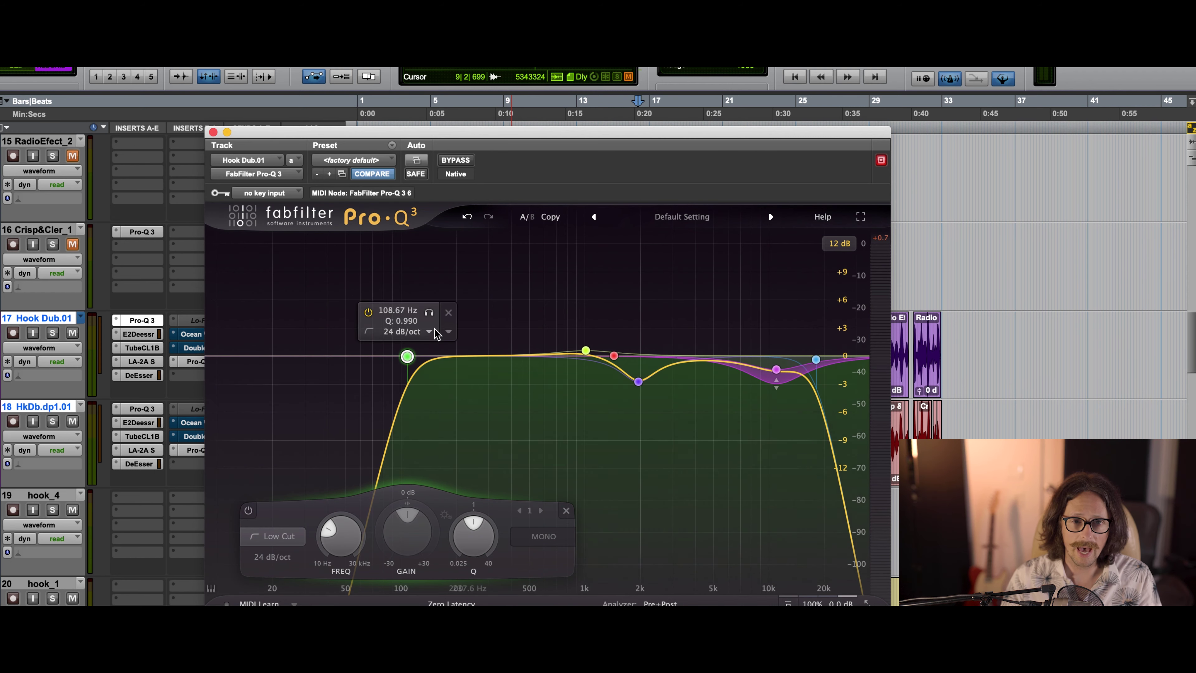
Step: Close the Hook Dub.01 equalizer and zoom in on the first doubled vocal clips to compare them with the lead
left_click(214, 133)
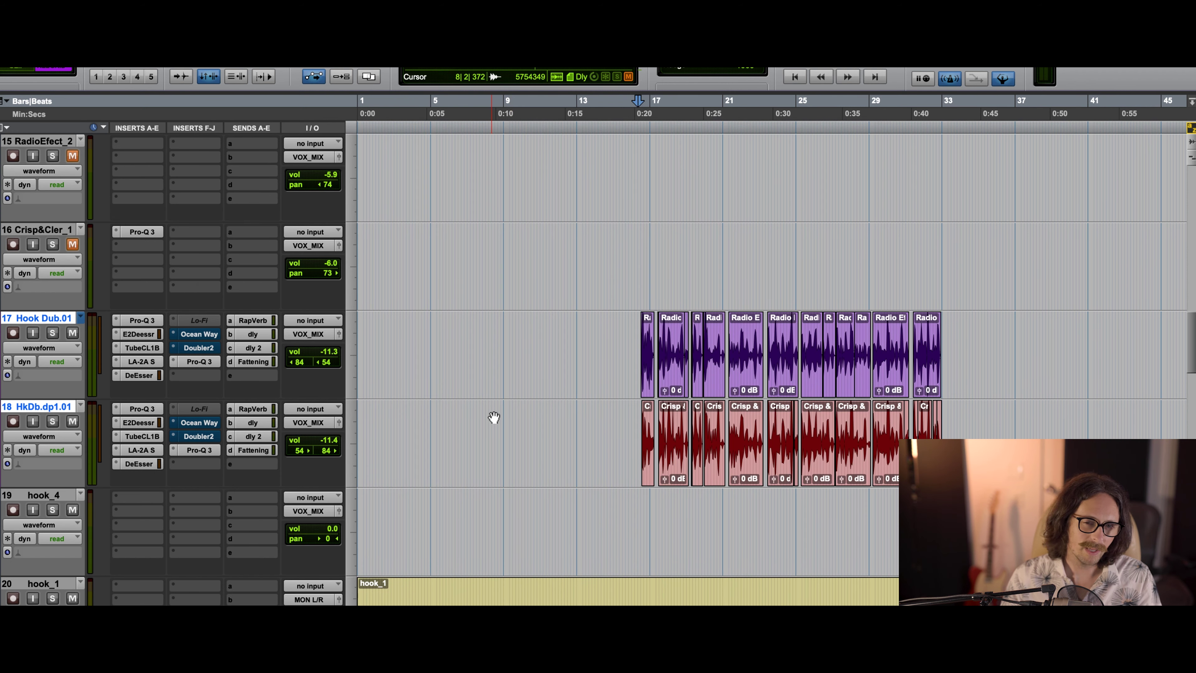
left_click(640, 340)
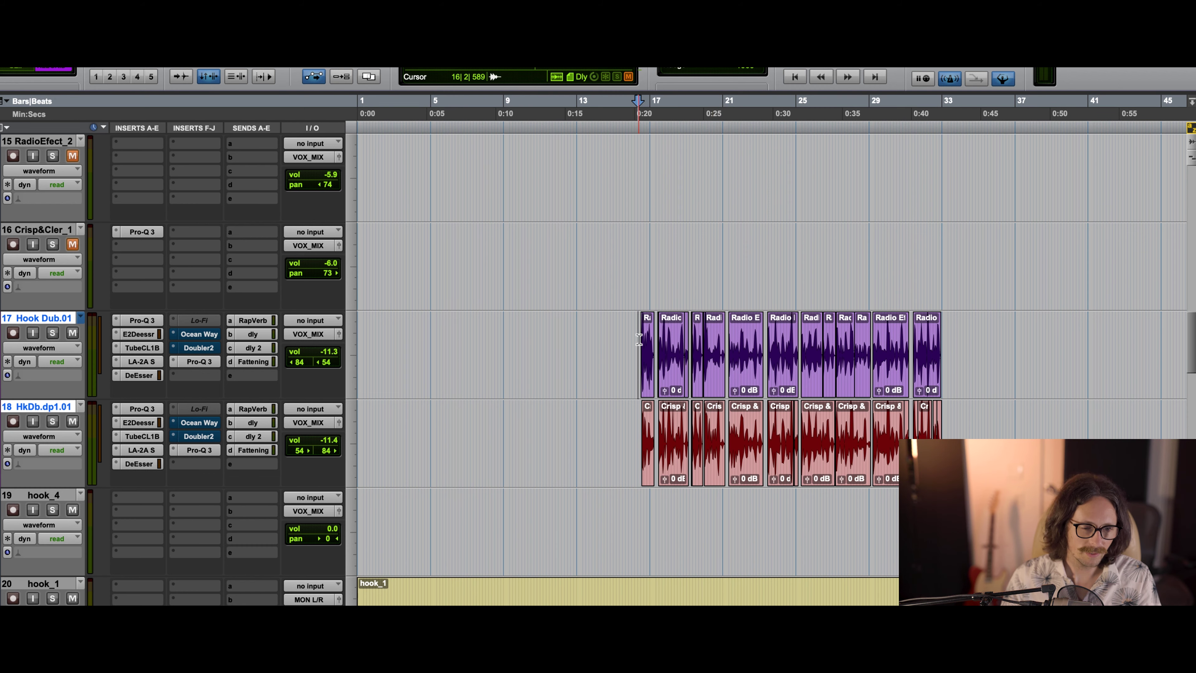
key("super+bracketright")
key("super+bracketright")
key("super+bracketright")
key("super+bracketright")
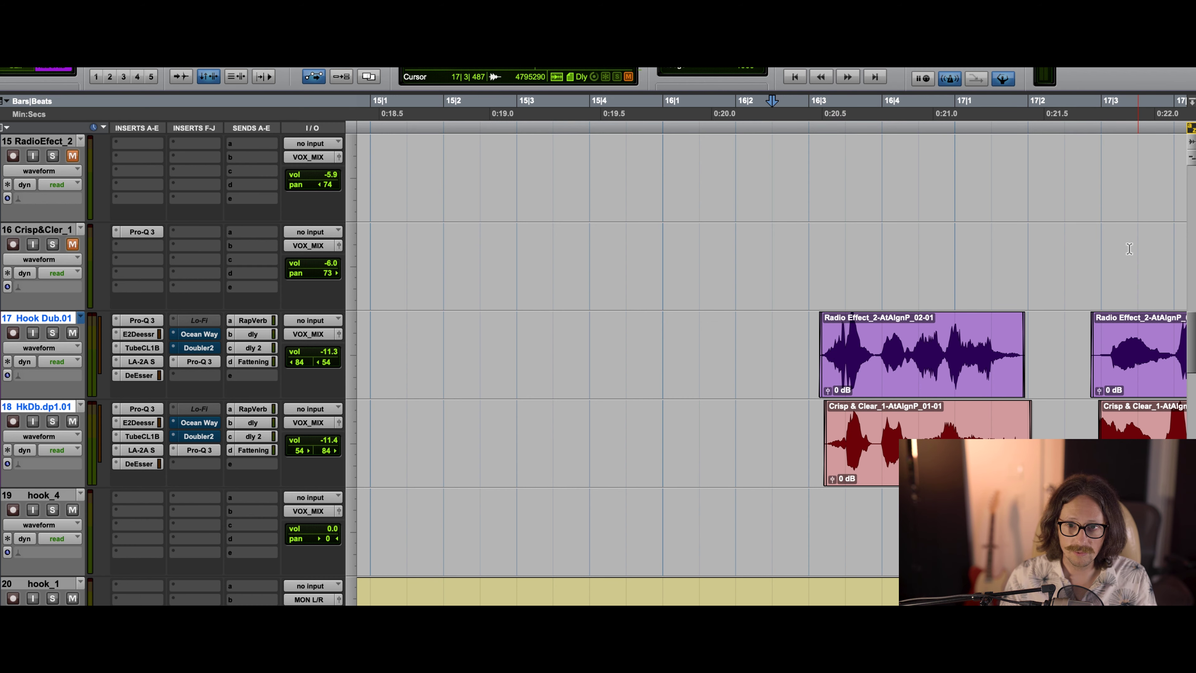
scroll(924, 391, "up", 5)
scroll(924, 391, "down", 4)
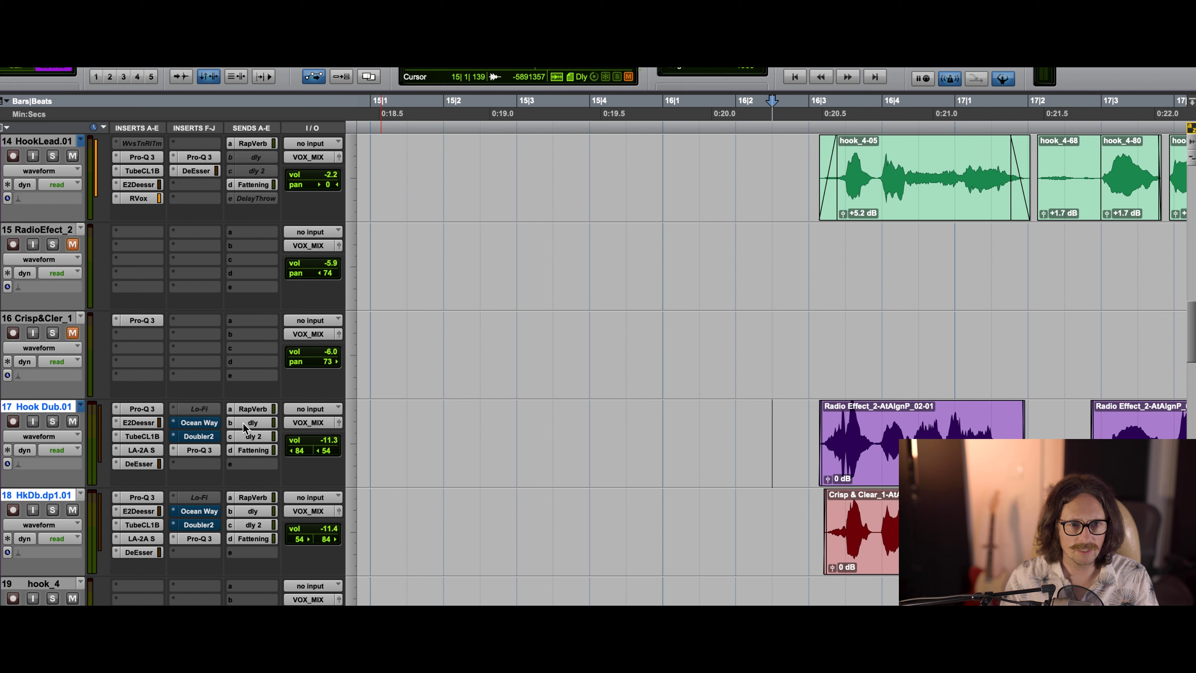
Step: Deactivate the Ocean Way and Doubler2 inserts on both hook dub tracks and audition the opening phrase
left_click(194, 422, "ctrl+super")
left_click(193, 436, "ctrl+super")
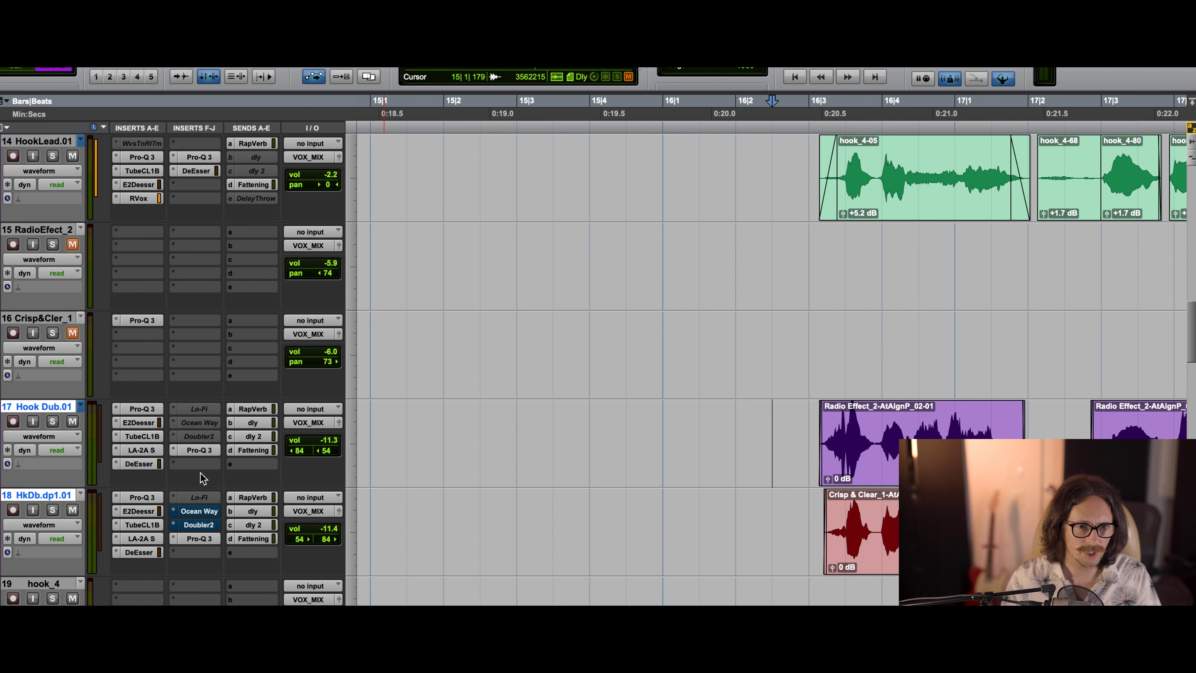
left_click(204, 528, "ctrl+super")
key("space")
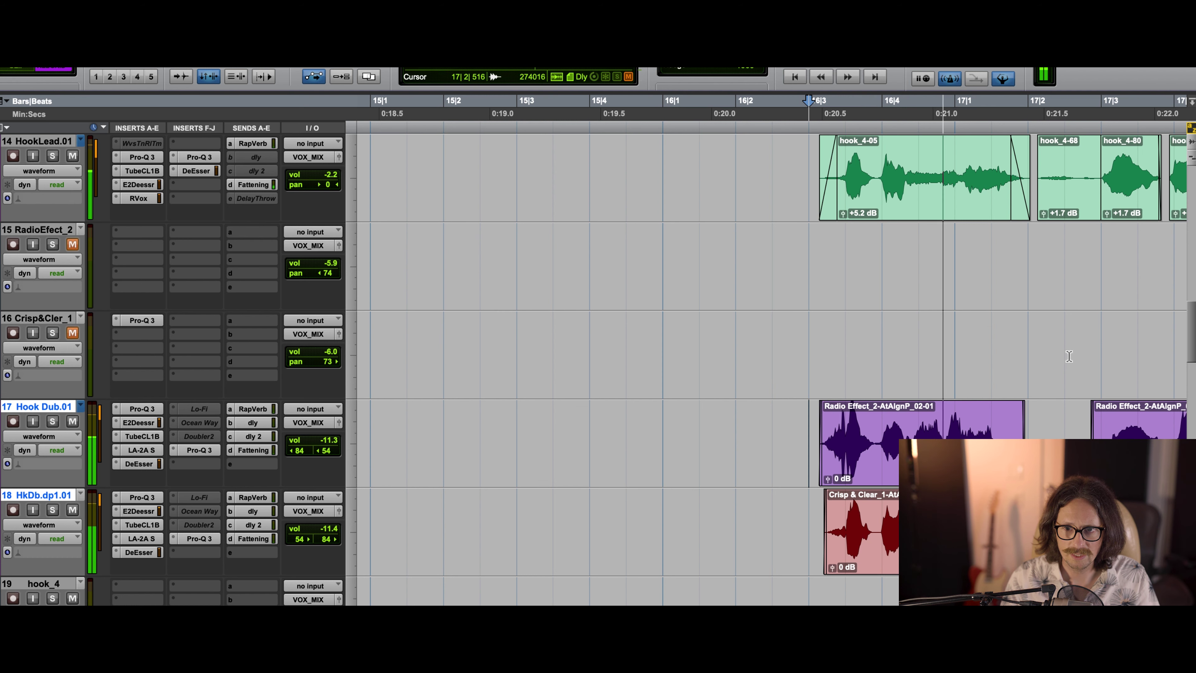
key("space")
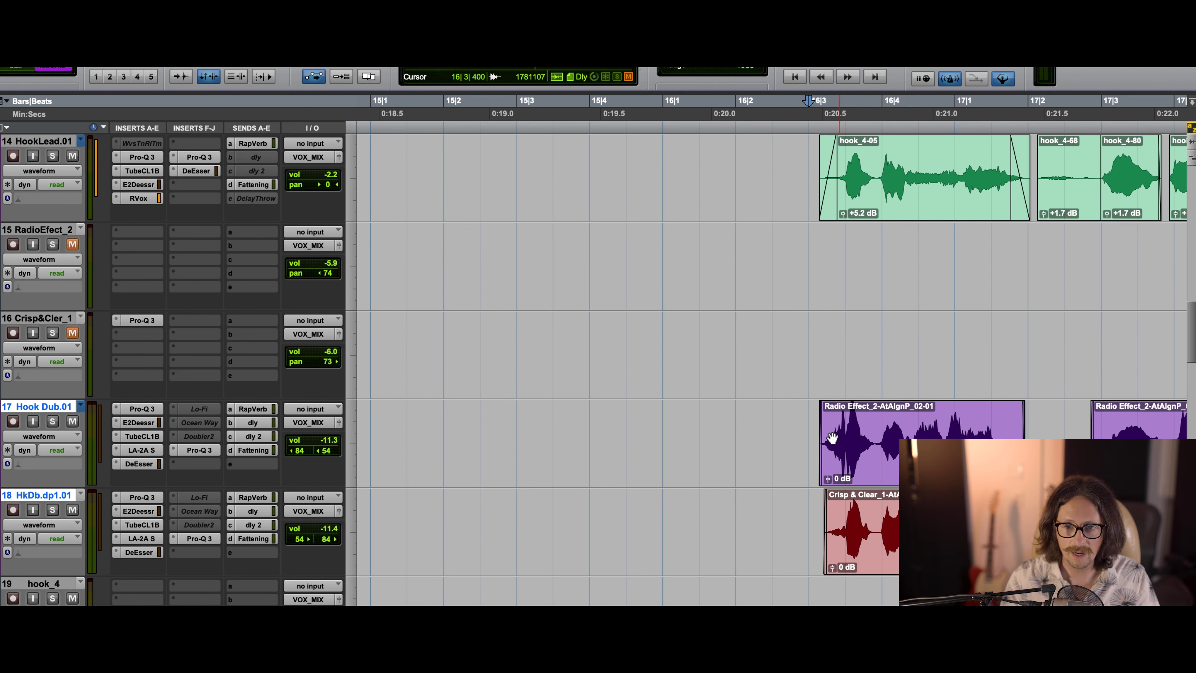
Step: Switch to Slip mode and fade in the first Radio Effect clip on Hook Dub.01 up to the end of its opening consonant
key("super+bracketright")
key("super+bracketright")
key("super+bracketright")
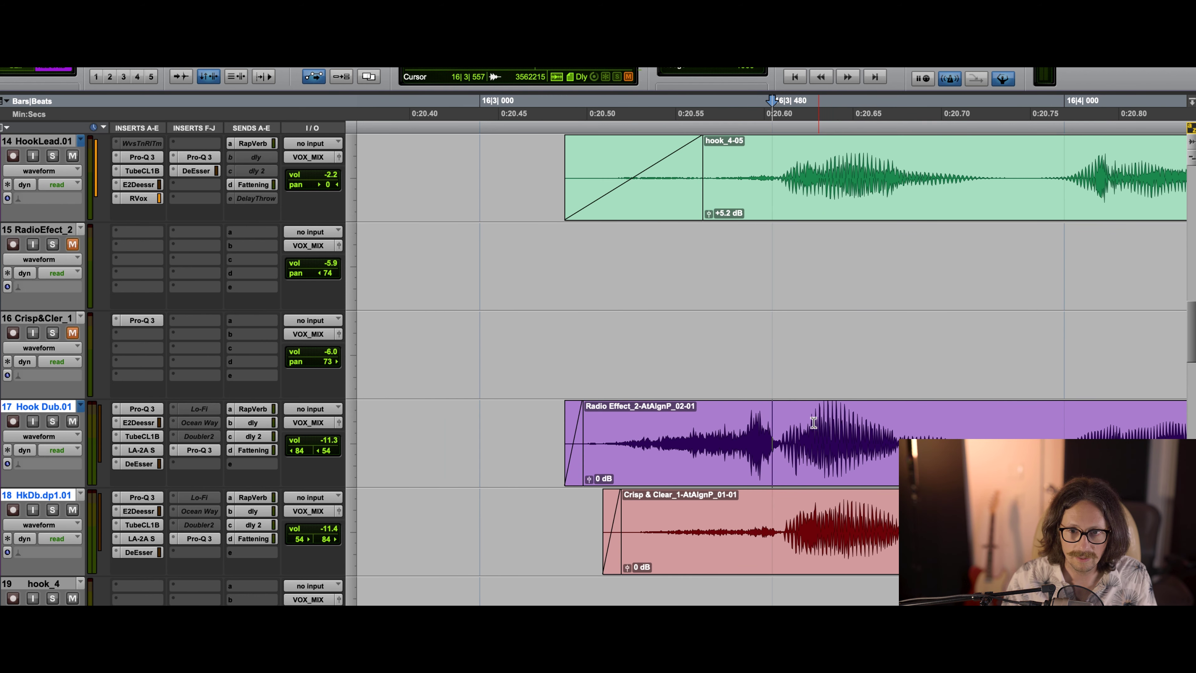
left_click_drag(761, 432, 542, 446)
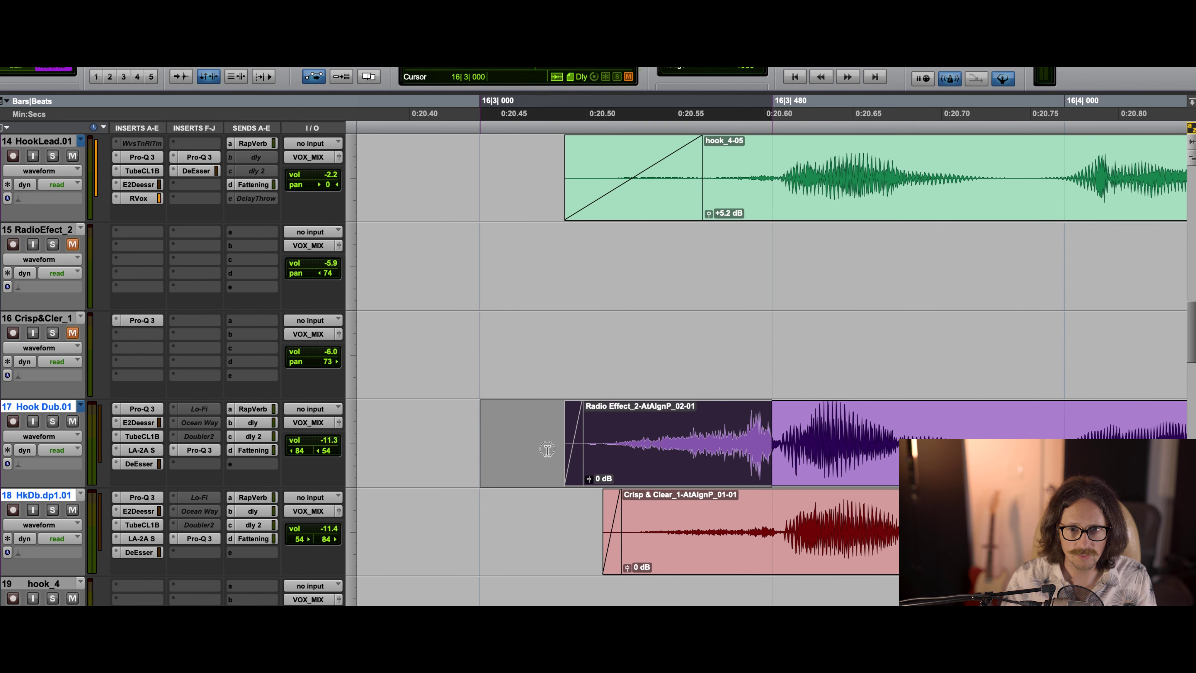
left_click(28, 69)
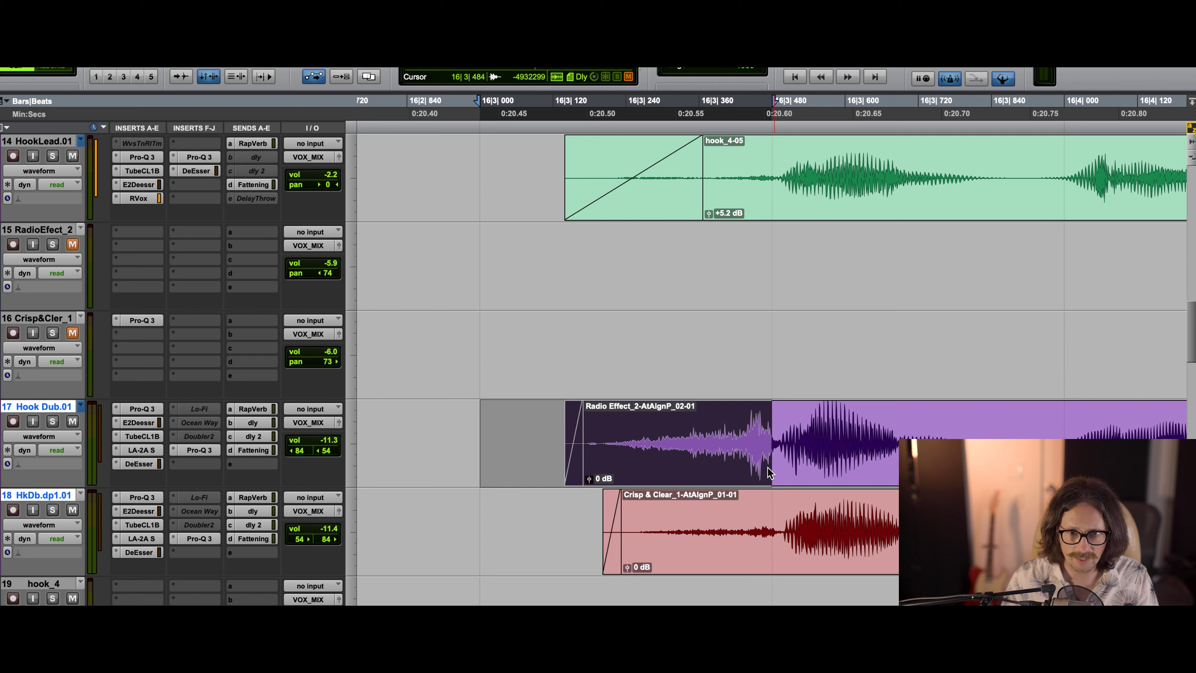
left_click_drag(762, 440, 504, 438)
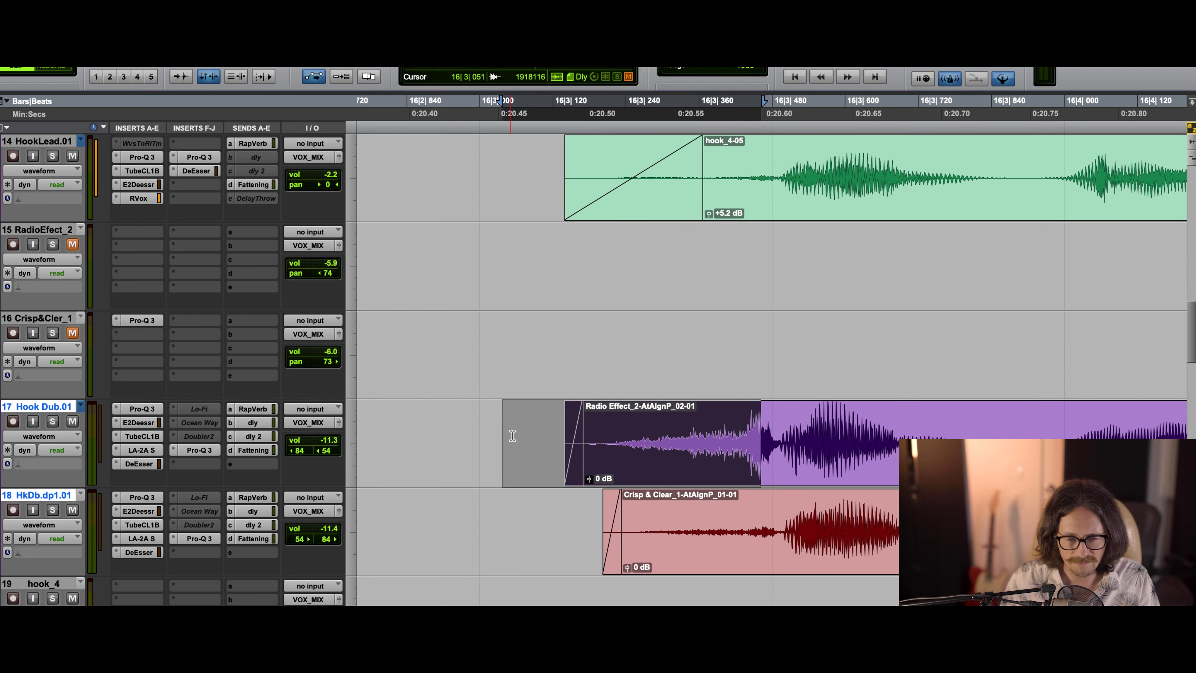
key("f")
left_click(781, 434)
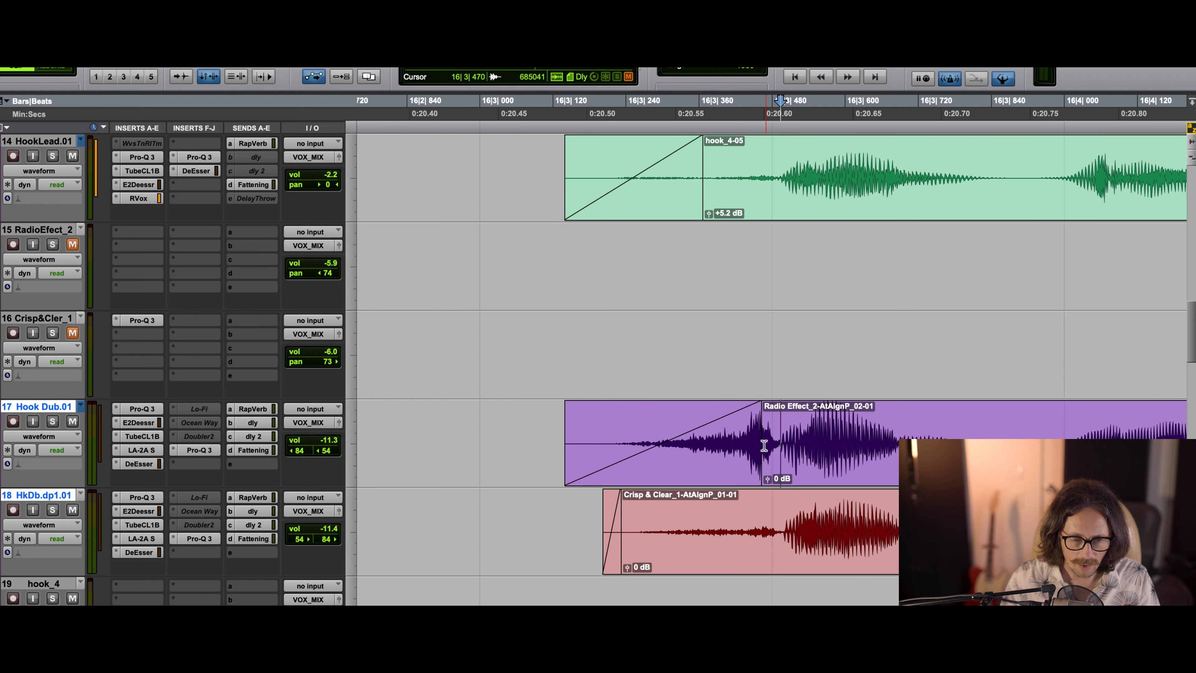
Step: Split the first Radio Effect clip just after its opening consonant and select the fade-in before it
key("b")
left_click(627, 451)
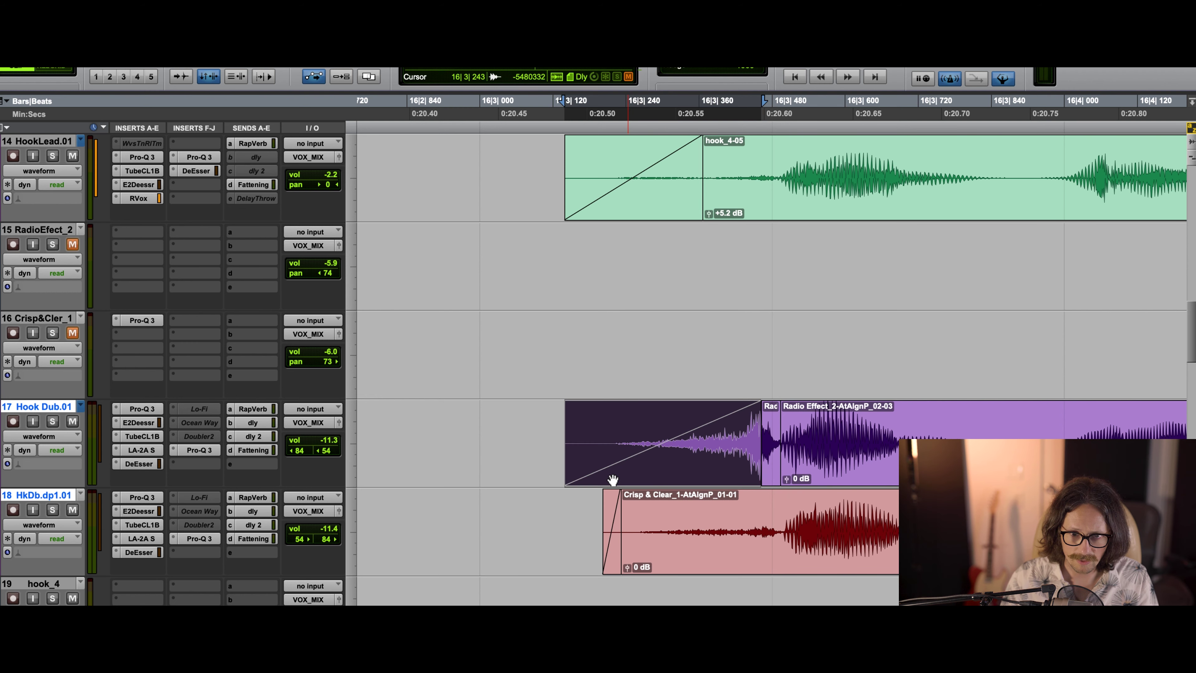
scroll(645, 464, "left", 5)
left_click(885, 453, "super")
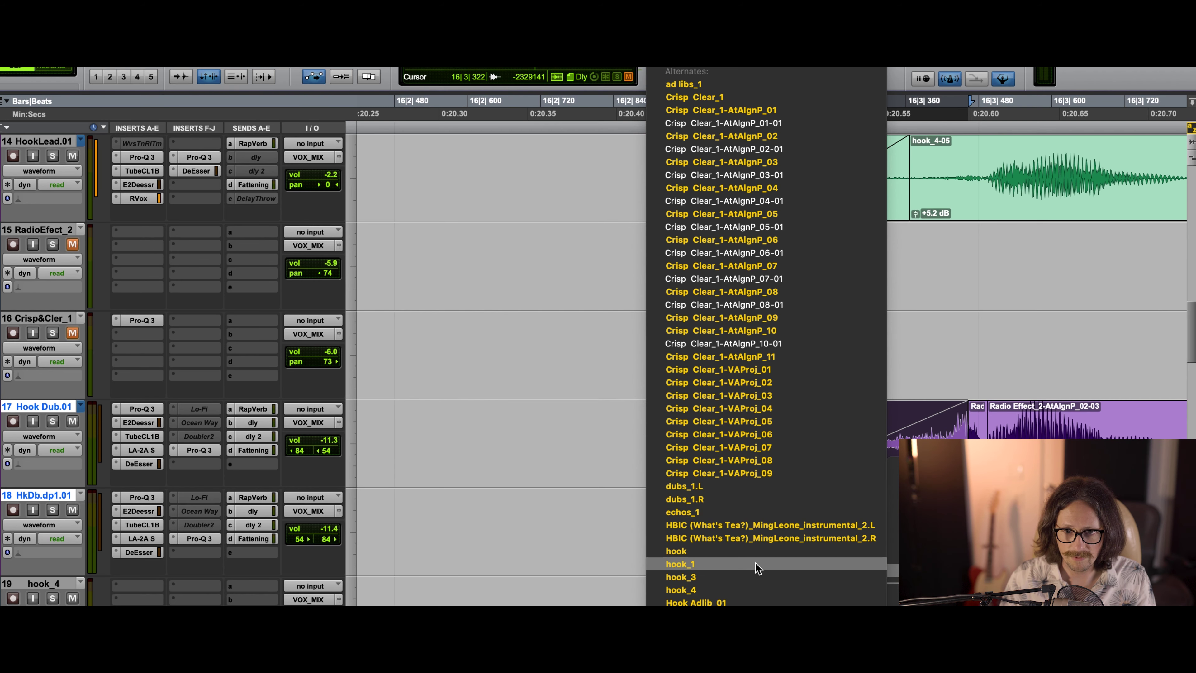
left_click(753, 473)
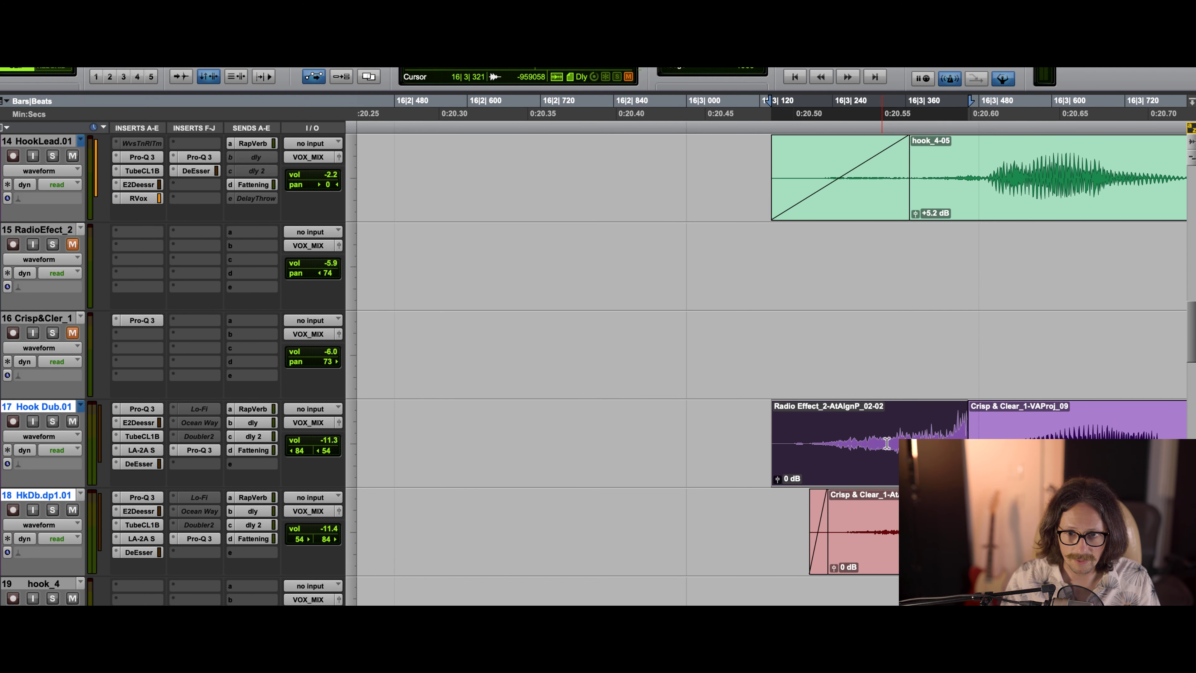
key("super+z")
key("super+z")
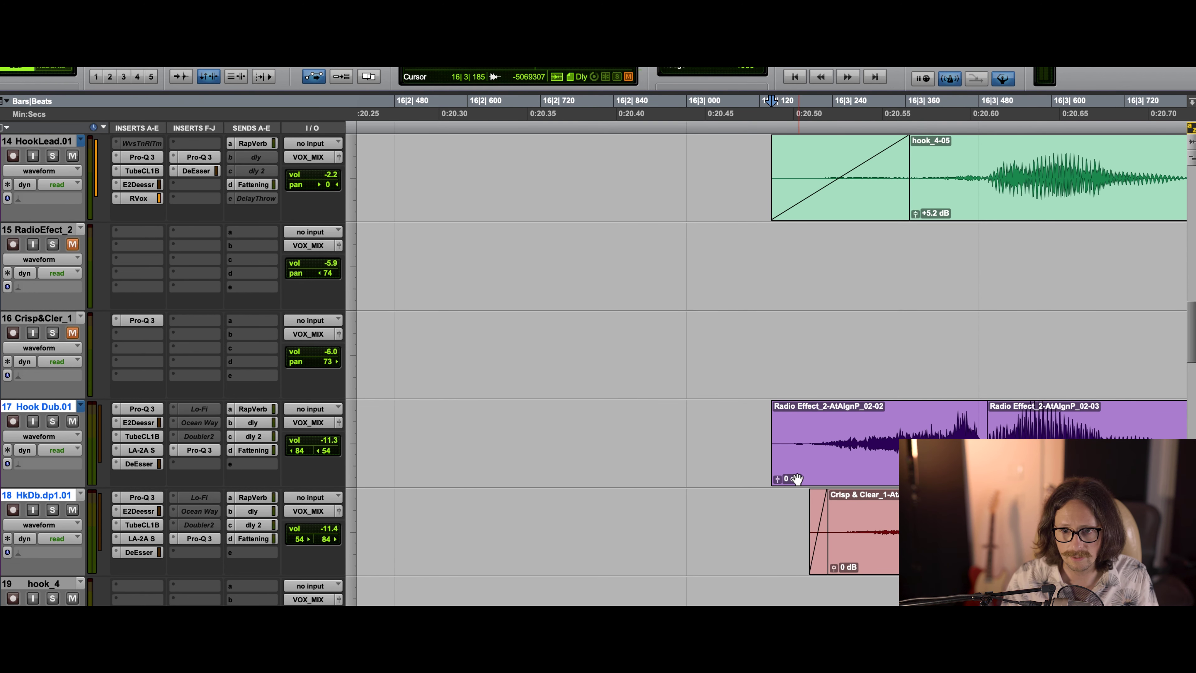
Step: Lower the clip gain of the opening Radio Effect segment on Hook Dub.01 to -11.3 dB
left_click_drag(775, 481, 780, 495)
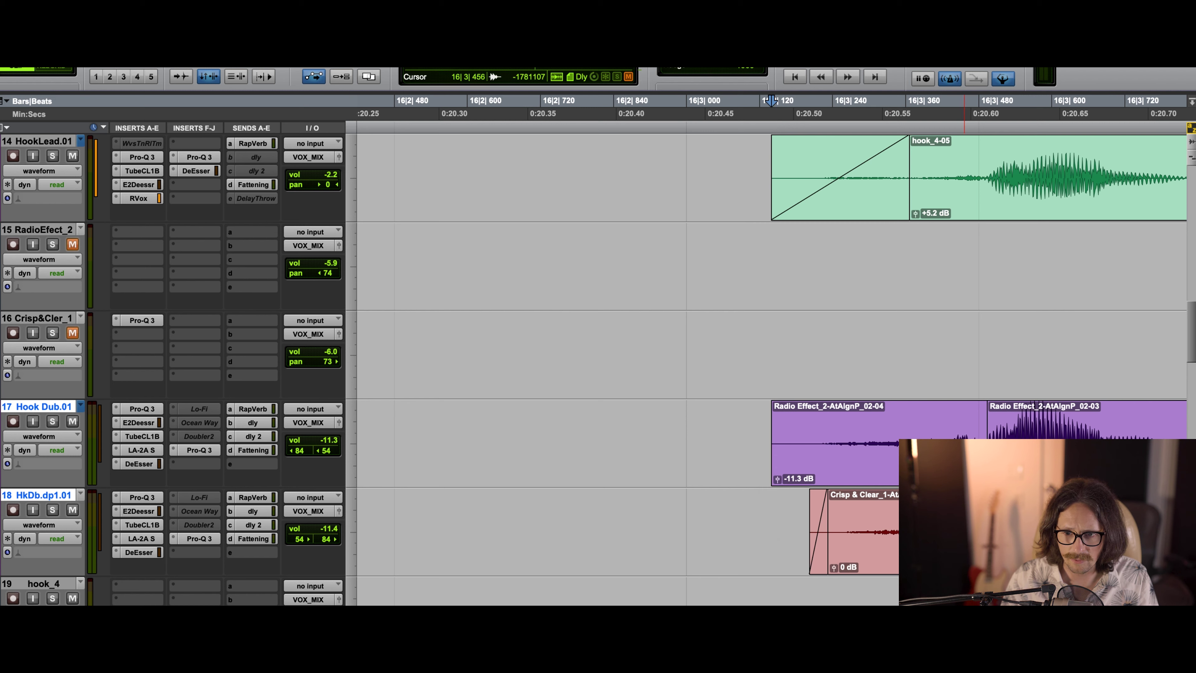
left_click(963, 419)
left_click(986, 419)
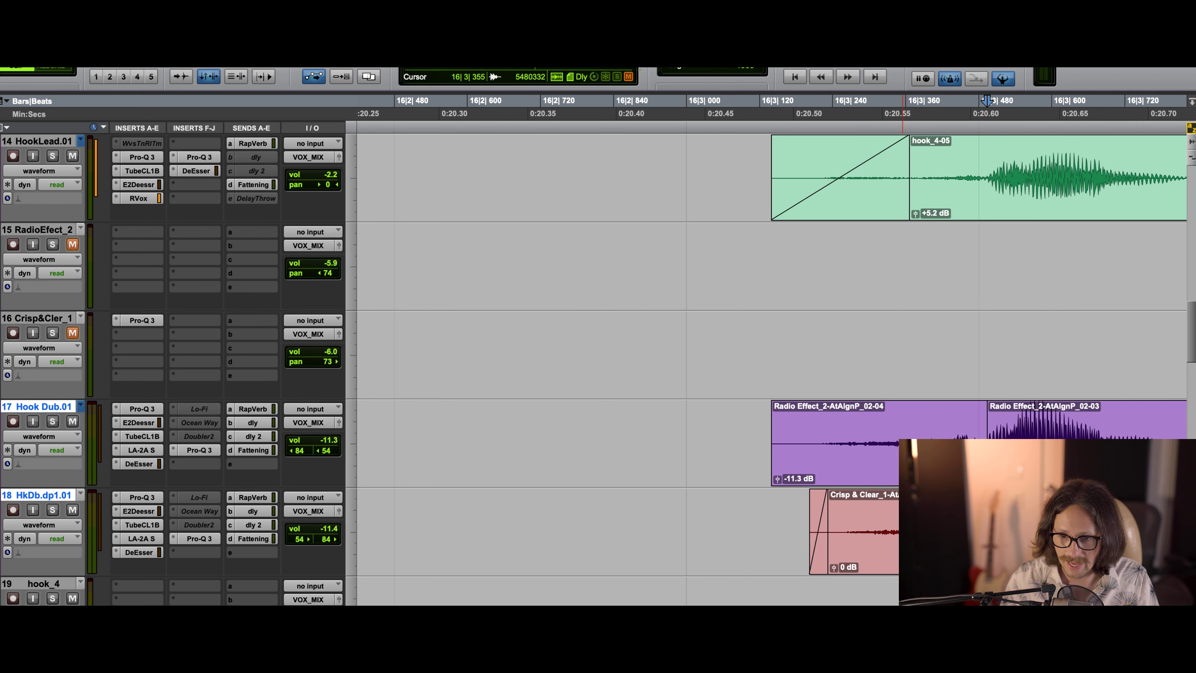
Step: Fade in the starts of the first clips on both hook dub tracks up to the end of the opening consonant
left_click_drag(957, 532, 744, 533)
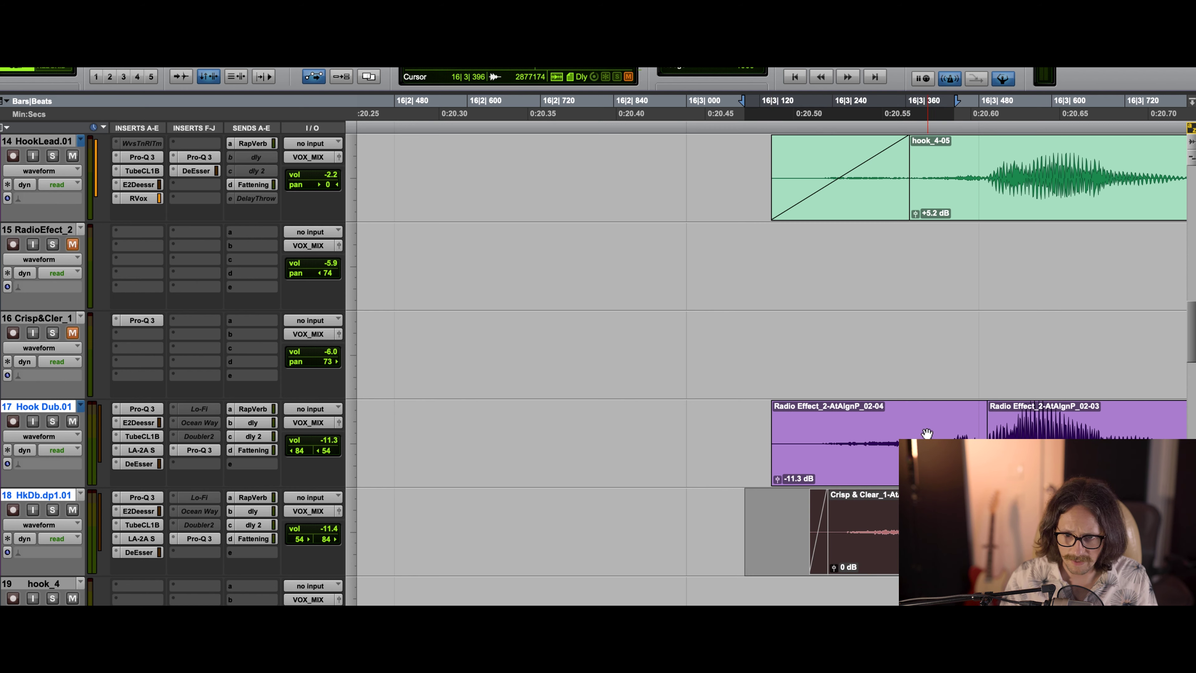
left_click(711, 418)
left_click_drag(967, 432, 740, 538)
key("f")
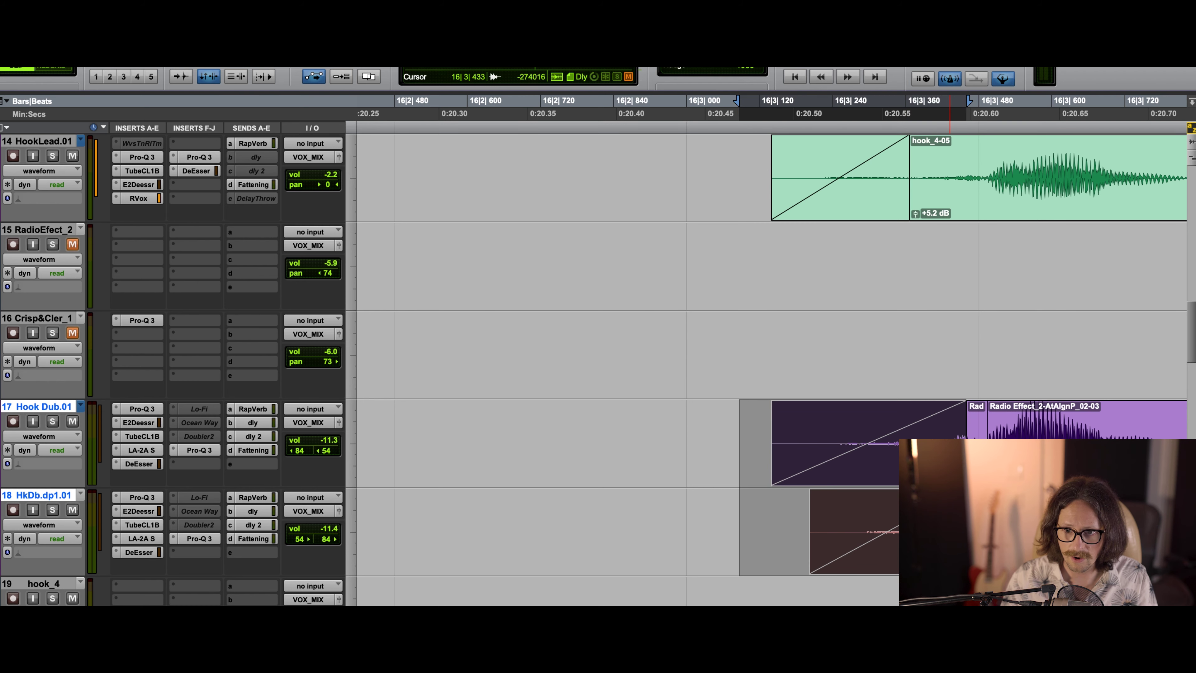
Step: Reshape the opening fade-ins on both hook dub tracks into slow-starting concave curves
left_click_drag(874, 437, 881, 471)
left_click(894, 512)
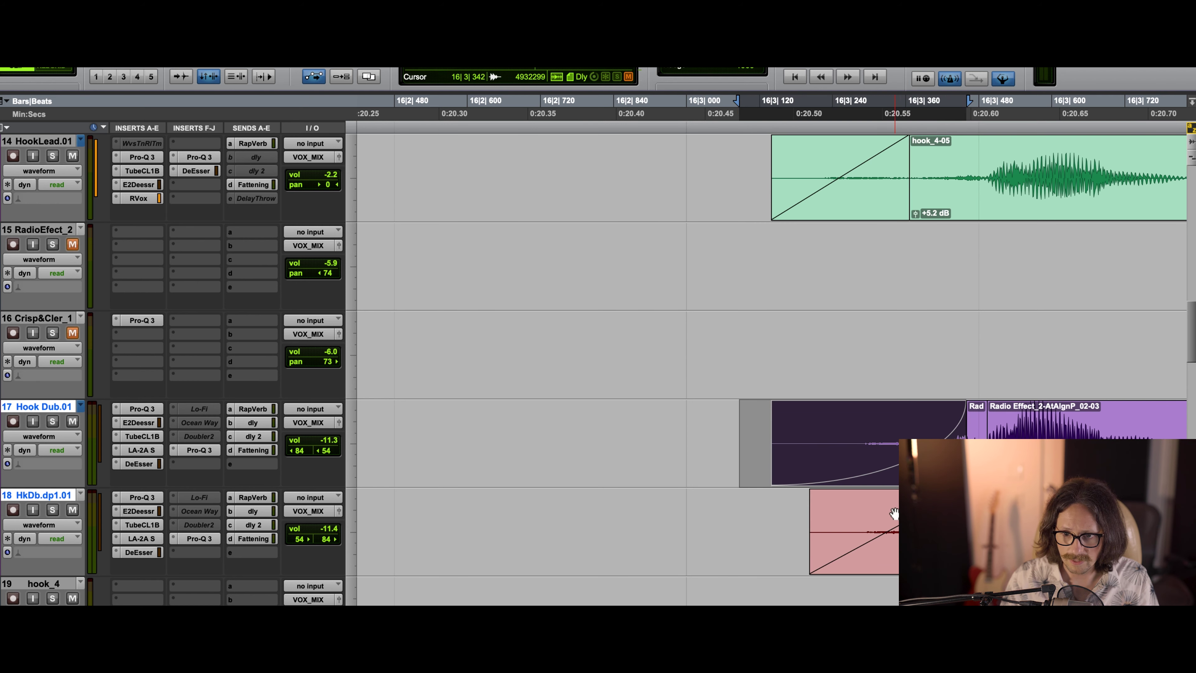
left_click_drag(896, 526, 898, 531)
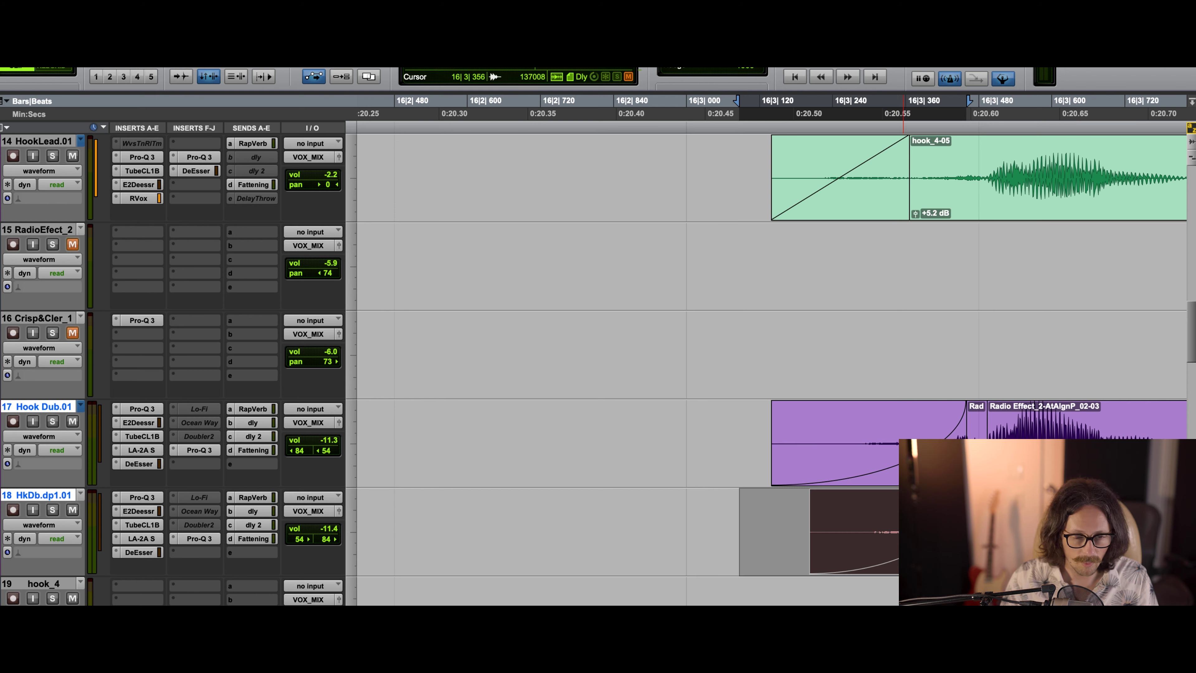
Step: Play back the first hook phrase to check the doubles against the lead vocal
key("r")
key("r")
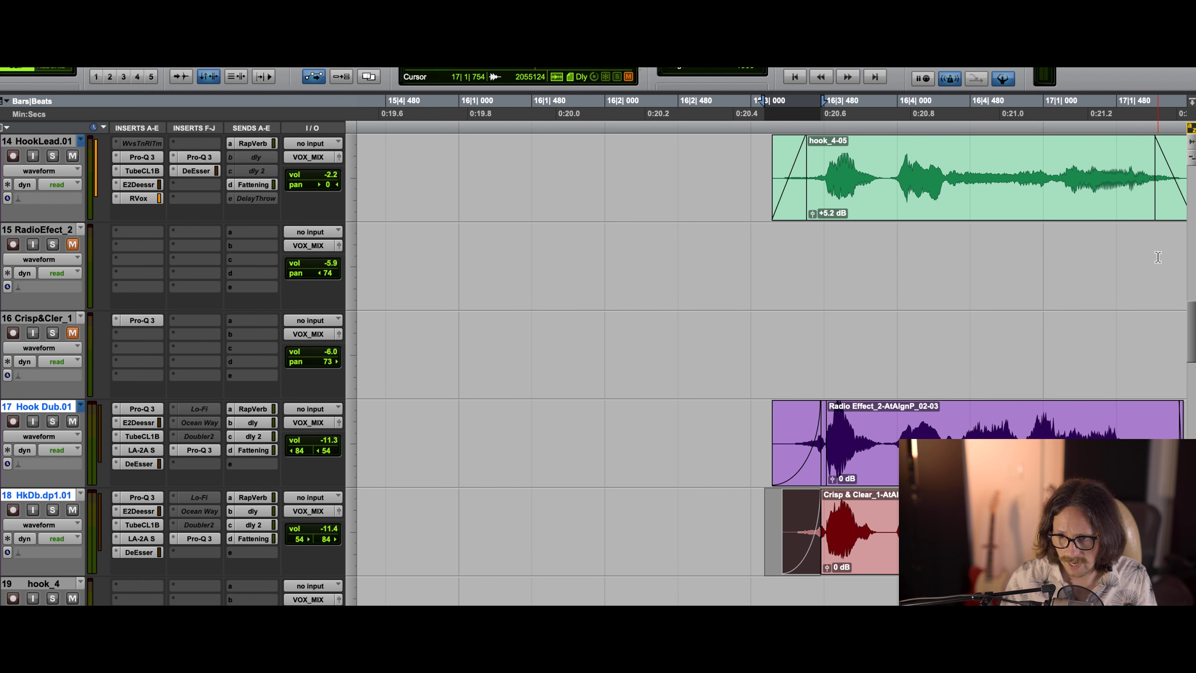
left_click(709, 179)
key("space")
key("r")
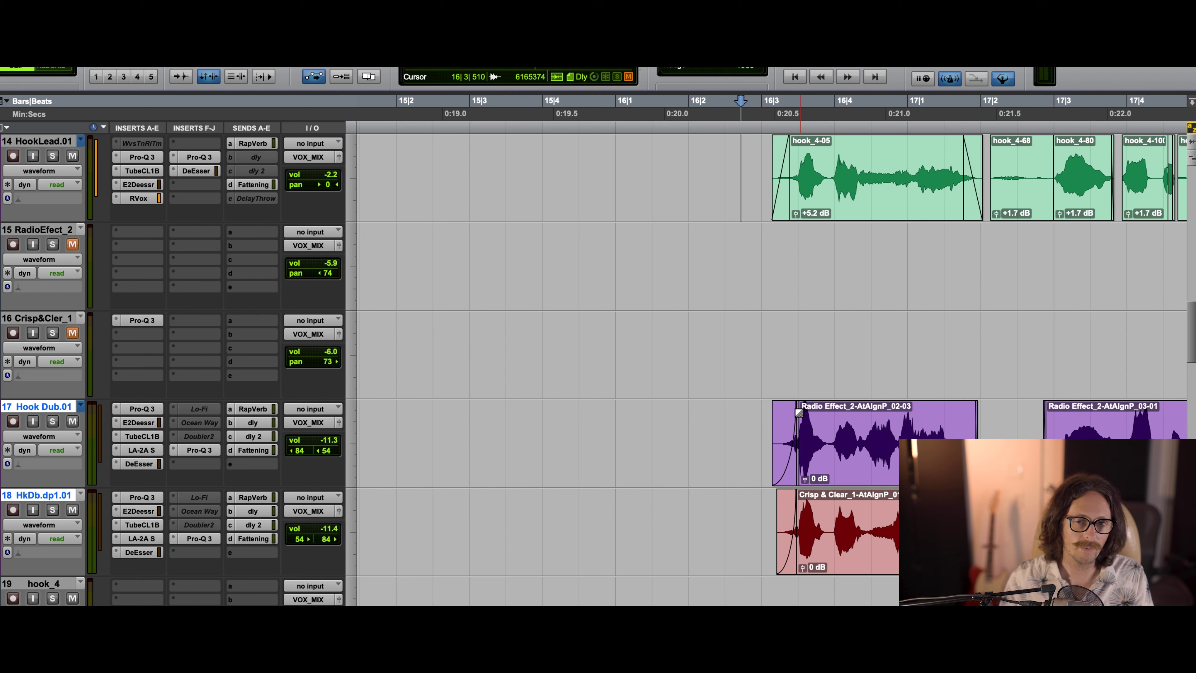
left_click(753, 417)
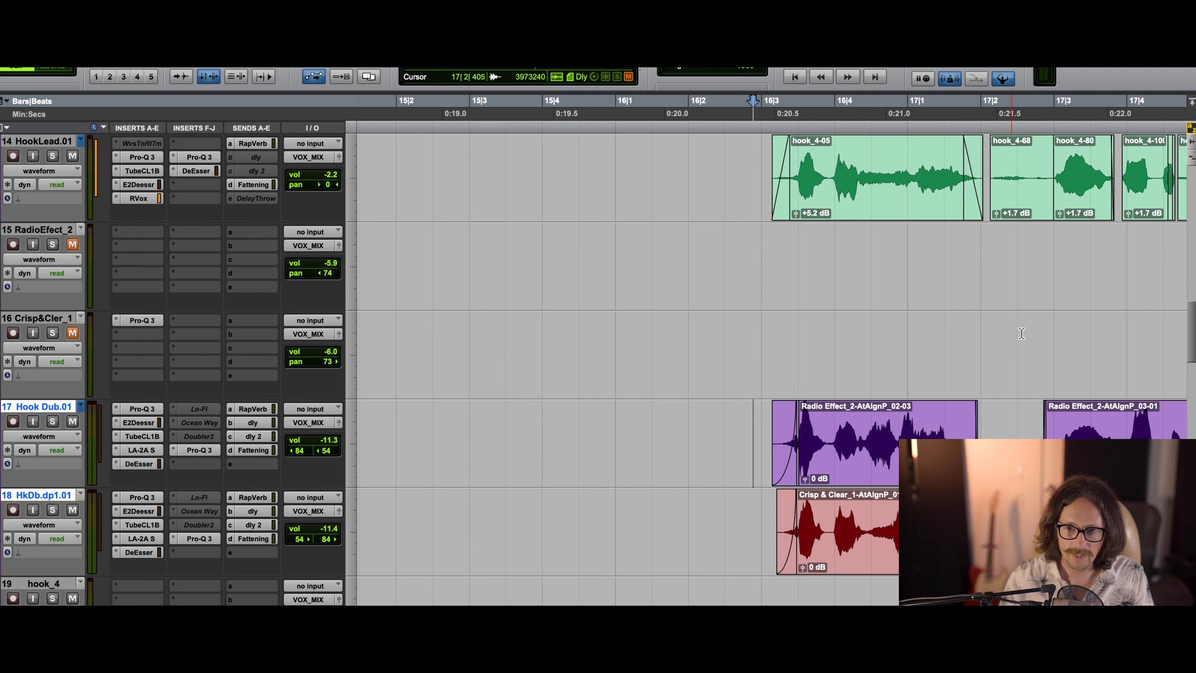
left_click(831, 445)
key("space")
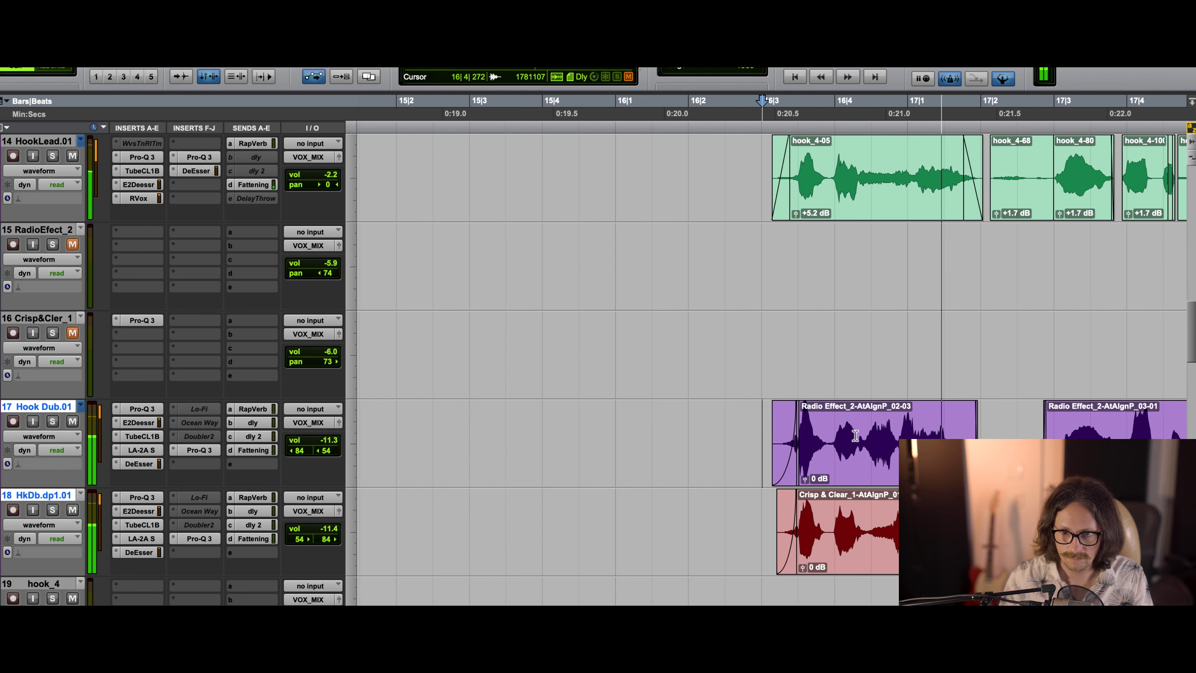
Step: Separate the section after the second word's attack on both hook dub tracks and lower its clip gain to -5.6 dB
key("ctrl+bracketright")
key("ctrl+bracketright")
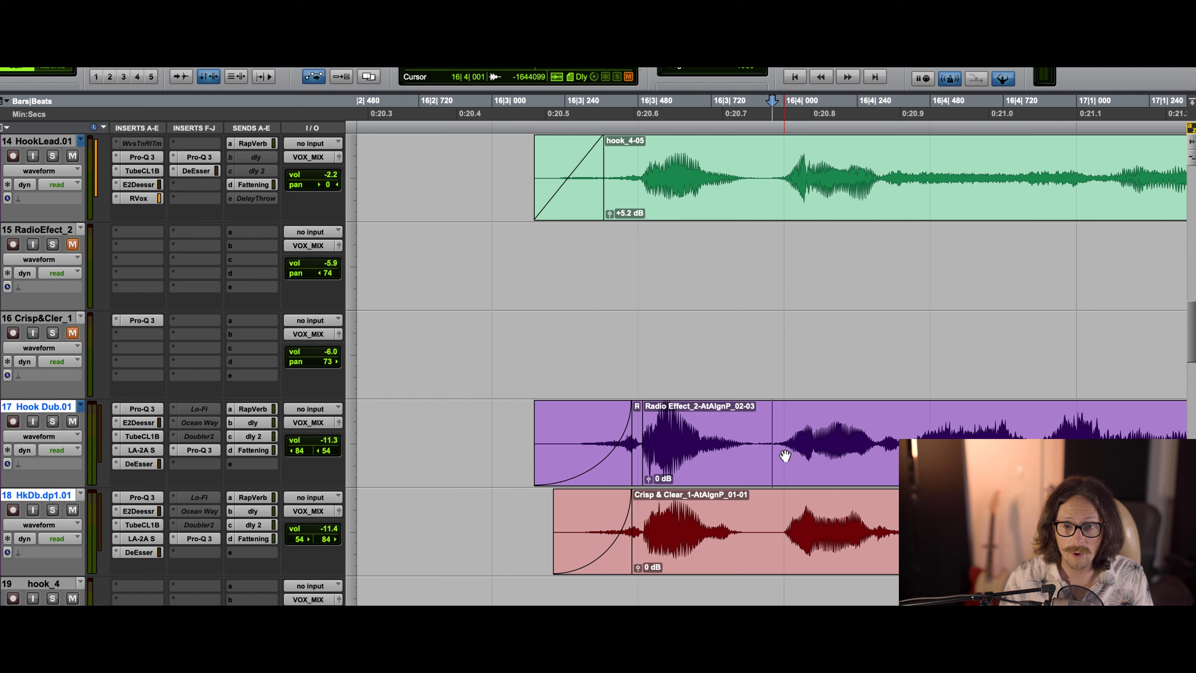
left_click_drag(816, 433, 1019, 518)
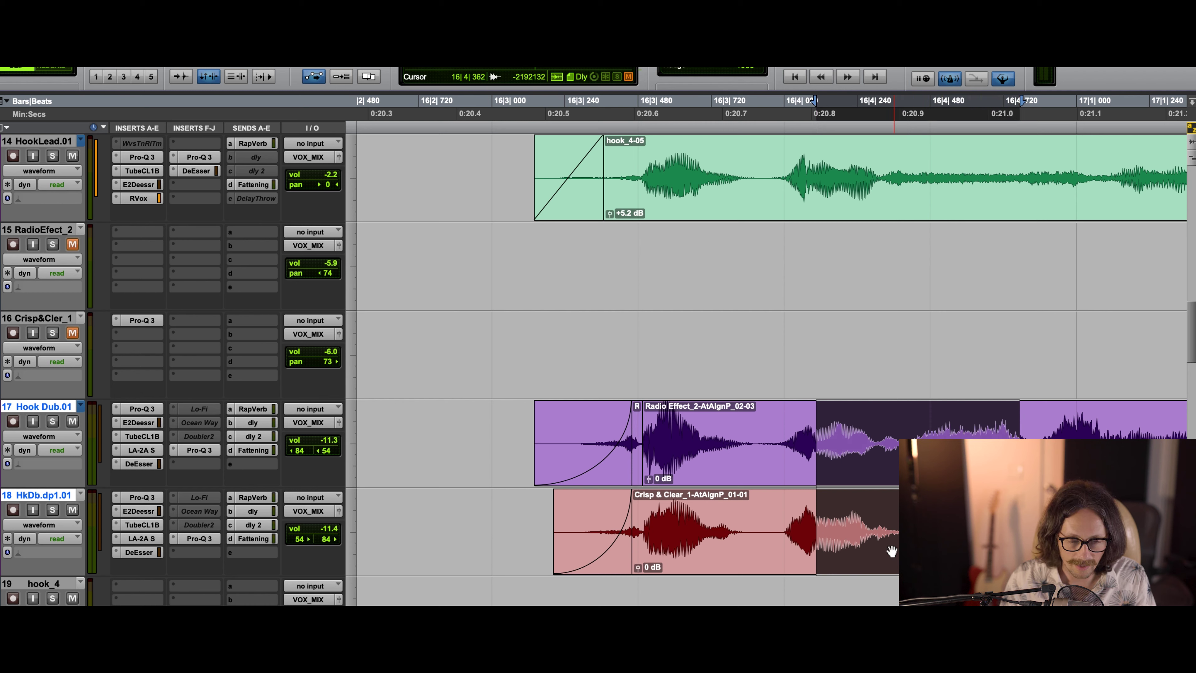
key("b")
left_click_drag(823, 482, 821, 485)
left_click_drag(822, 569, 822, 574)
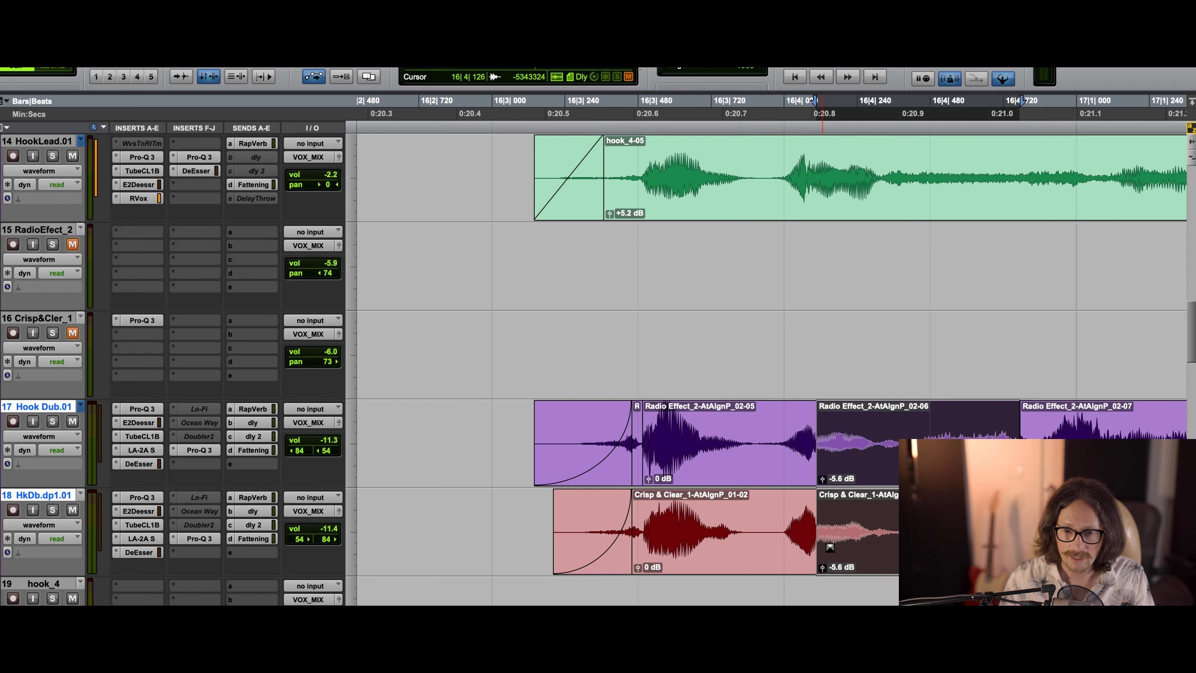
Step: Apply batch crossfades to the split Radio Effect clips and to the Crisp & Clear clips of the first phrase
left_click(1044, 435)
left_click(1048, 452)
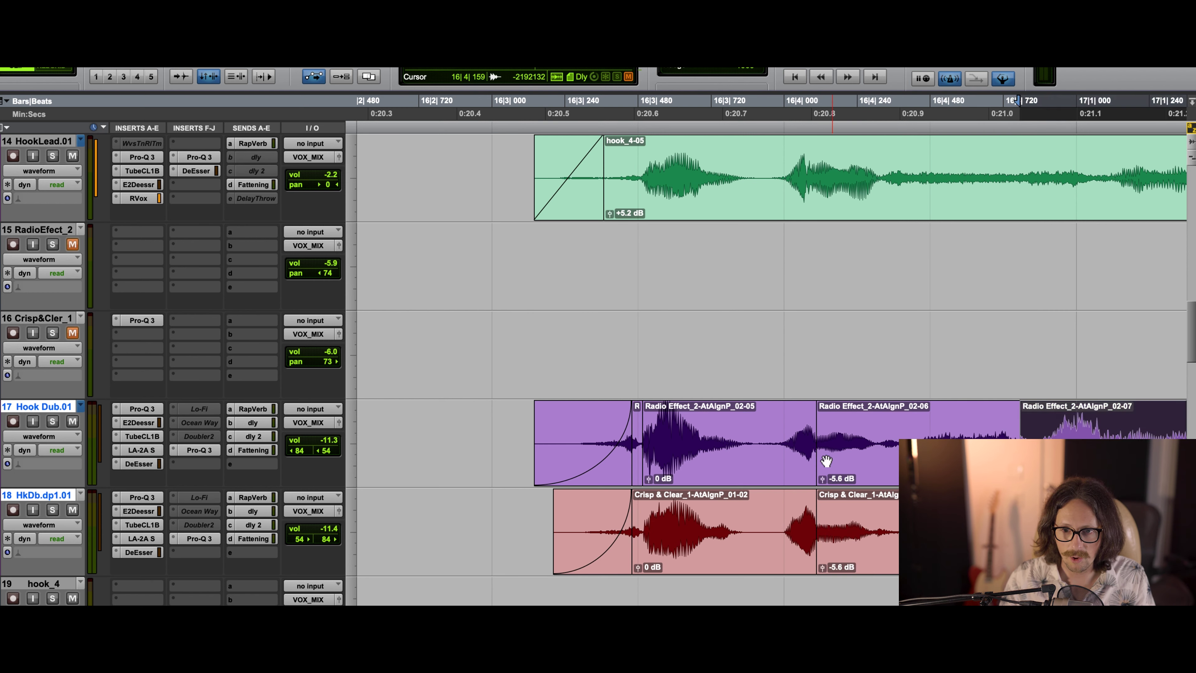
left_click(803, 467, "shift")
key("ctrl+super+f")
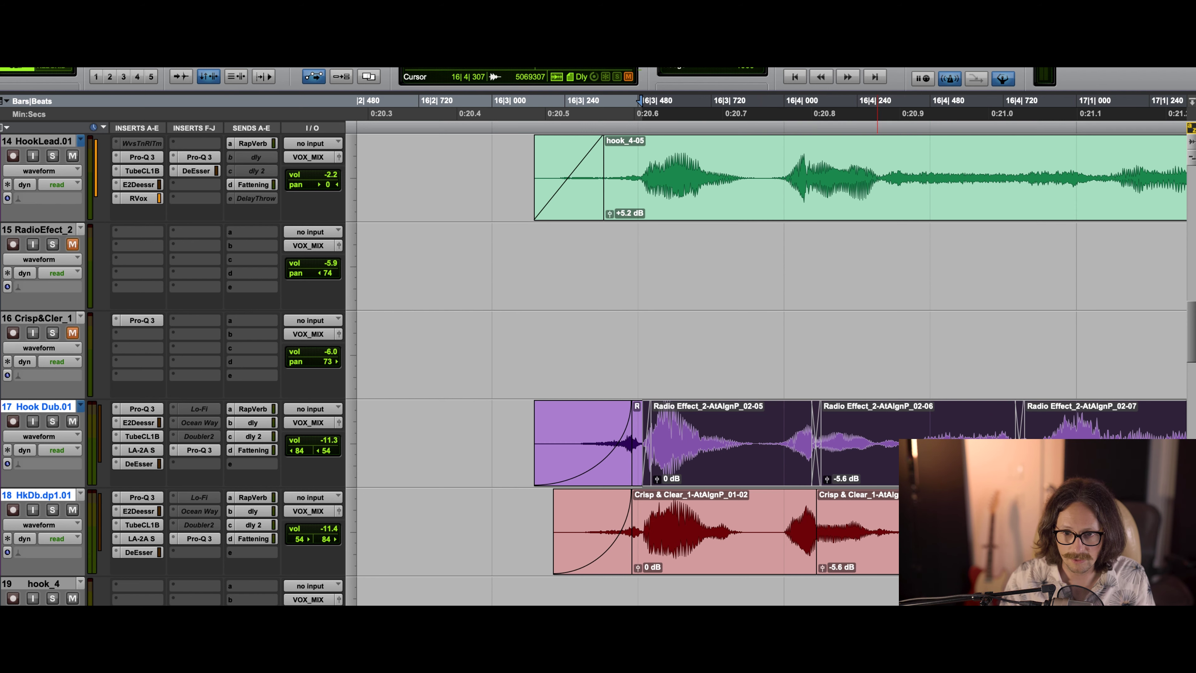
left_click(775, 551)
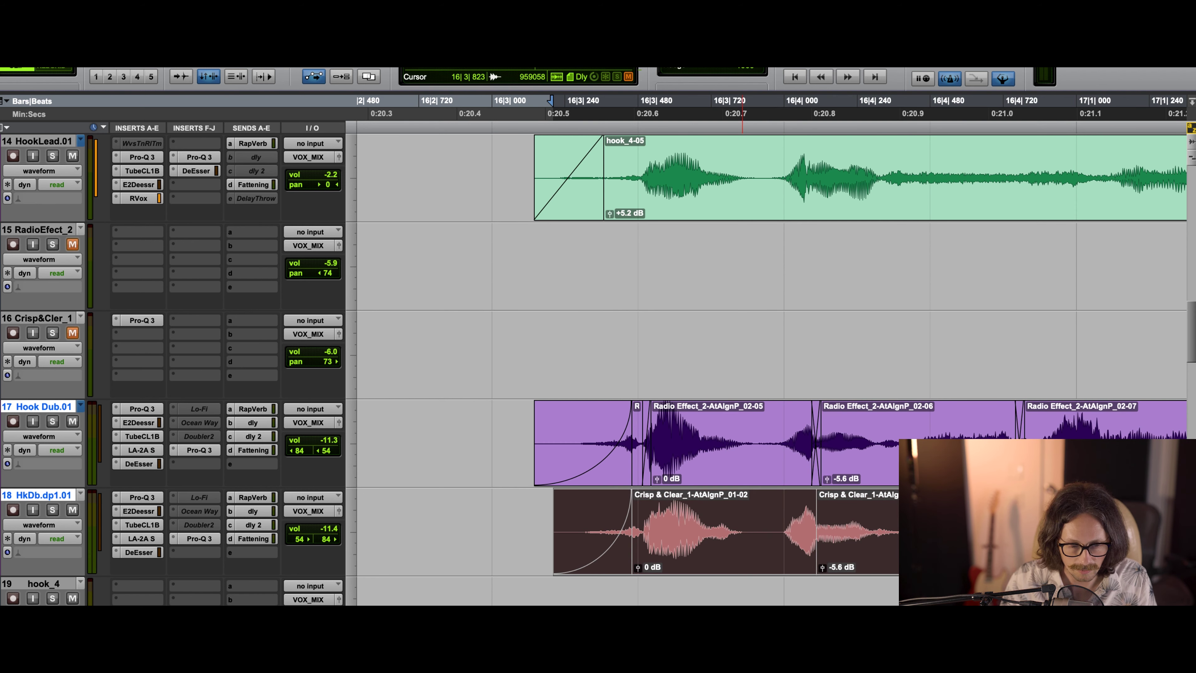
key("ctrl+super+f")
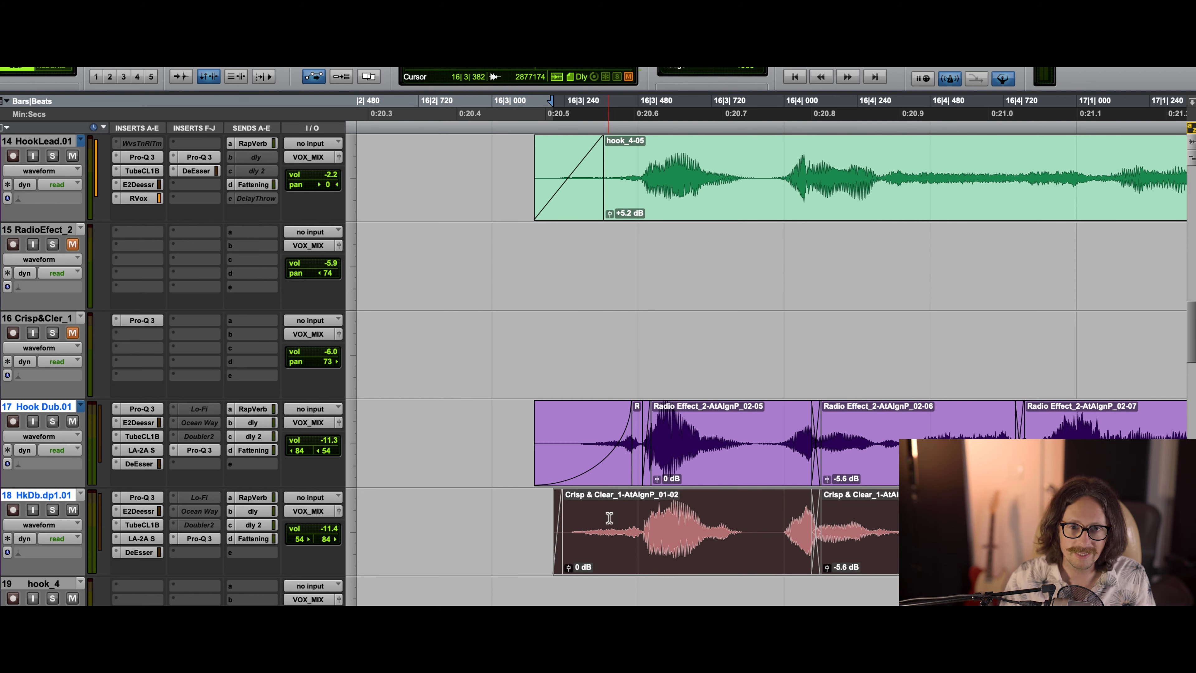
Step: Recreate the long concave fade-in over the opening consonant of the first Crisp & Clear clip
left_click(628, 514)
left_click_drag(633, 515, 520, 528)
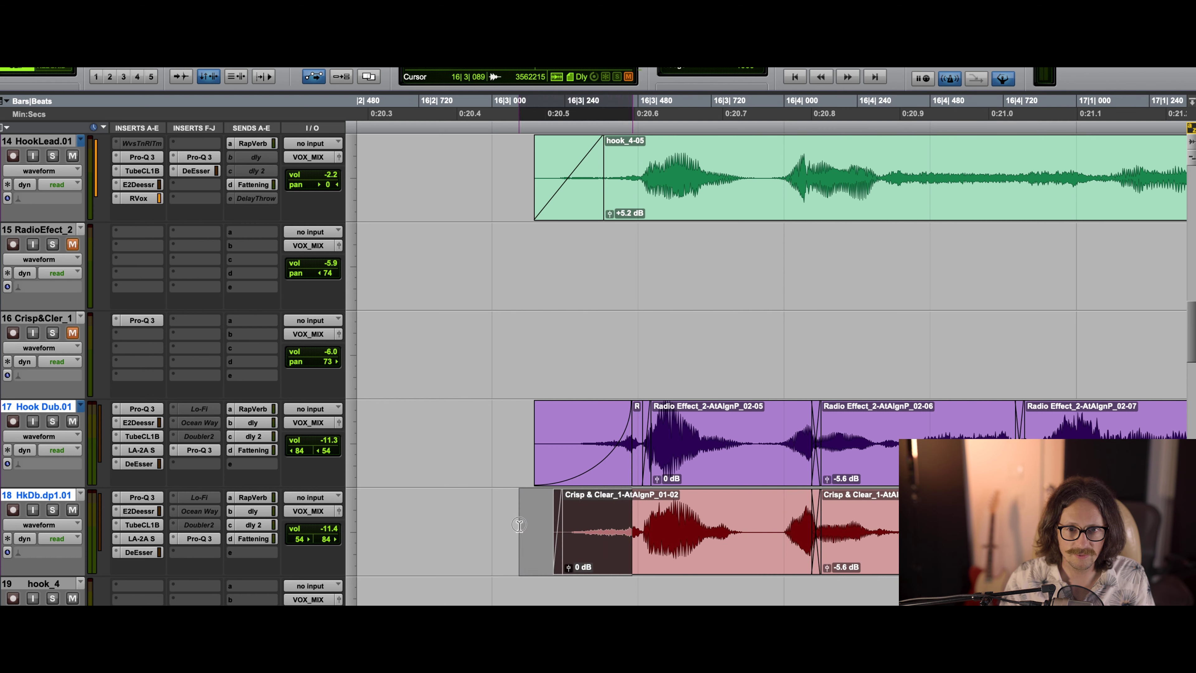
key("ctrl+super+f")
left_click_drag(592, 535, 598, 549)
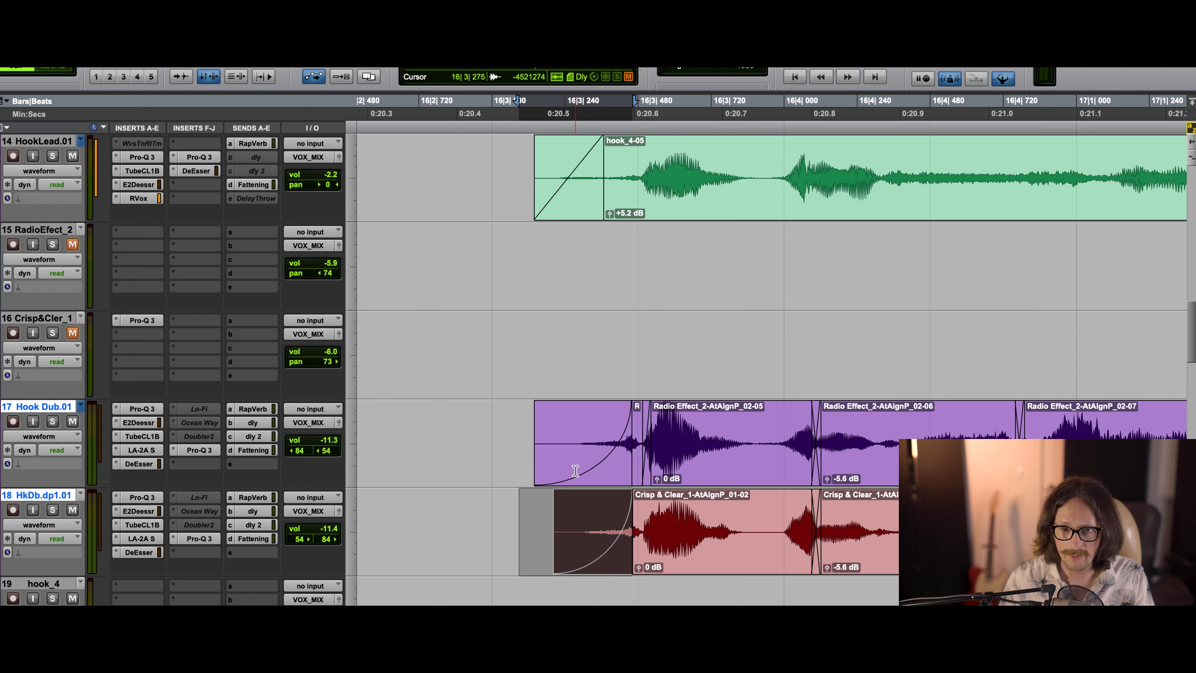
Step: Play back the hook from just before the first phrase to check the edited doubles against the lead vocal
left_click(472, 443)
key("space")
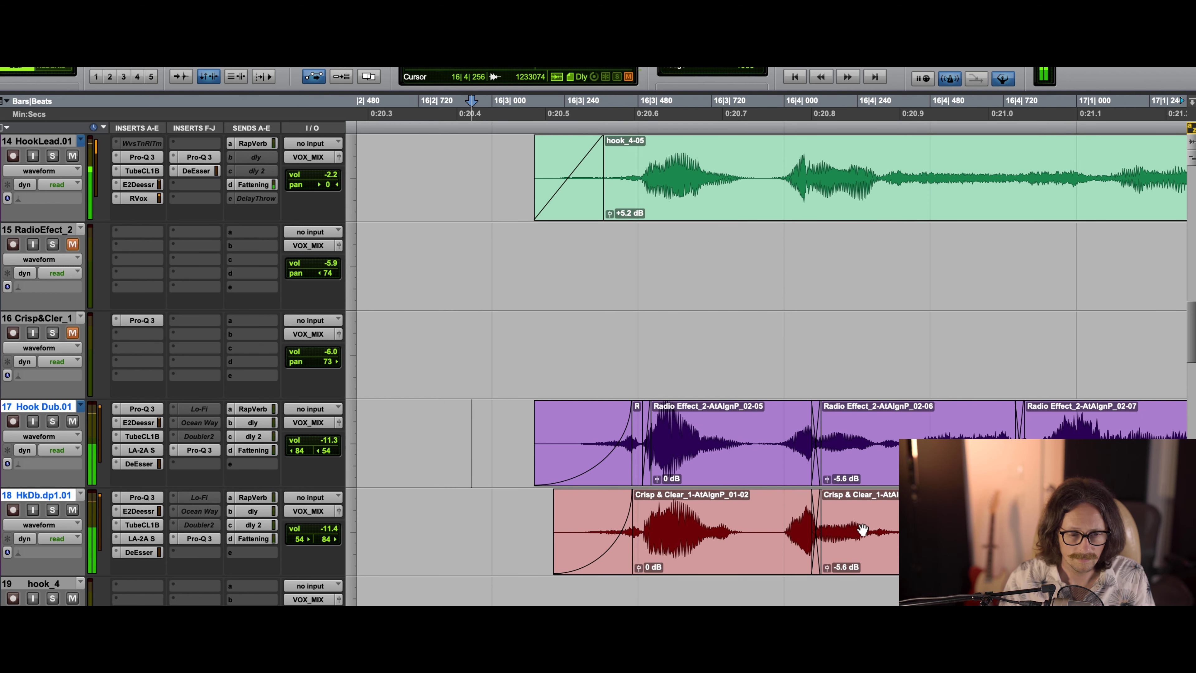
key("r")
key("r")
key("r")
key("r")
key("r")
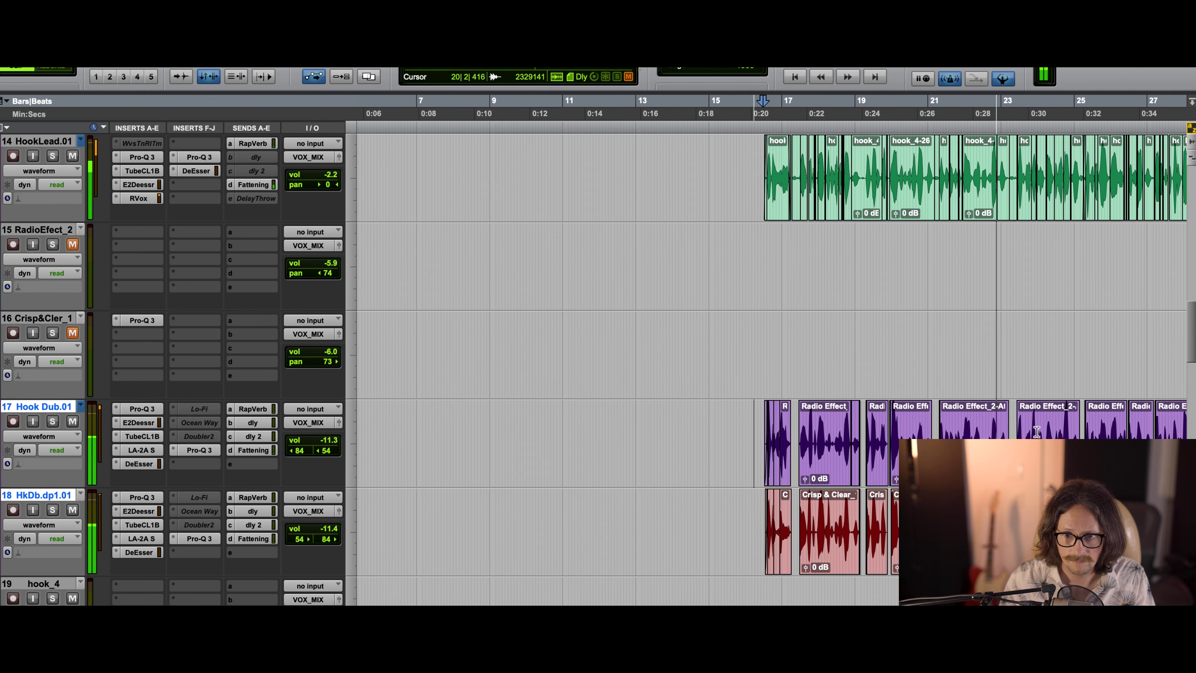
key("space")
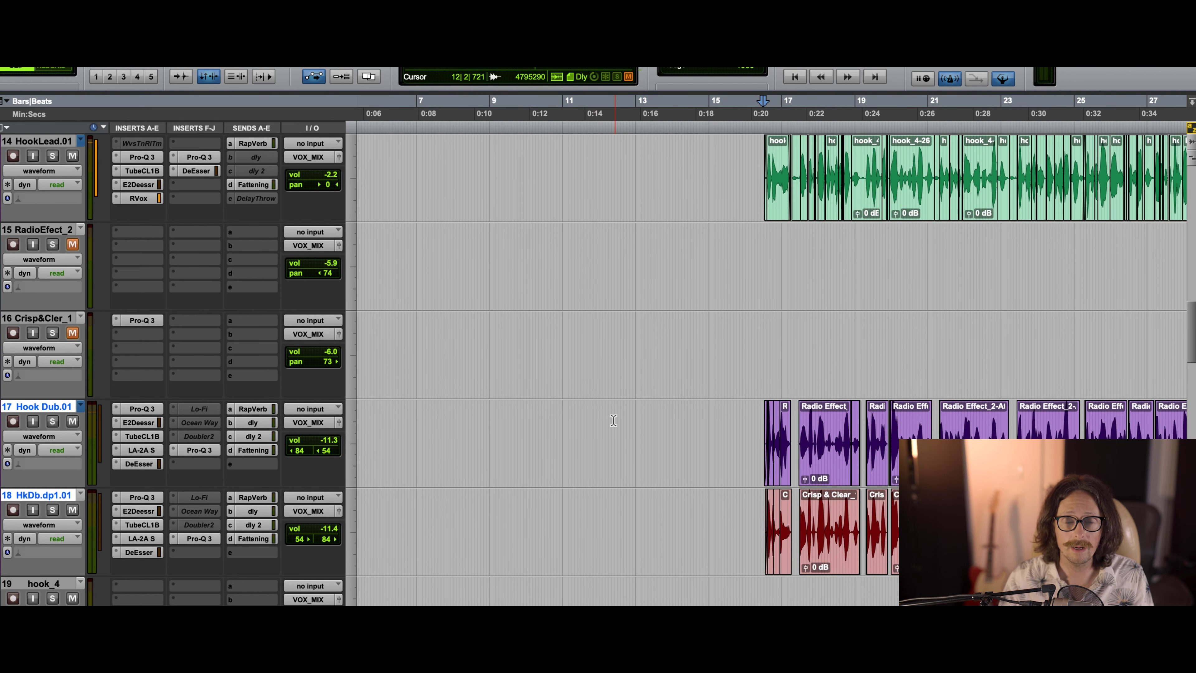
Step: Open the Pro-Q 3 on the HBIC instrumental track and review its EQ bands
scroll(761, 468, "down", 1)
scroll(747, 469, "up", 14)
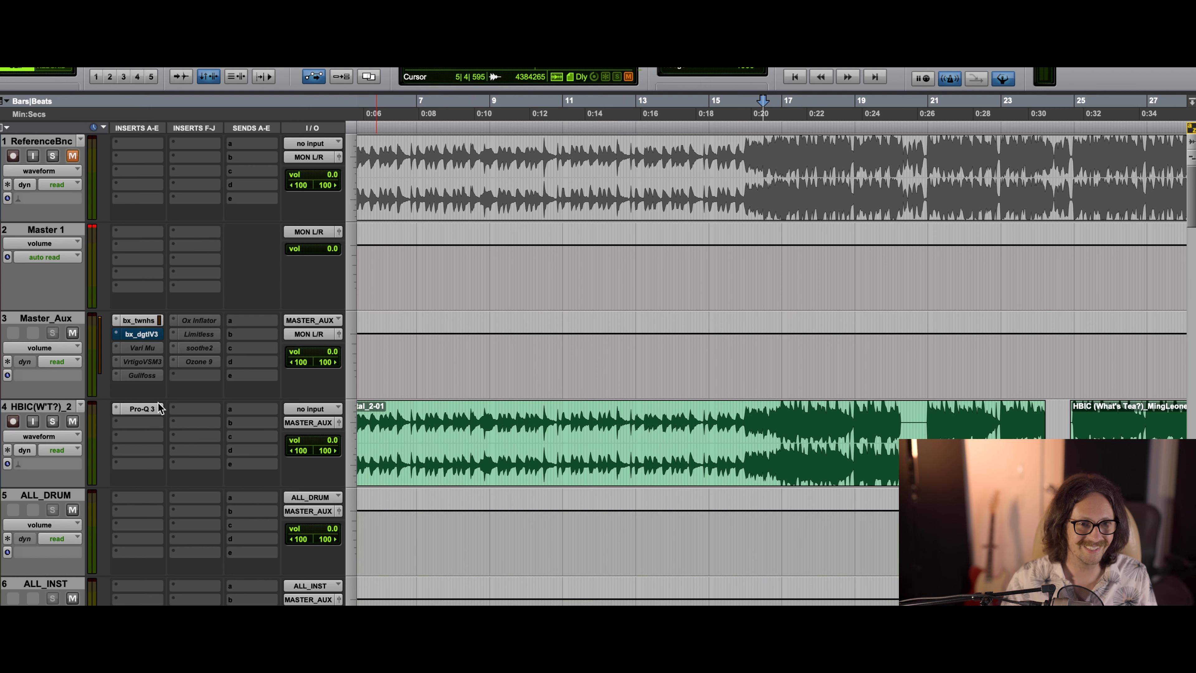
left_click(135, 408)
left_click_drag(590, 357, 591, 361)
left_click(465, 364)
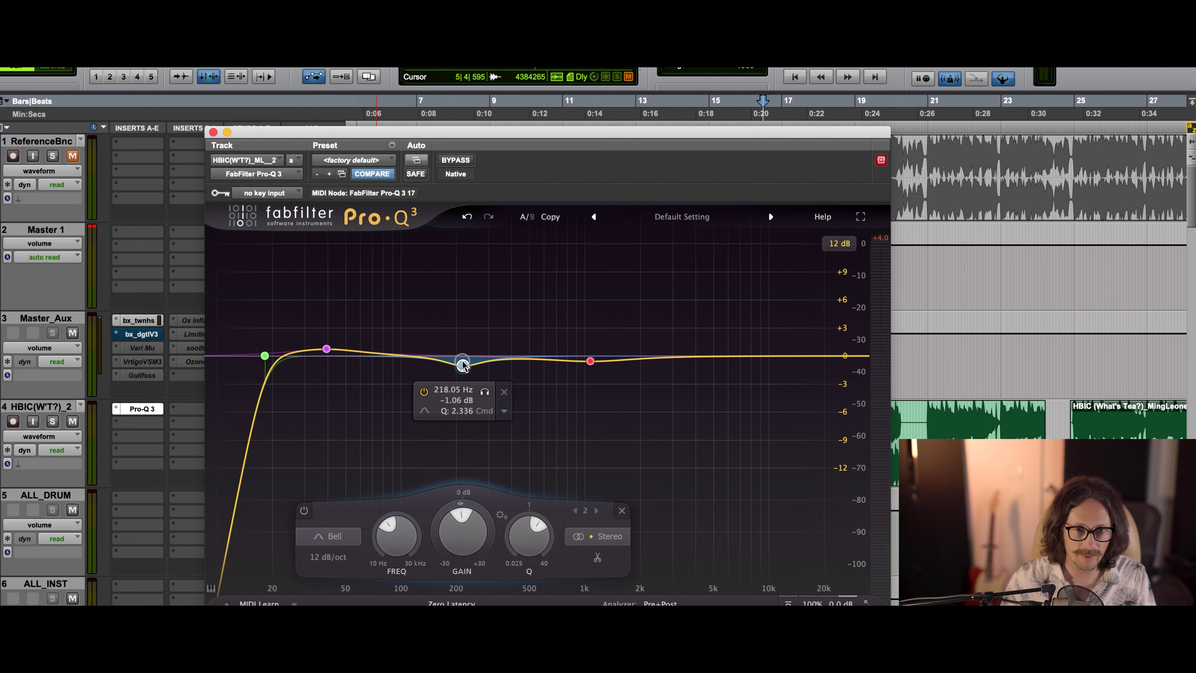
left_click(327, 349)
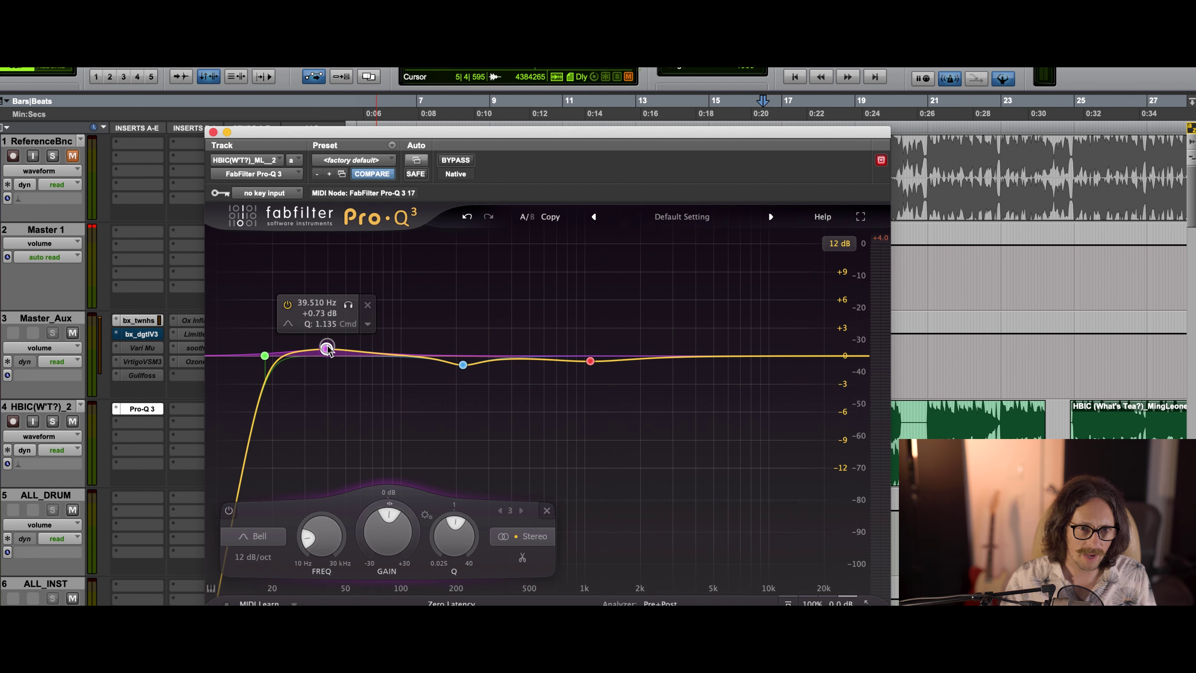
left_click(213, 133)
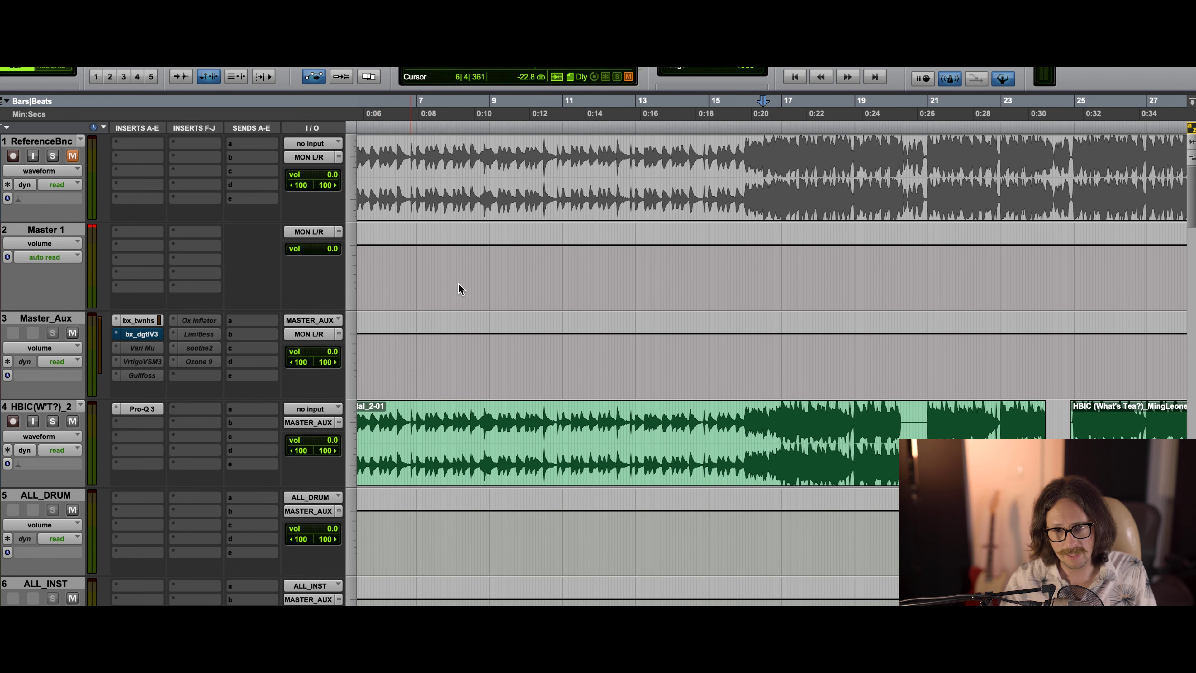
Step: Select the whole first hook section on the Hook Dub.01 track as the playback range
scroll(711, 380, "down", 10)
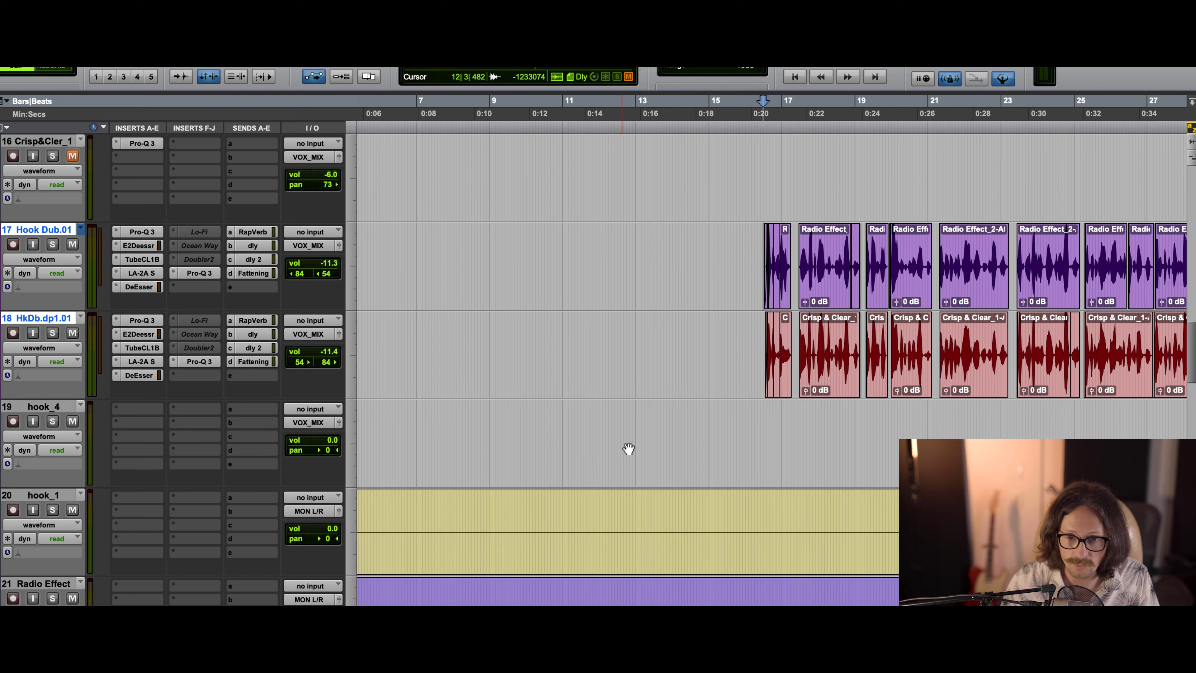
key("r")
key("r")
left_click_drag(498, 252, 641, 291)
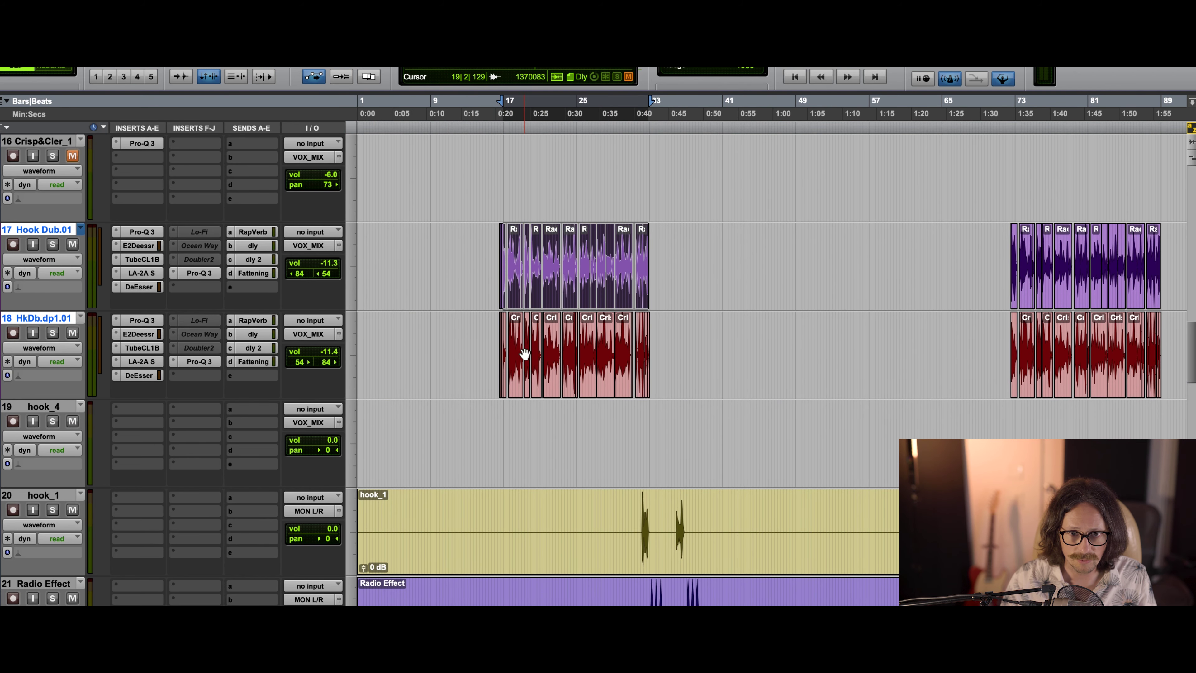
Step: Take the bx_digital V3 equalizer on the Master_Aux track out of bypass and open its controls
scroll(446, 245, "up", 8)
scroll(447, 246, "up", 3)
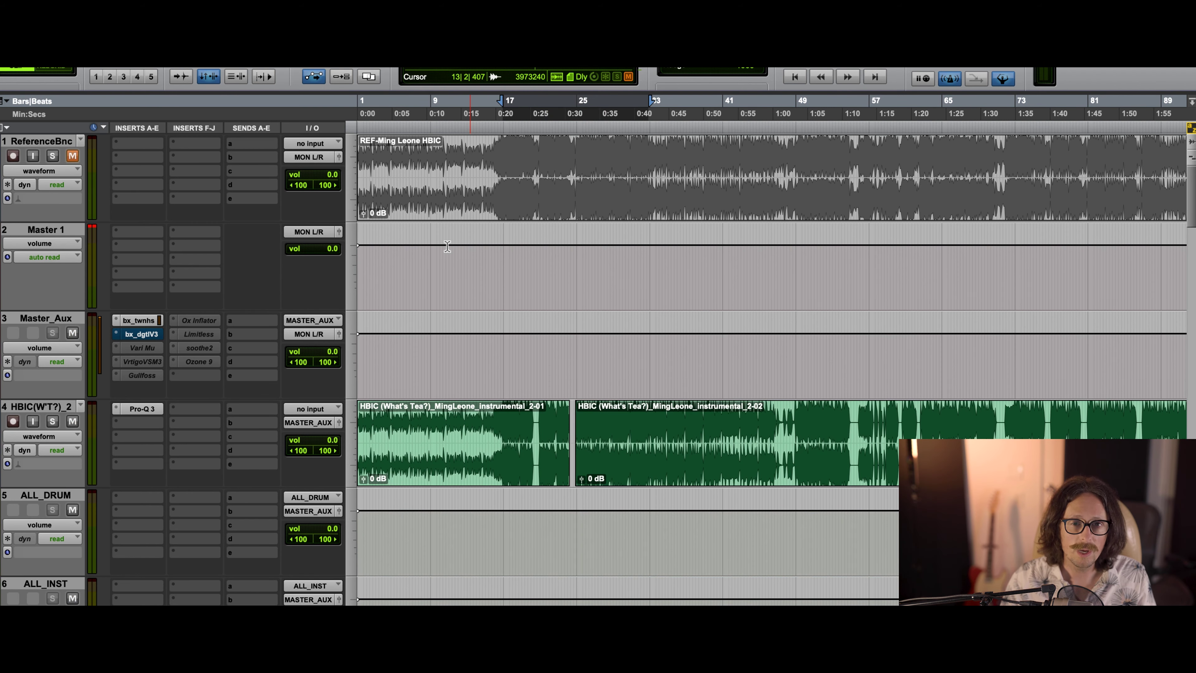
left_click(141, 334, "super")
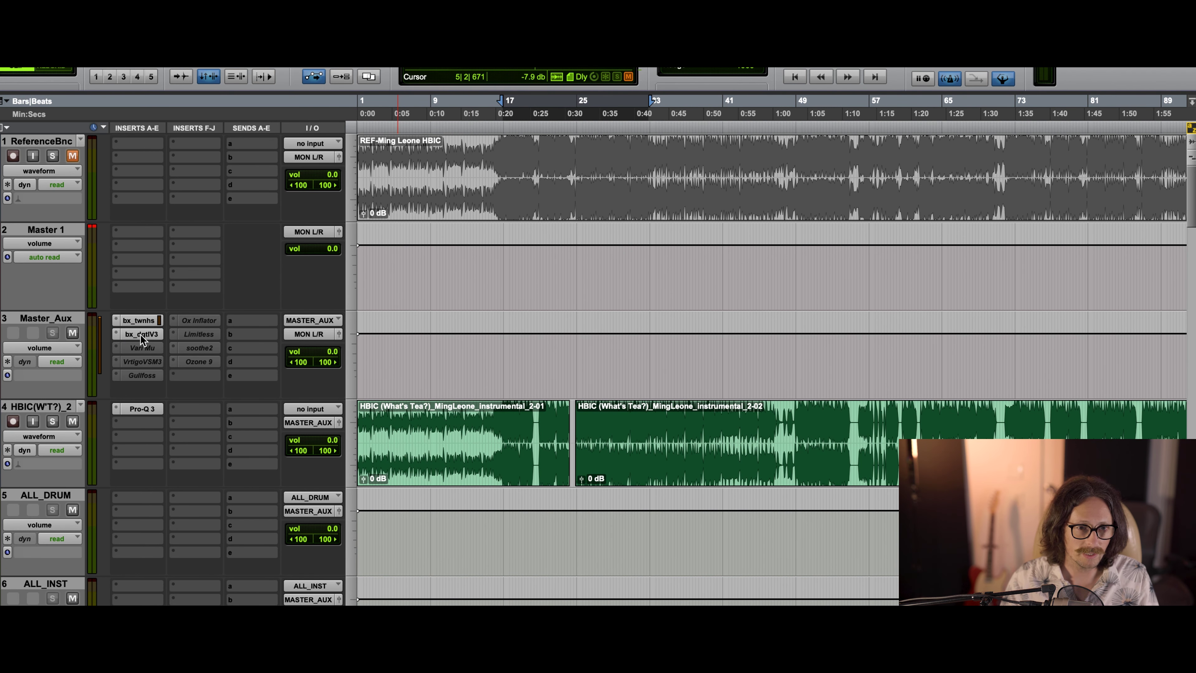
left_click(142, 334)
left_click_drag(763, 113, 751, 55)
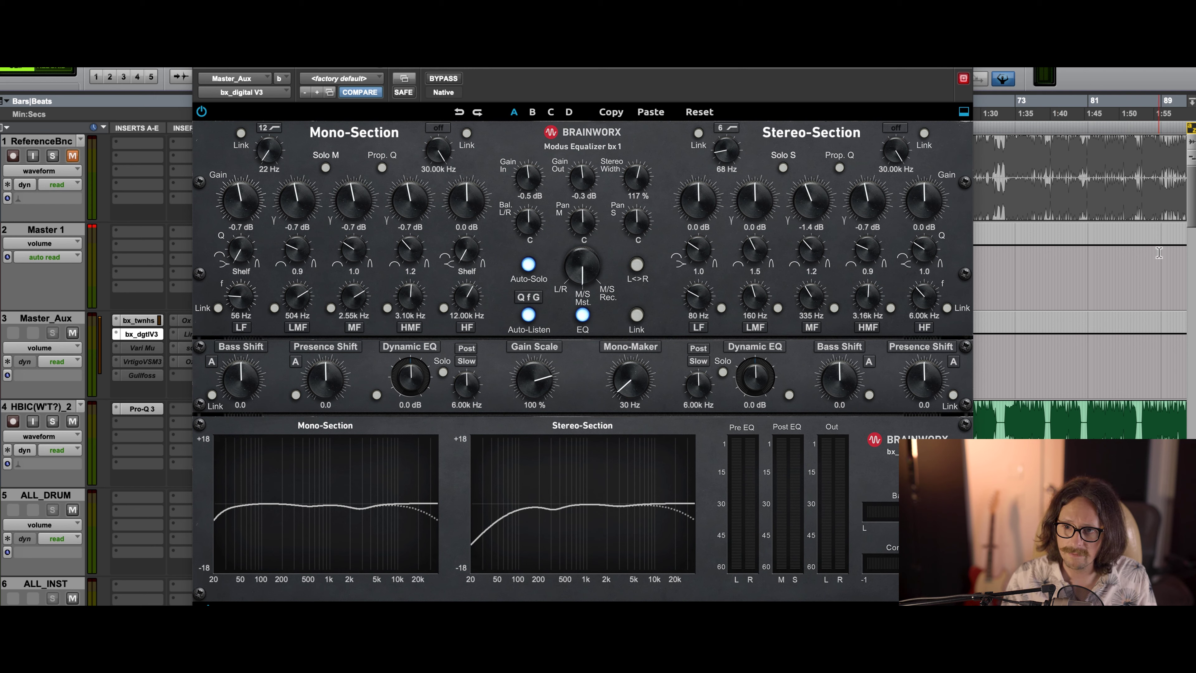
Step: While playing the hook, set the mono-section LF shelf to 45 Hz with +0.4 dB gain, keeping the low cut at 22 Hz
key("space")
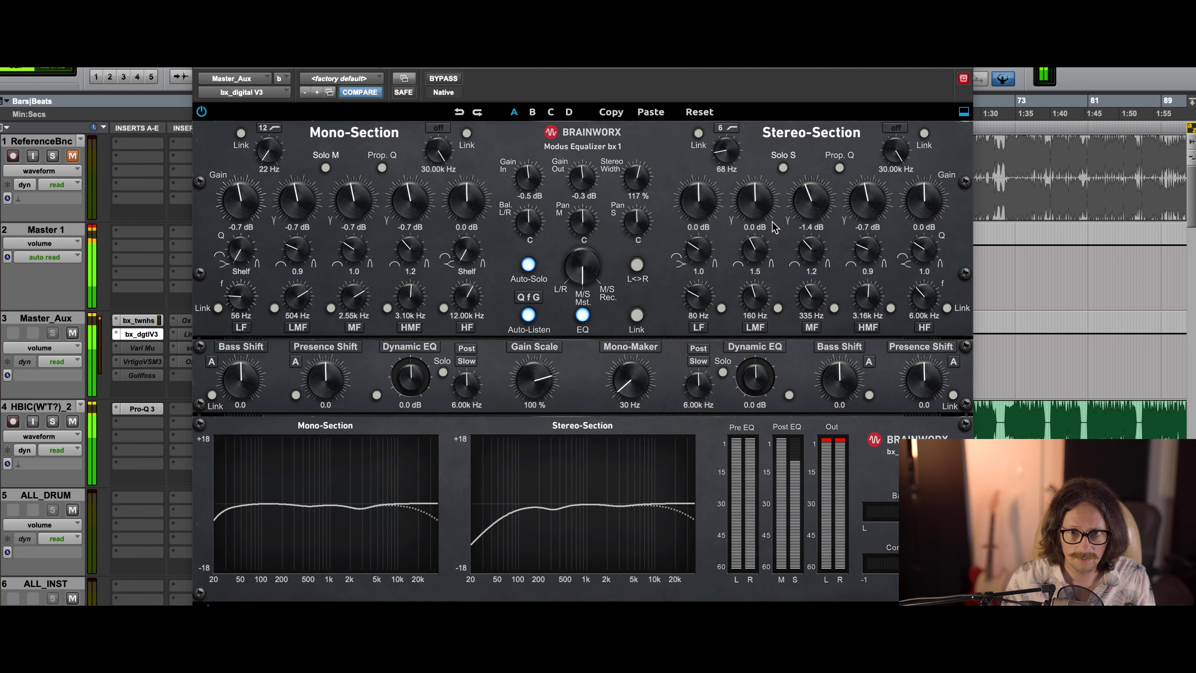
left_click_drag(243, 291, 243, 296)
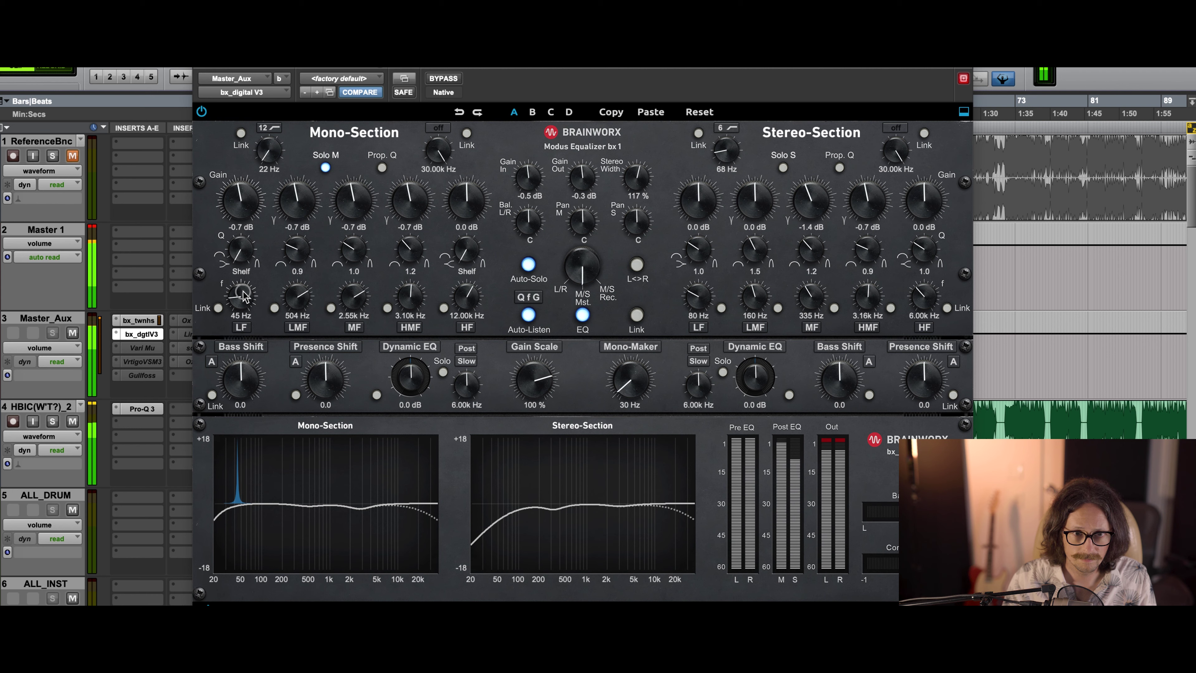
left_click_drag(243, 296, 243, 296)
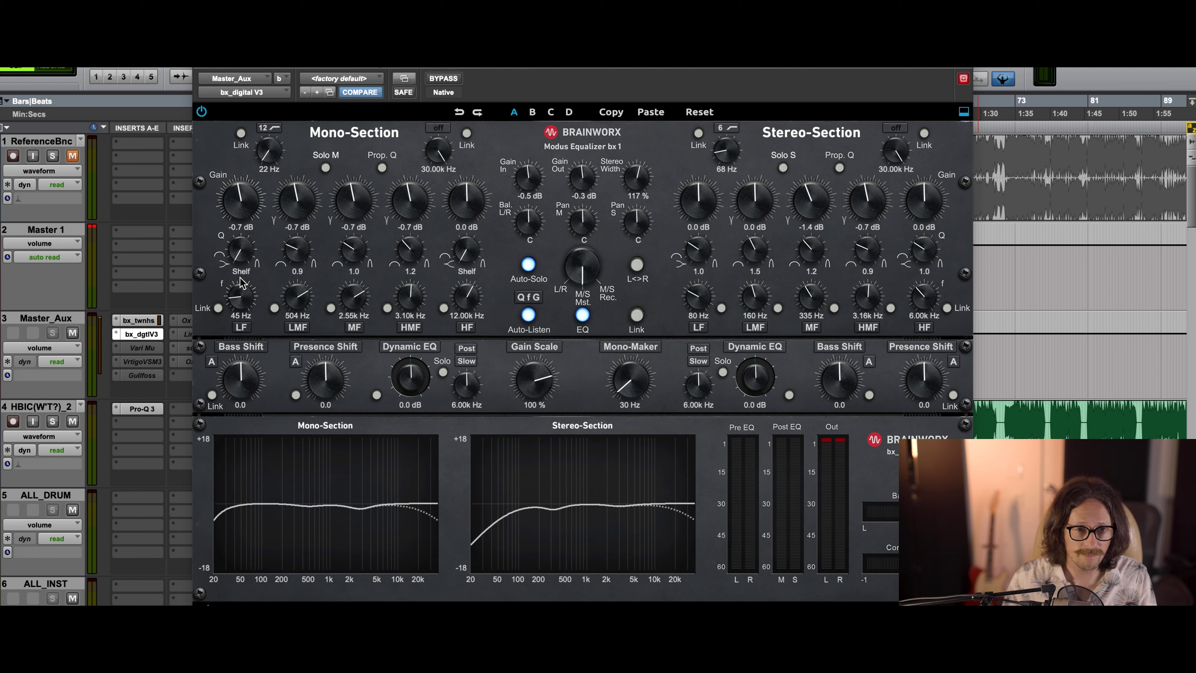
left_click_drag(243, 208, 245, 197)
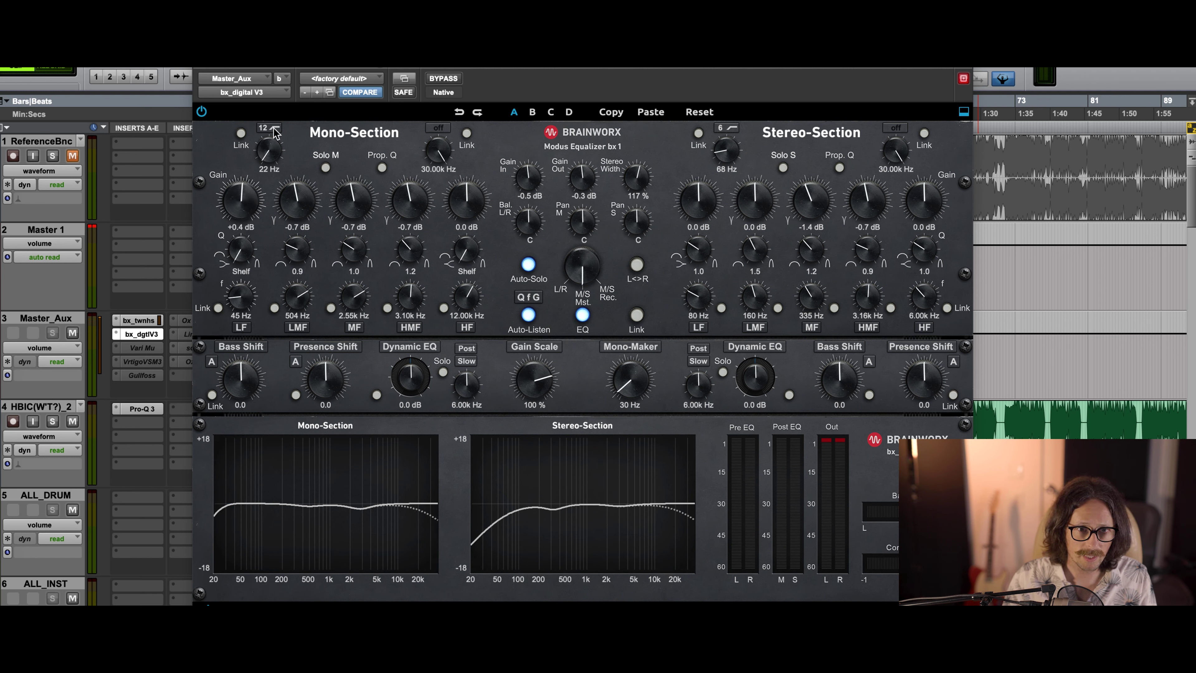
left_click_drag(268, 160, 264, 161)
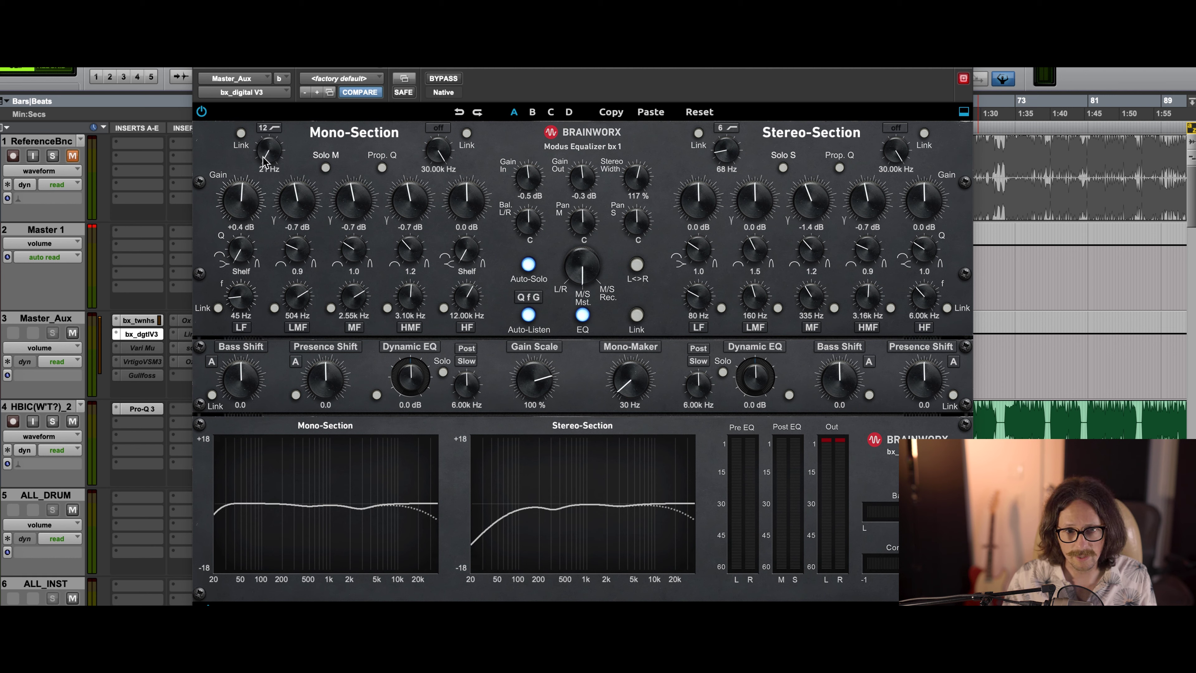
left_click_drag(282, 160, 275, 162)
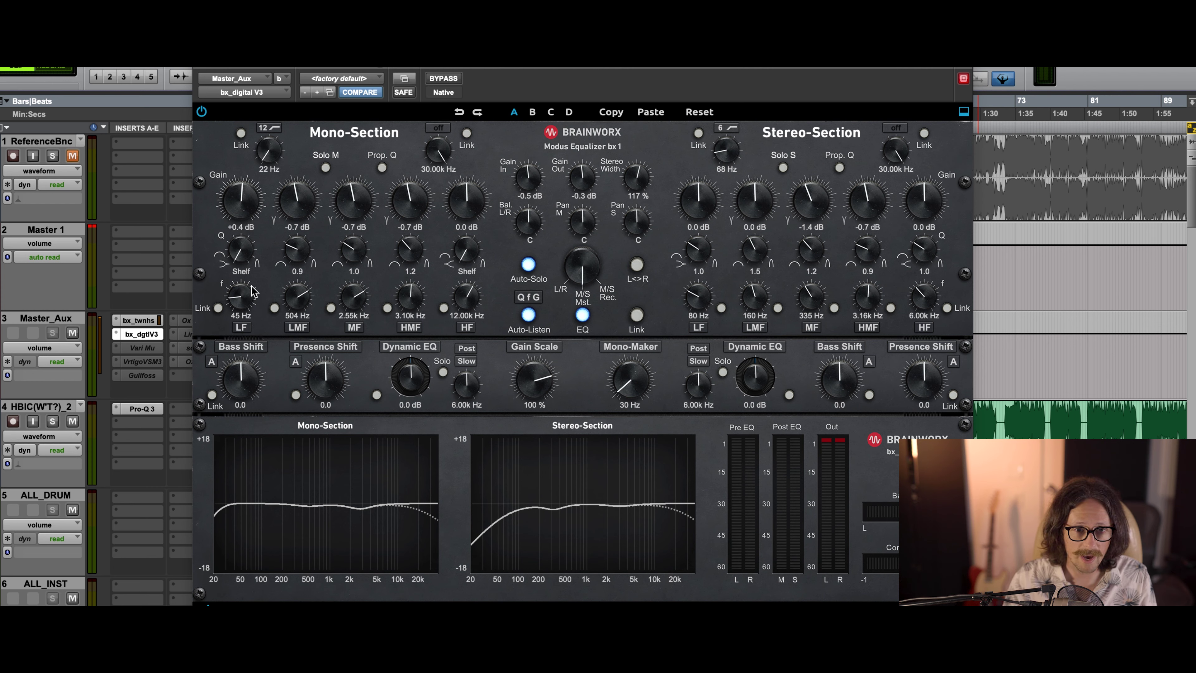
Step: Tune the mono-section LMF band by ear to 186 Hz, with -0.4 dB gain and a Q of 1.9
mouse_move(304, 301)
left_mouse_down()
mouse_move(303, 333)
mouse_move(309, 286)
left_mouse_up()
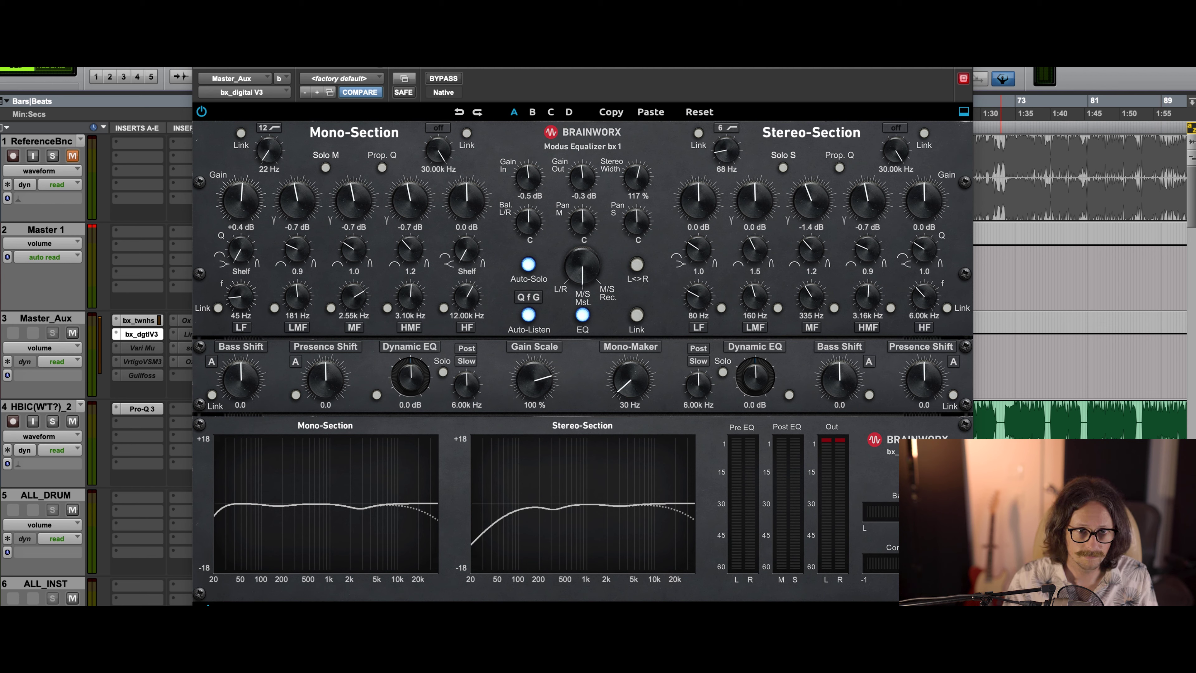
key("space")
left_click(301, 197)
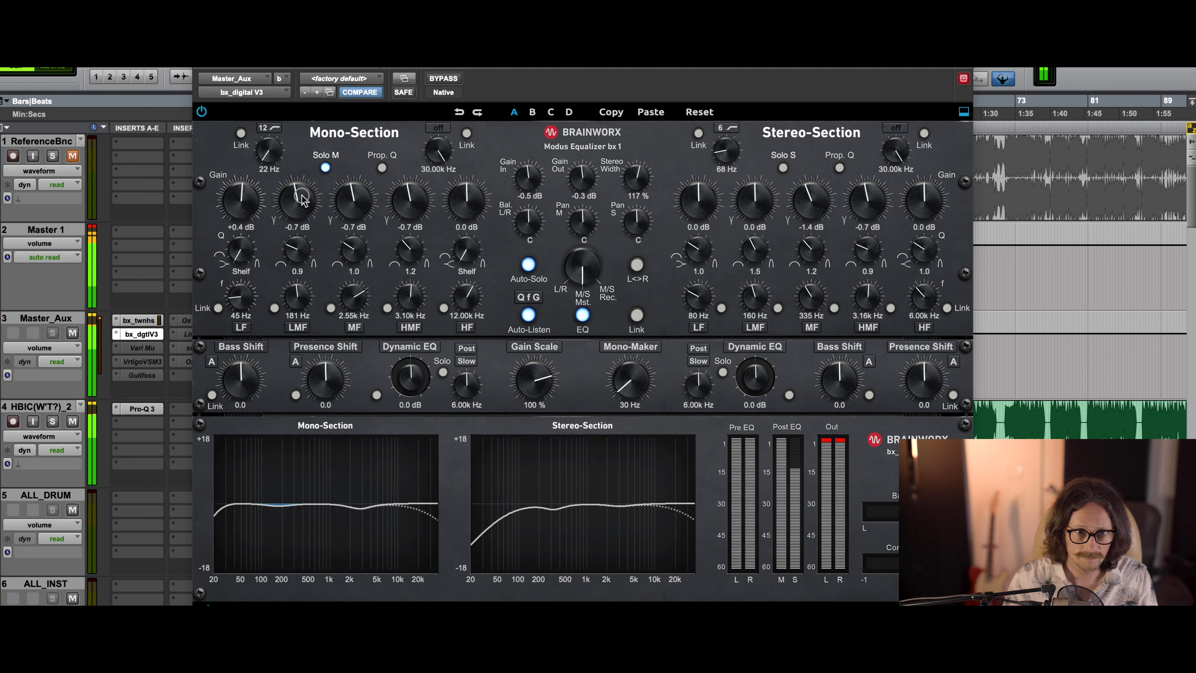
left_click_drag(296, 308, 306, 295)
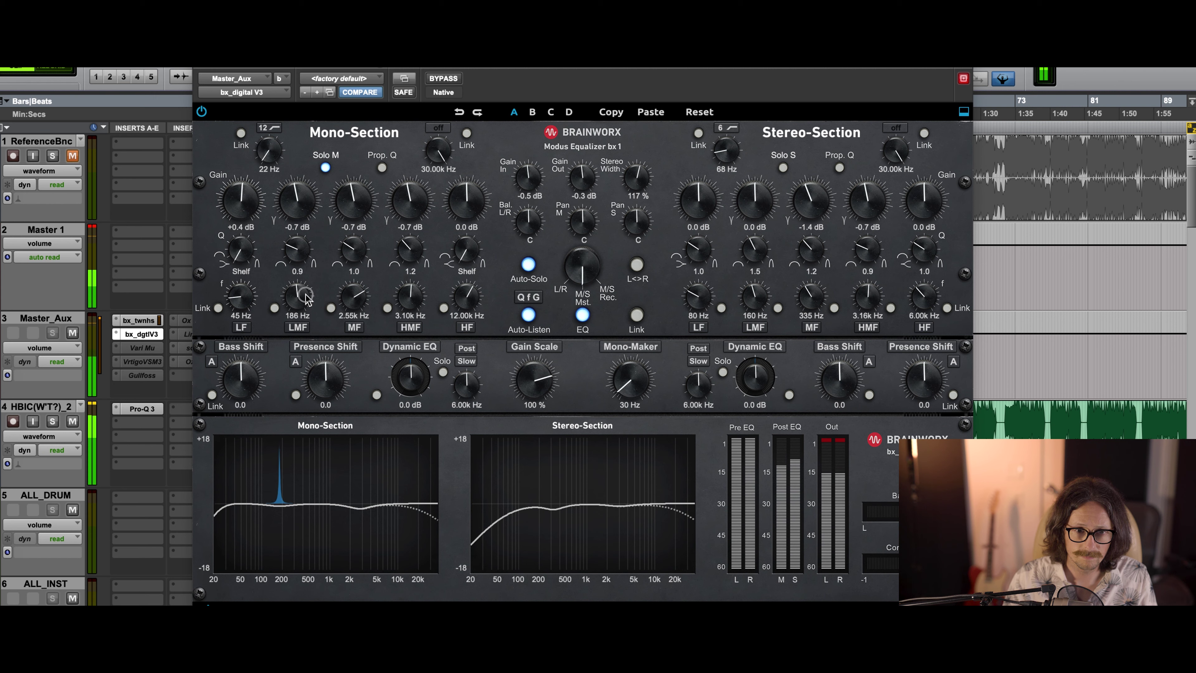
left_click_drag(305, 295, 306, 295)
left_click_drag(296, 213, 296, 210)
left_click_drag(299, 304, 298, 299)
left_click_drag(309, 247, 309, 233)
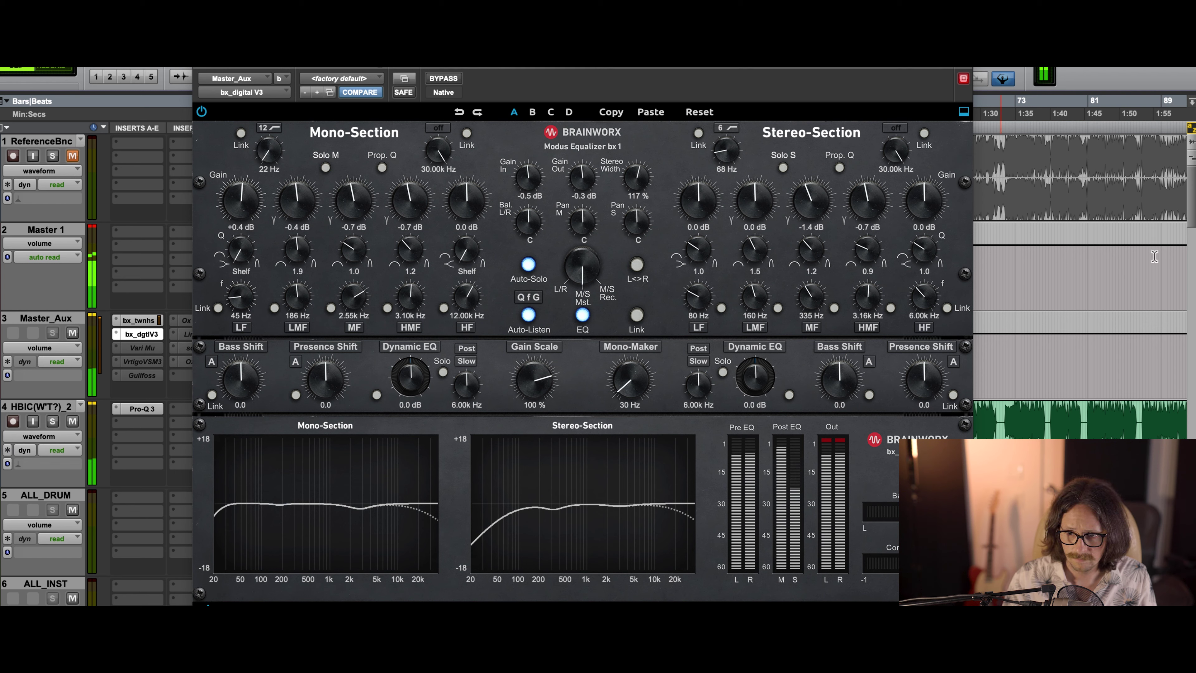
Step: Stop playback and lower the bx_digital V3 input gain to -1.4 dB and output gain to -1.0 dB
key("space")
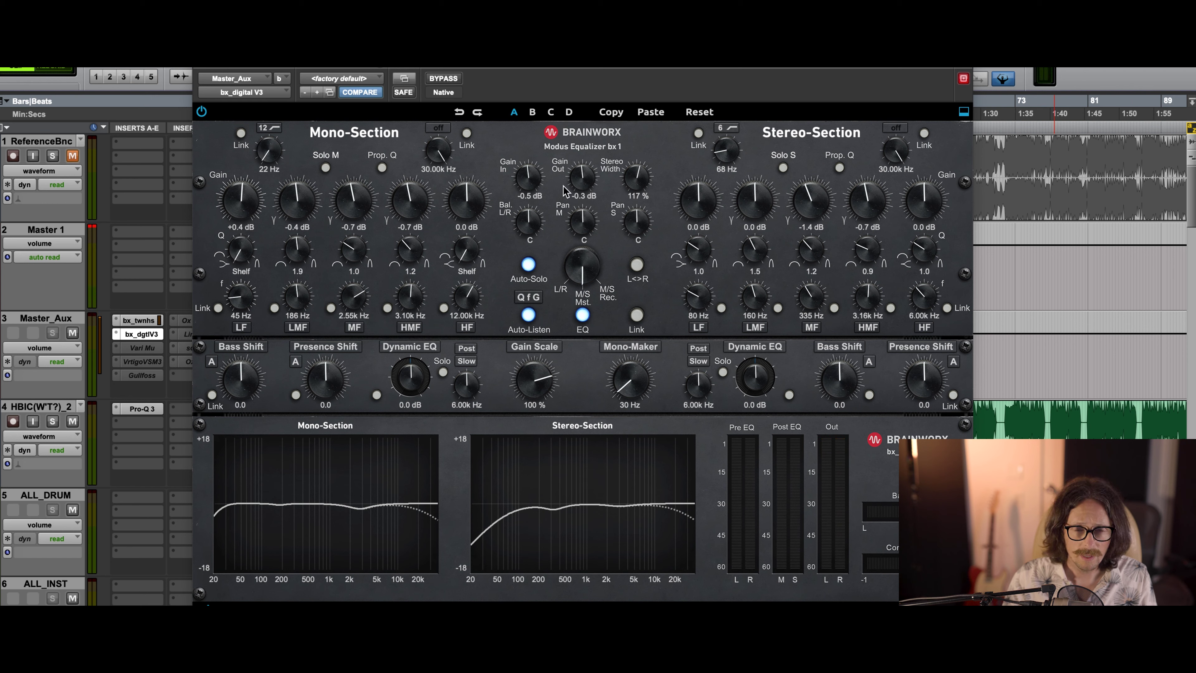
left_click_drag(534, 179, 588, 181)
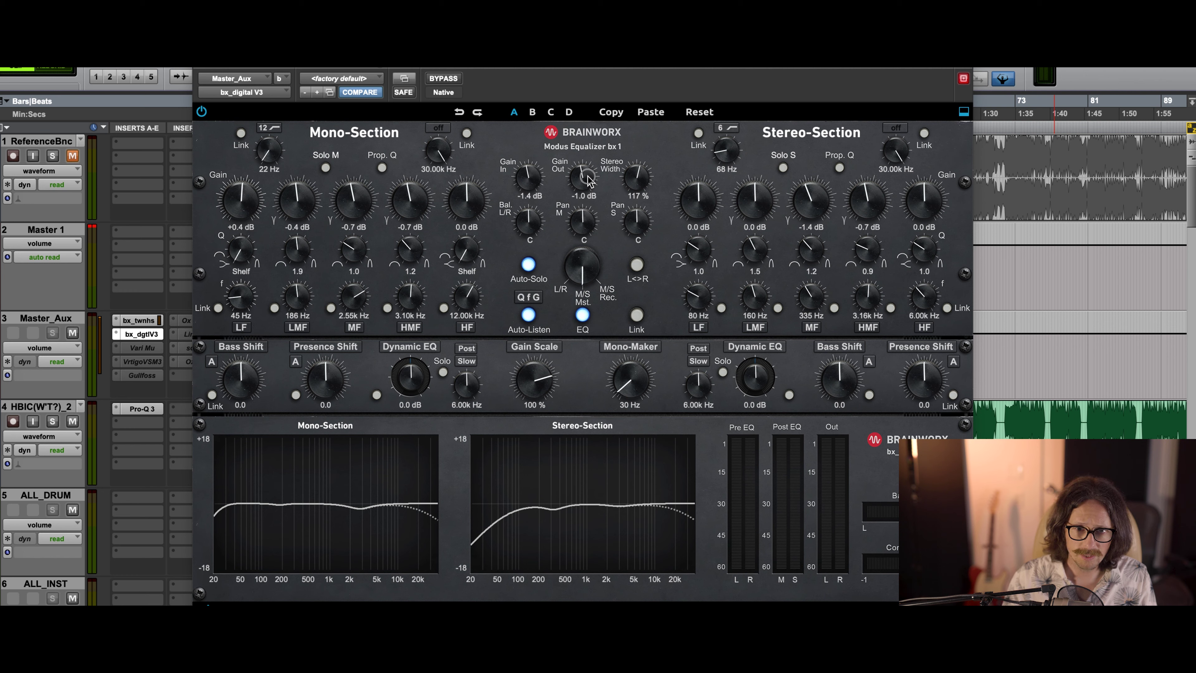
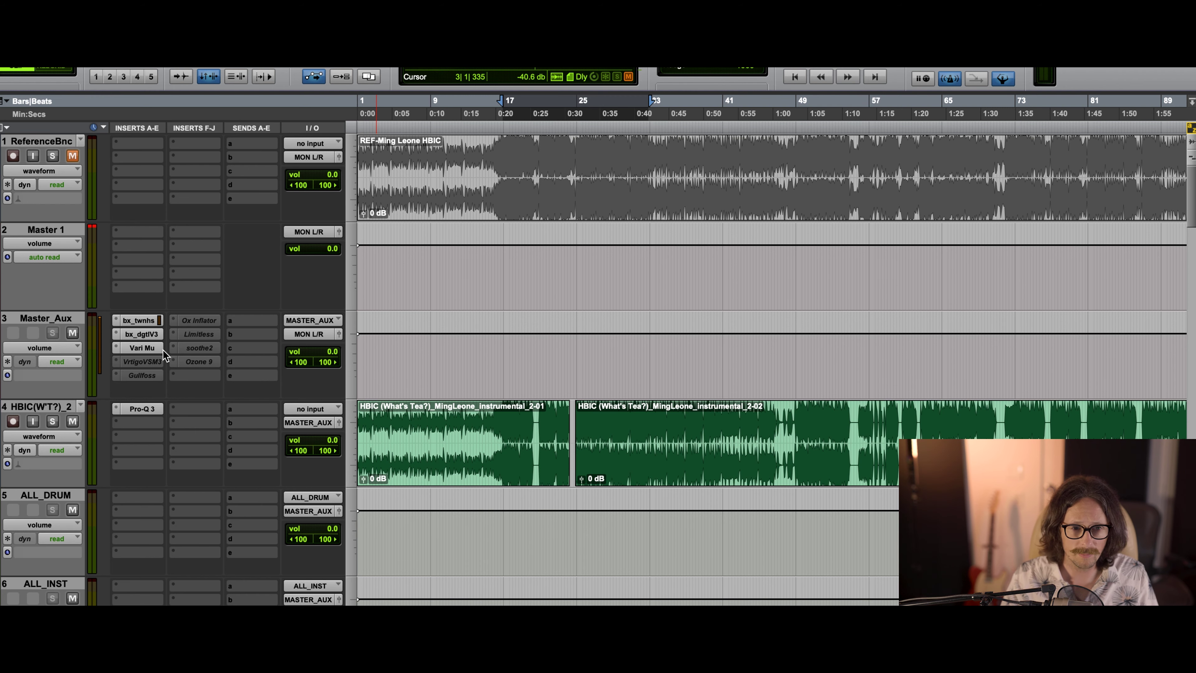
Step: Open the Manley Variable Mu on Master_Aux and compare it bypassed and active while the hook plays
left_click(145, 344)
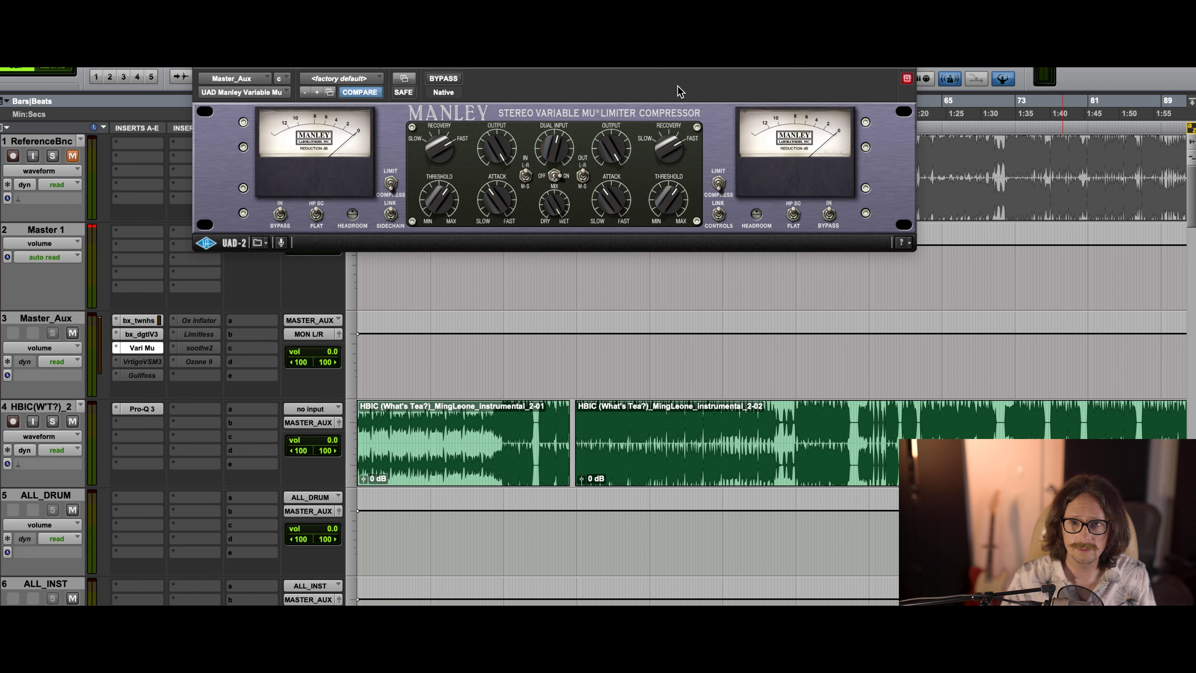
key("space")
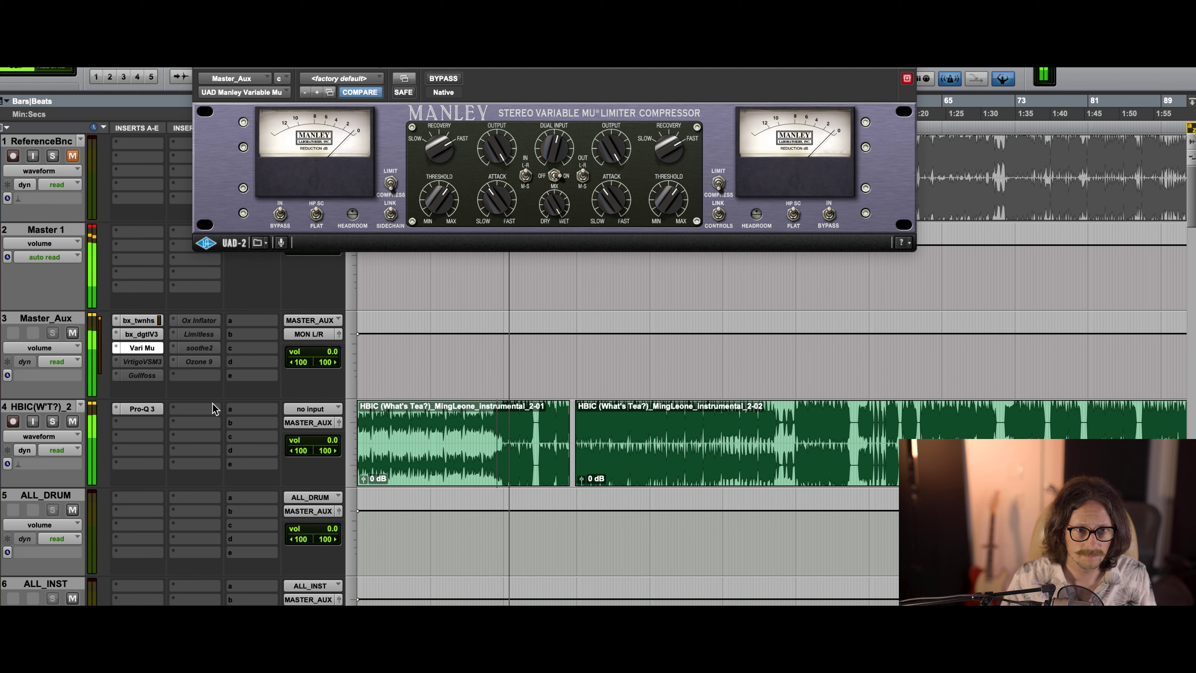
left_click(150, 349, "super")
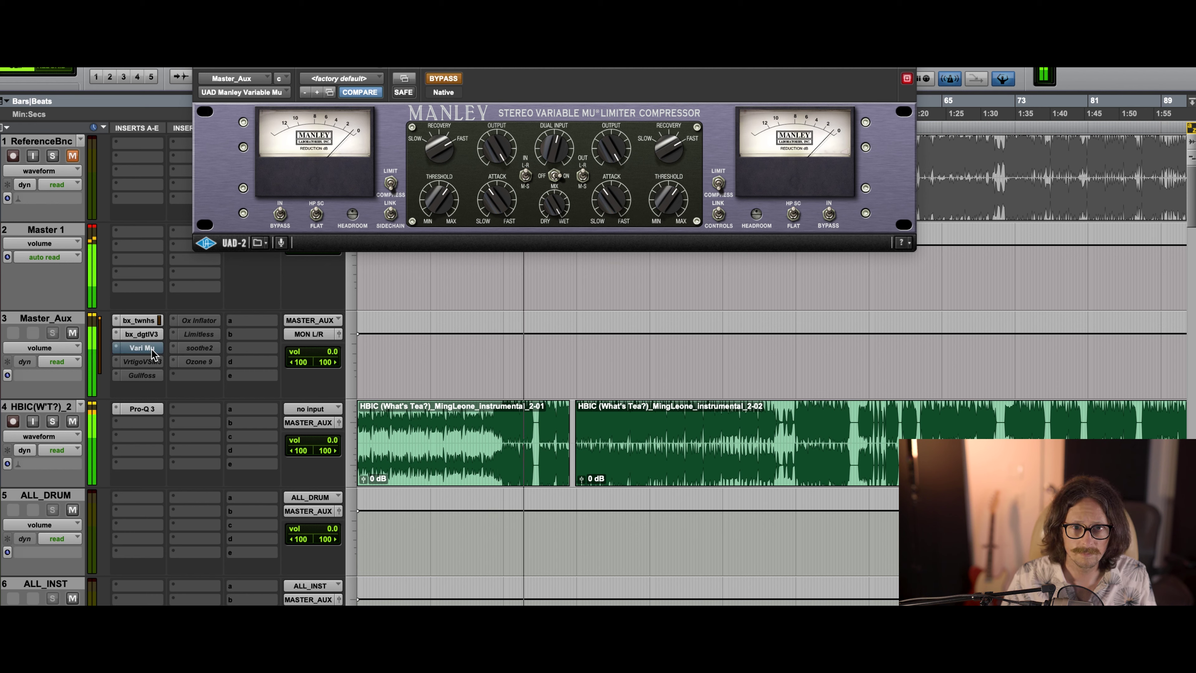
left_click(150, 351, "super")
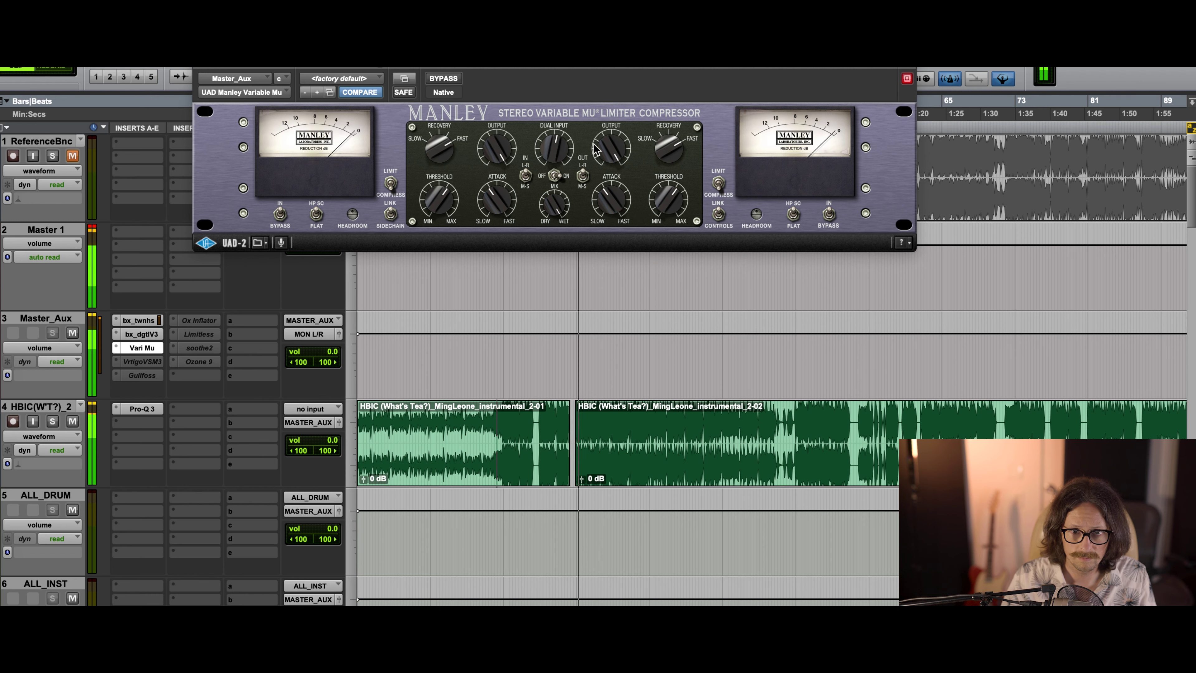
left_click(441, 80)
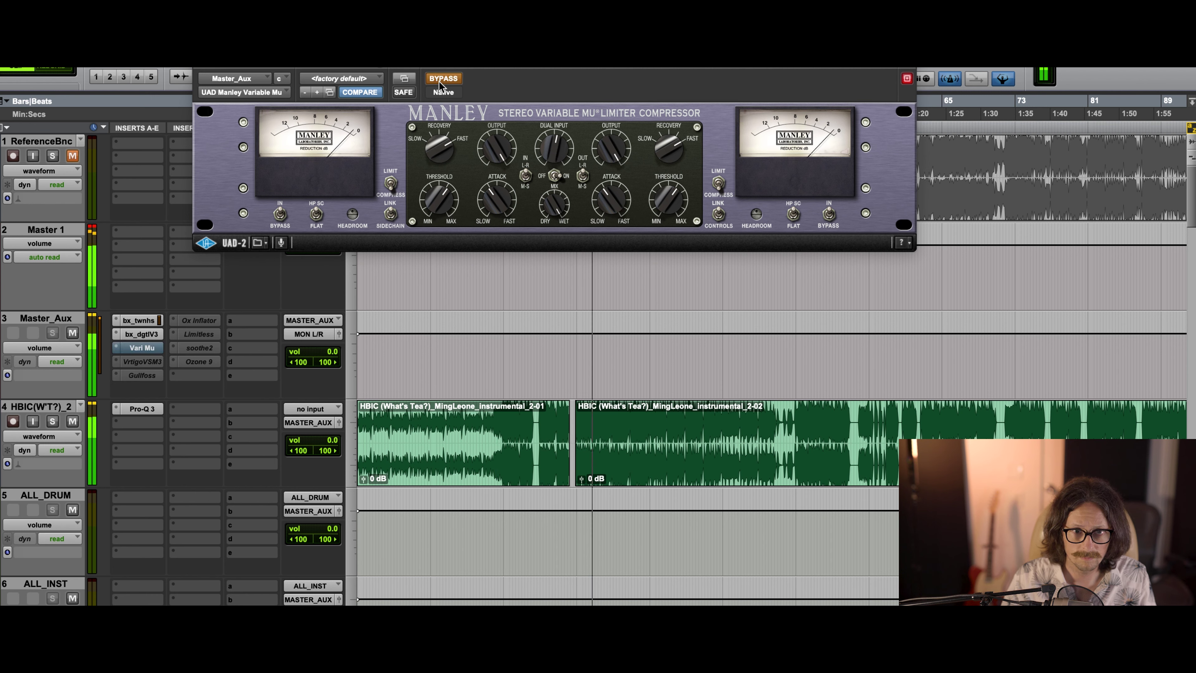
left_click(440, 81)
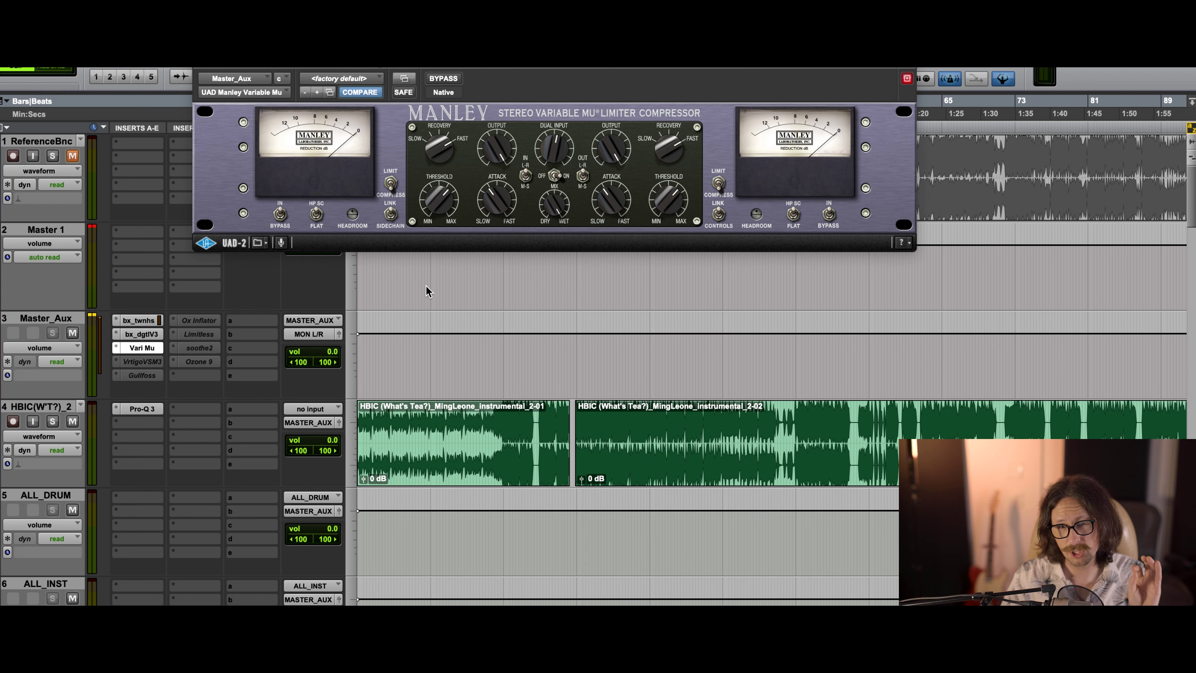
Step: Activate the Vertigo VSM-3 on Master_Aux and compare it bypassed and active while the hook plays
left_click(149, 361)
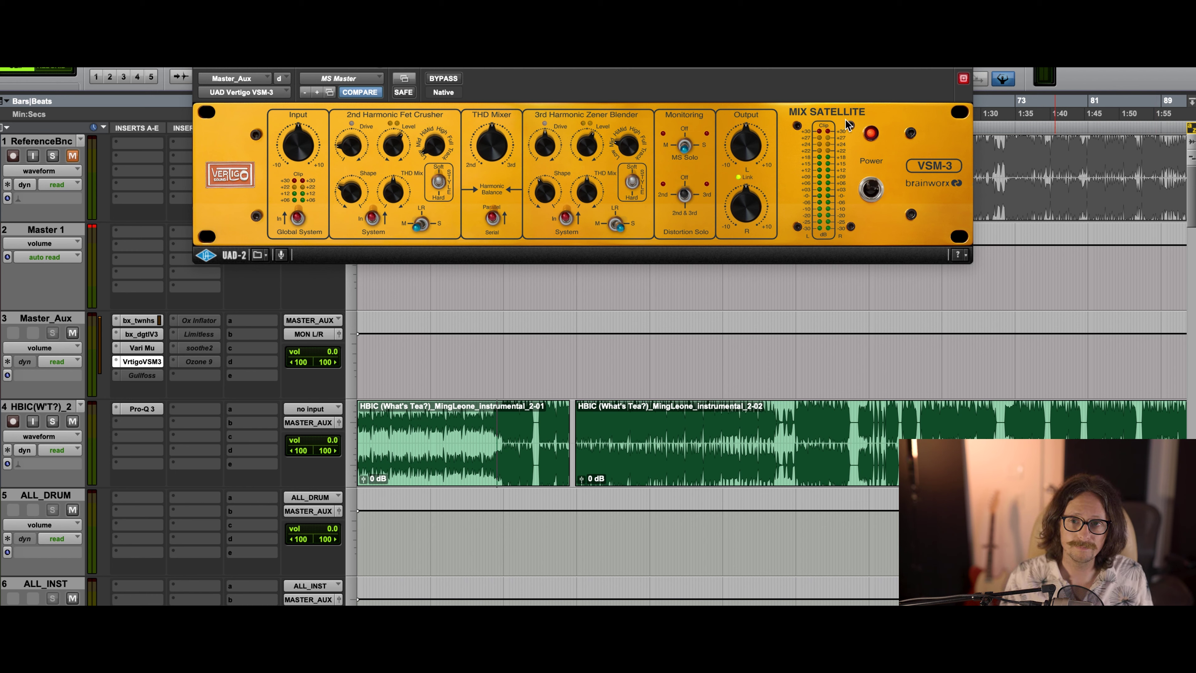
key("space")
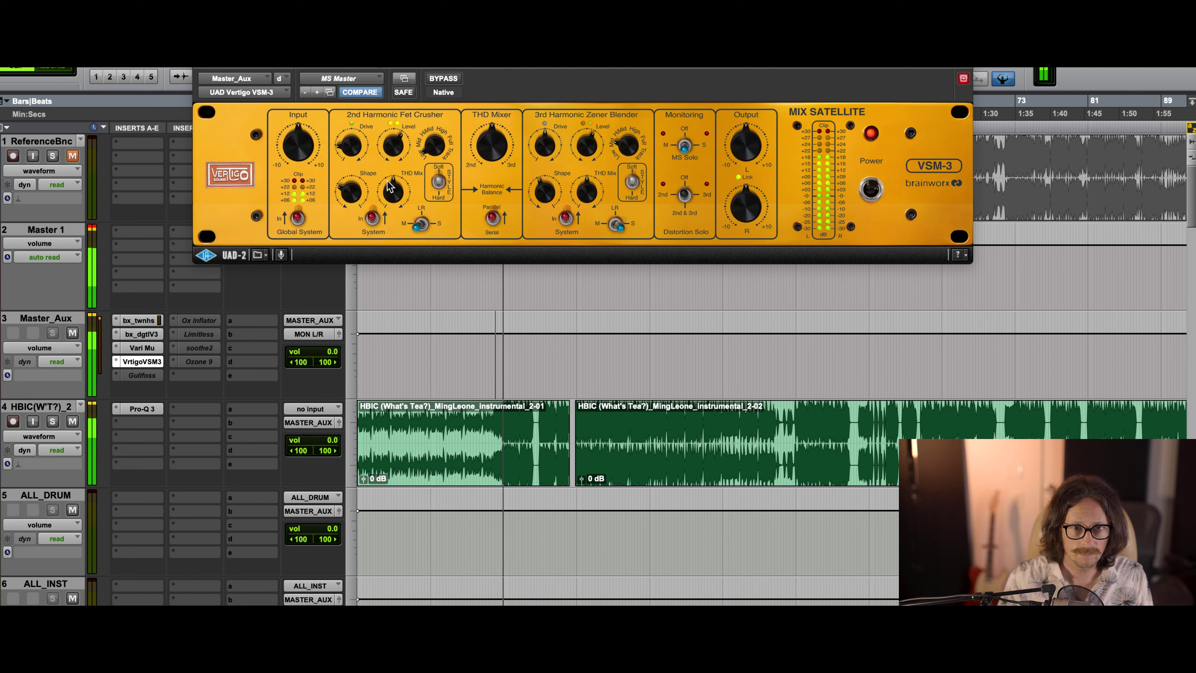
mouse_move(595, 150)
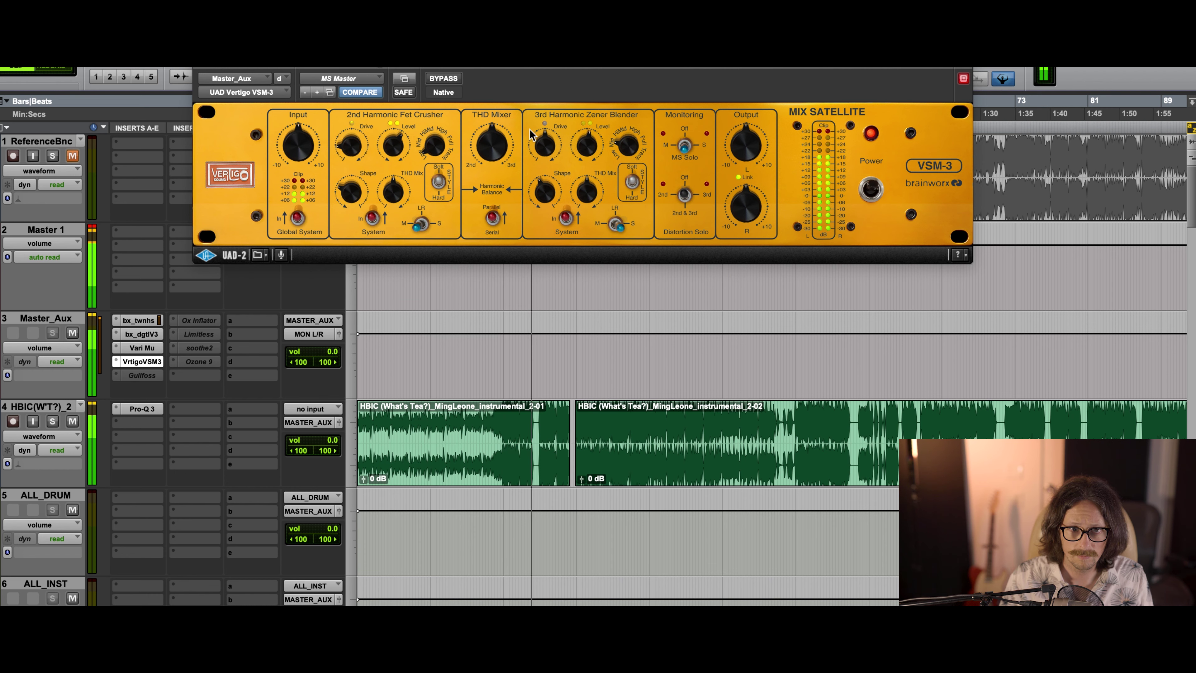
left_click(441, 79)
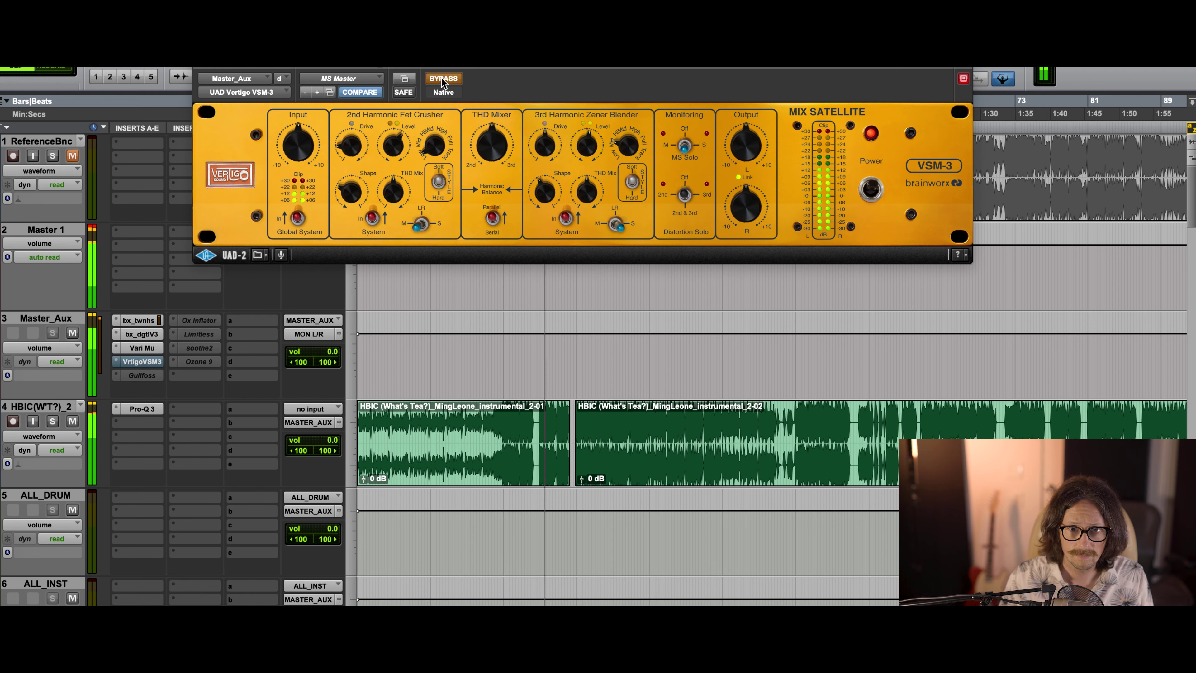
left_click(442, 79)
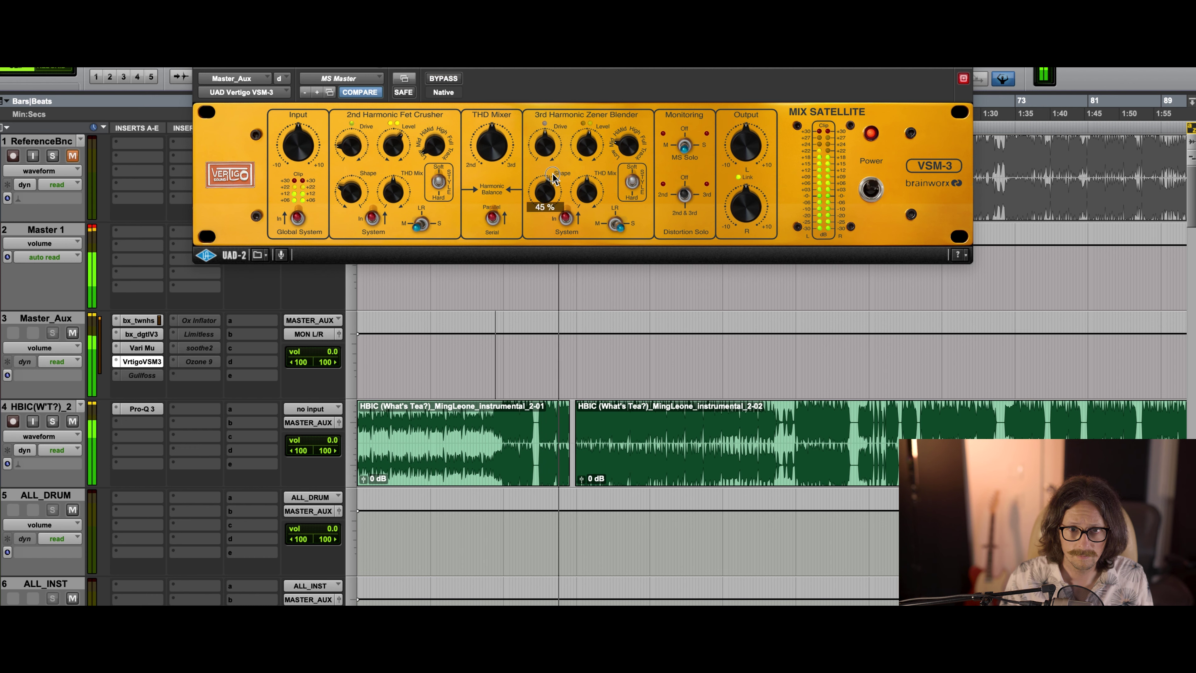
Step: Adjust the Shape of the VSM-3's 3rd Harmonic Zener Blender by ear and check the result against bypass
left_click_drag(550, 193, 553, 215)
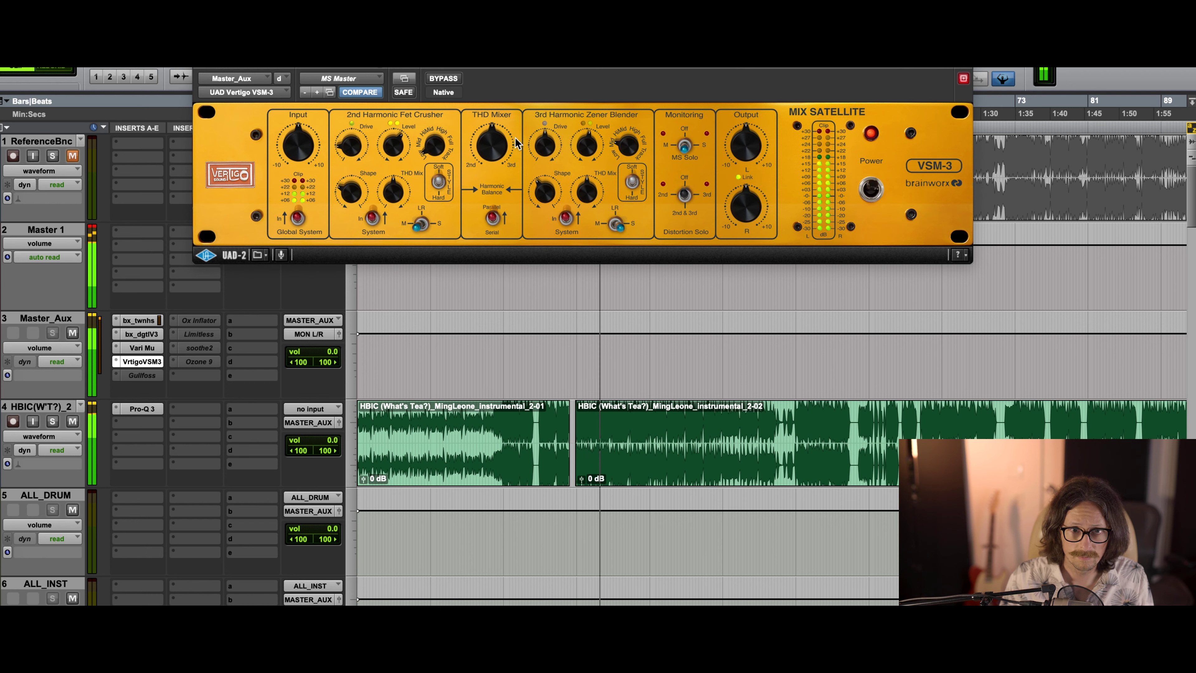
left_click(431, 81)
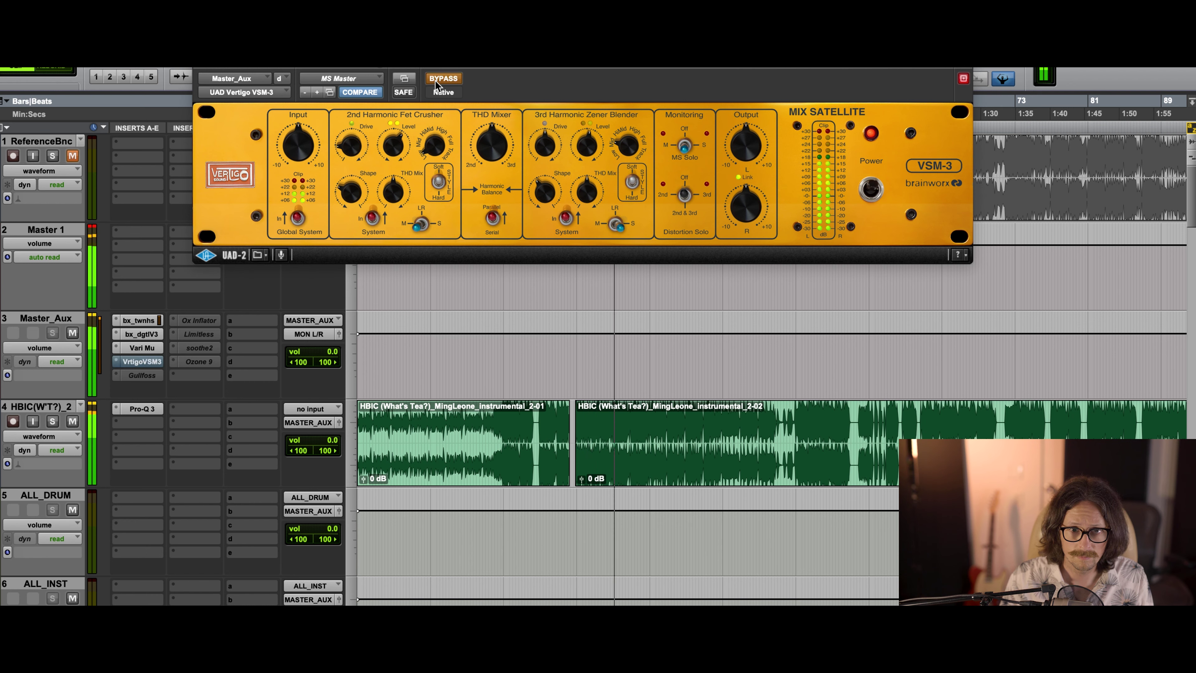
left_click(443, 79)
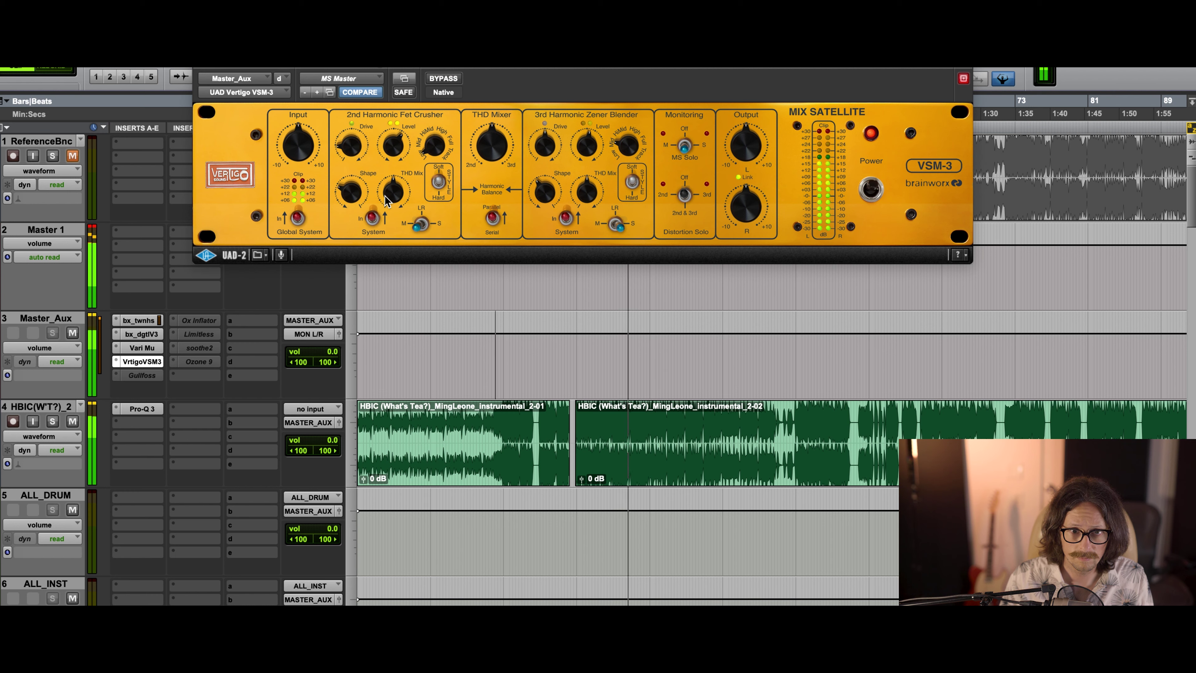
Step: Adjust the Shape and Level of the VSM-3's 2nd Harmonic Fet Crusher by ear, replaying the hook from its start
mouse_move(356, 183)
left_click_drag(357, 185, 360, 196)
key("space")
key("space")
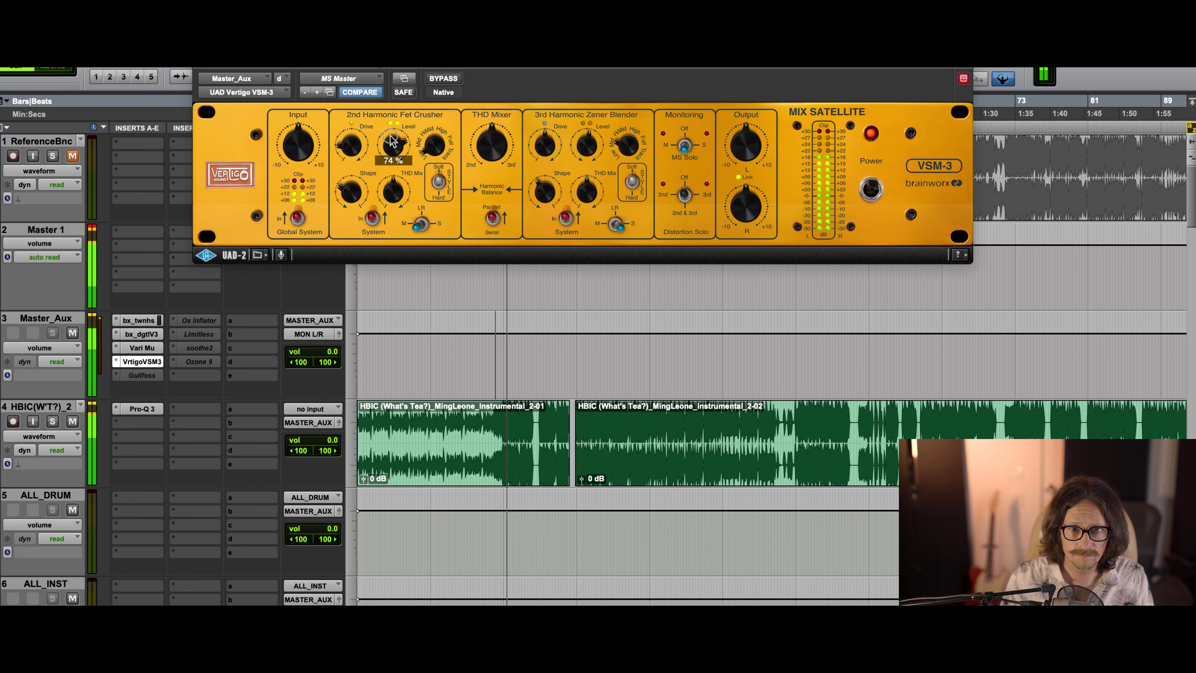
left_click_drag(389, 151, 395, 149)
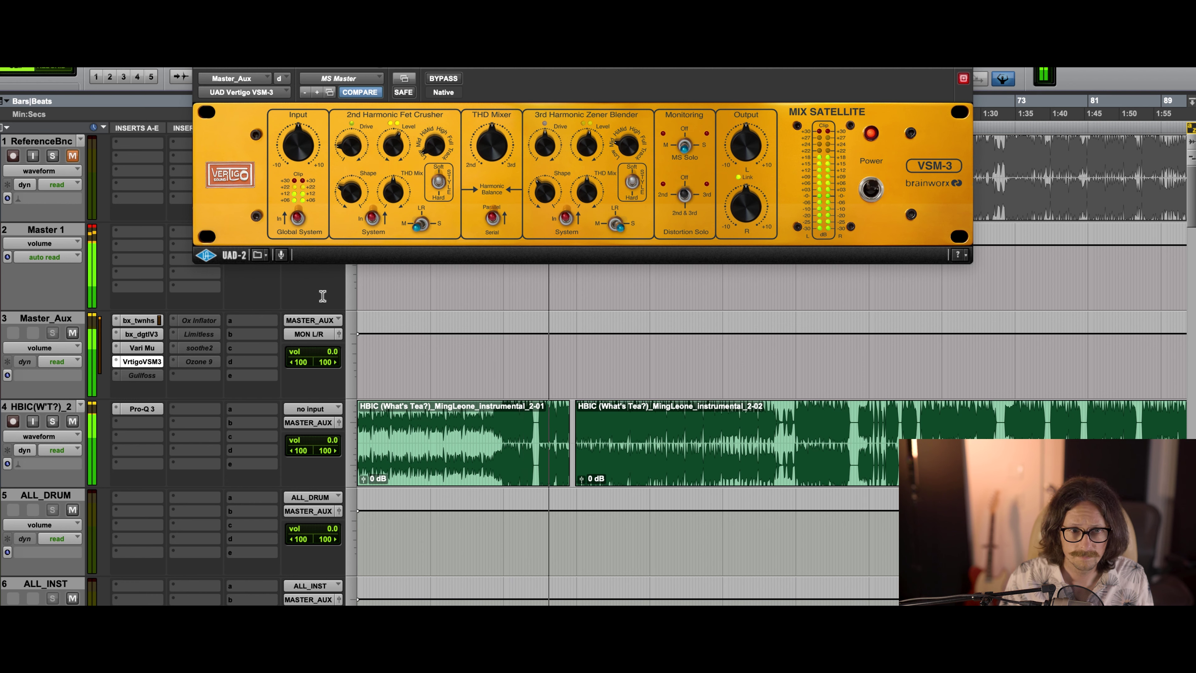
Step: Compare the mix with the VSM-3 insert on Master_Aux bypassed and active during playback
left_click(140, 364, "super")
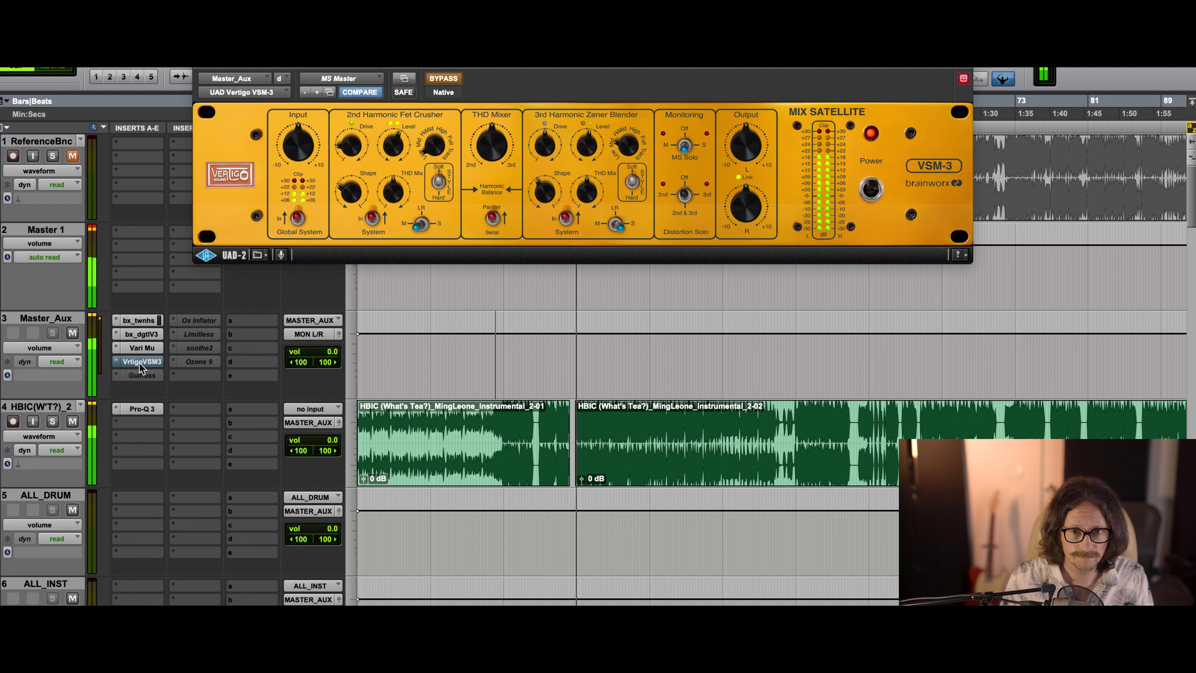
left_click(140, 365, "super")
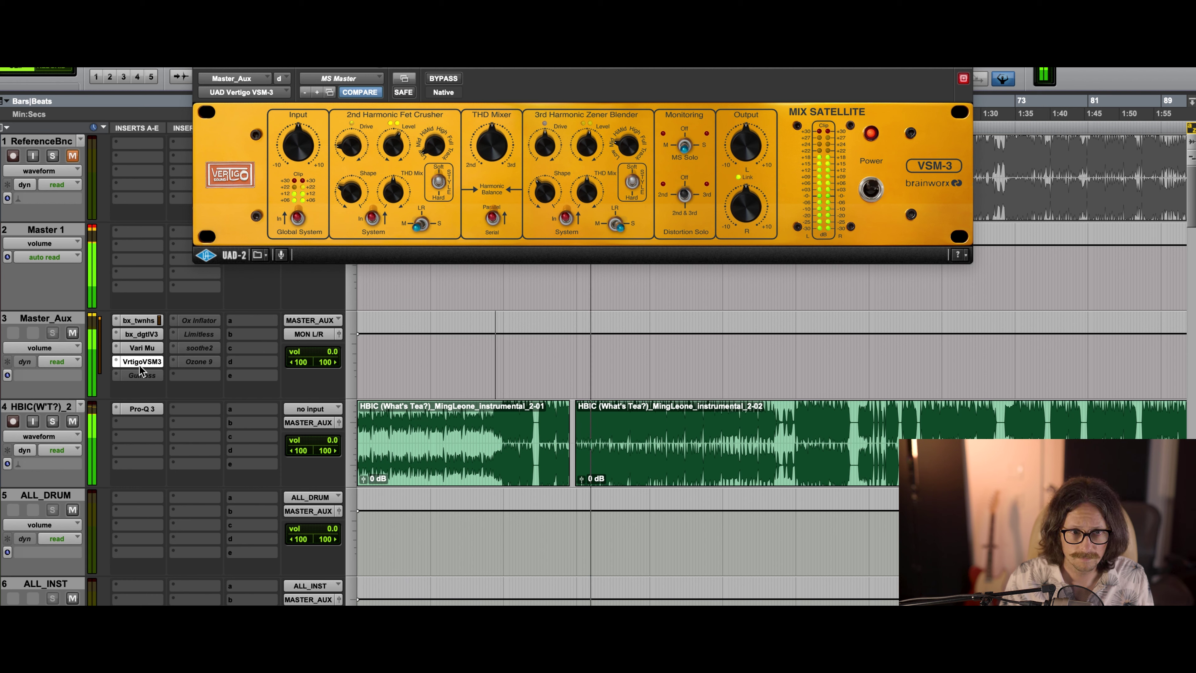
left_click(144, 364, "super")
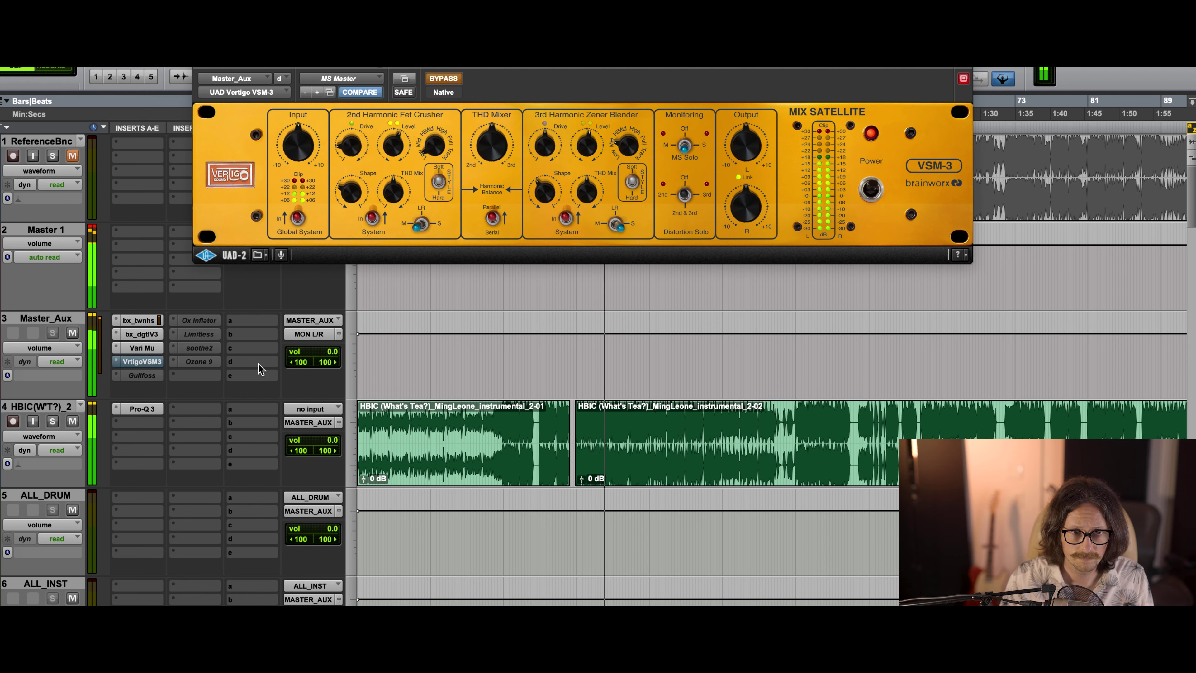
left_click(141, 364, "super")
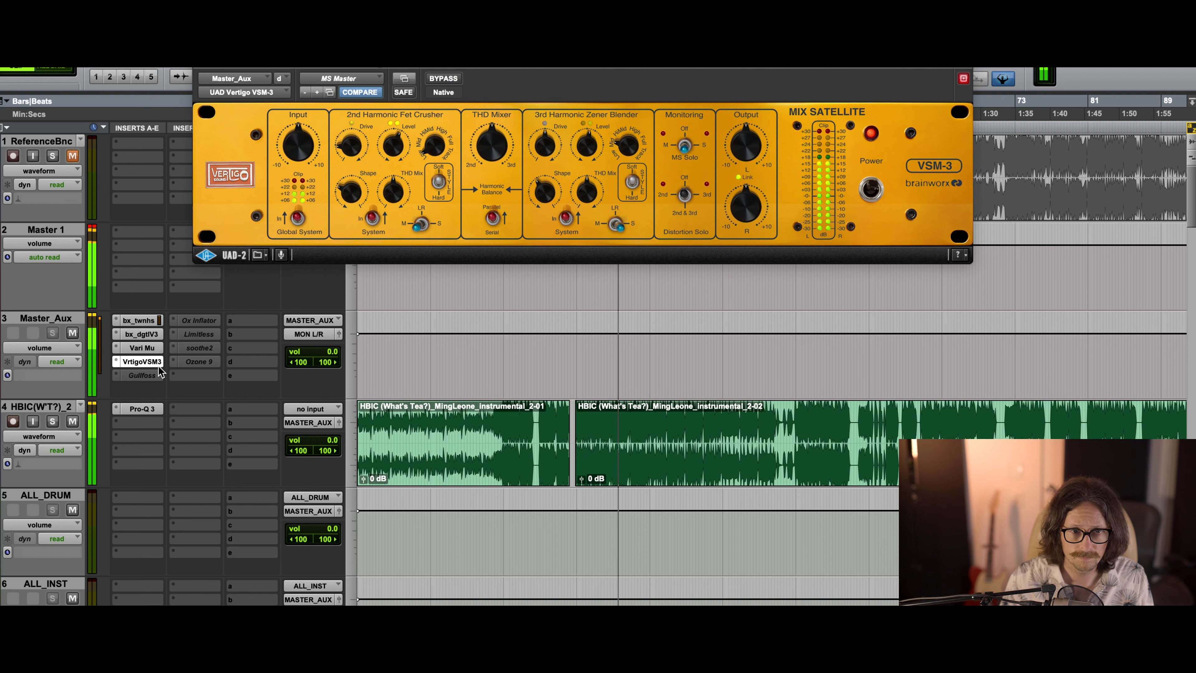
Step: Set the Level of the VSM-3's 3rd Harmonic Zener Blender to 58 % while the hook plays
mouse_move(538, 167)
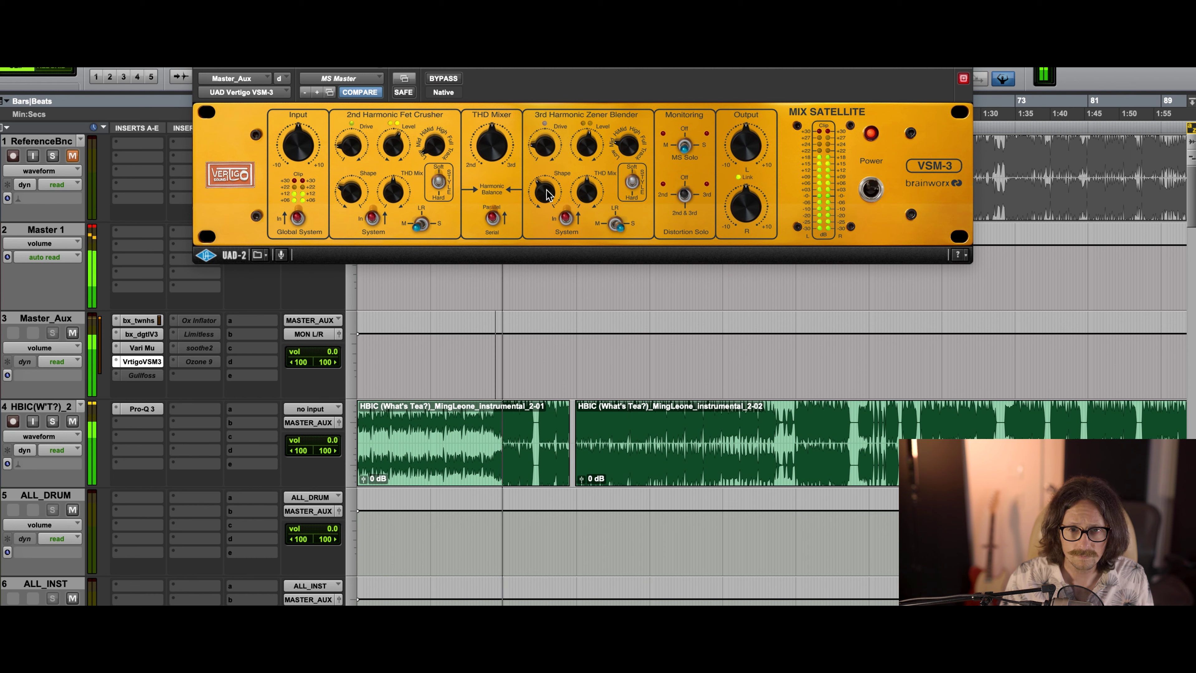
mouse_move(546, 194)
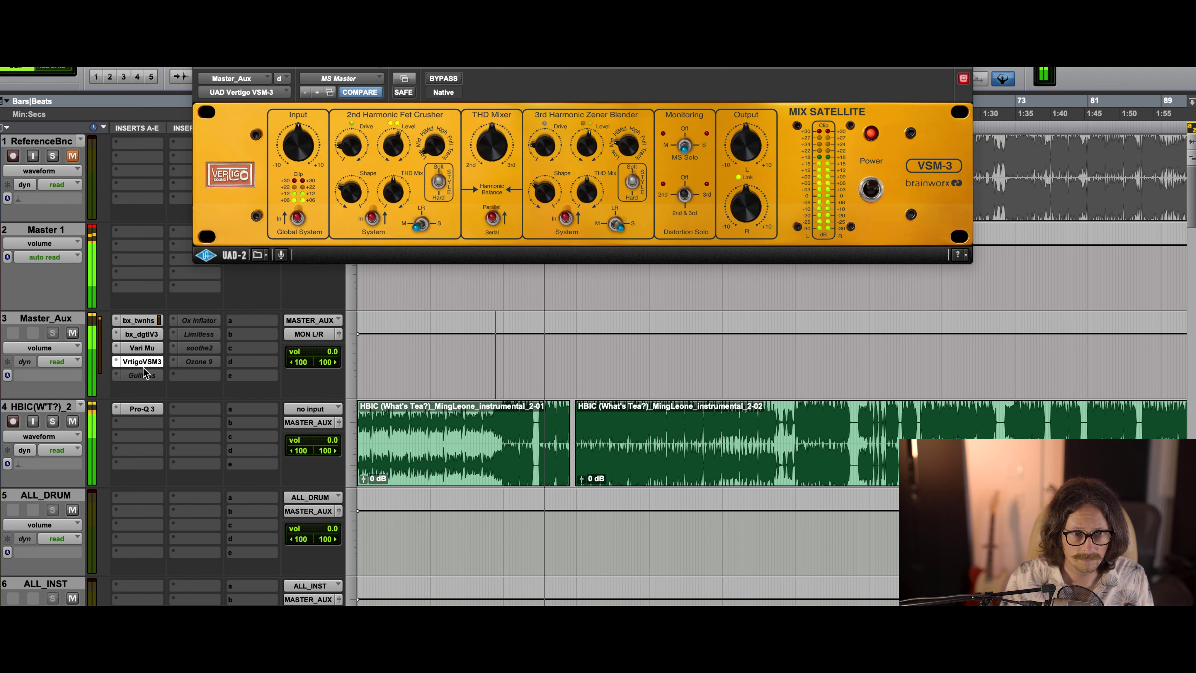
left_click_drag(590, 137, 589, 134)
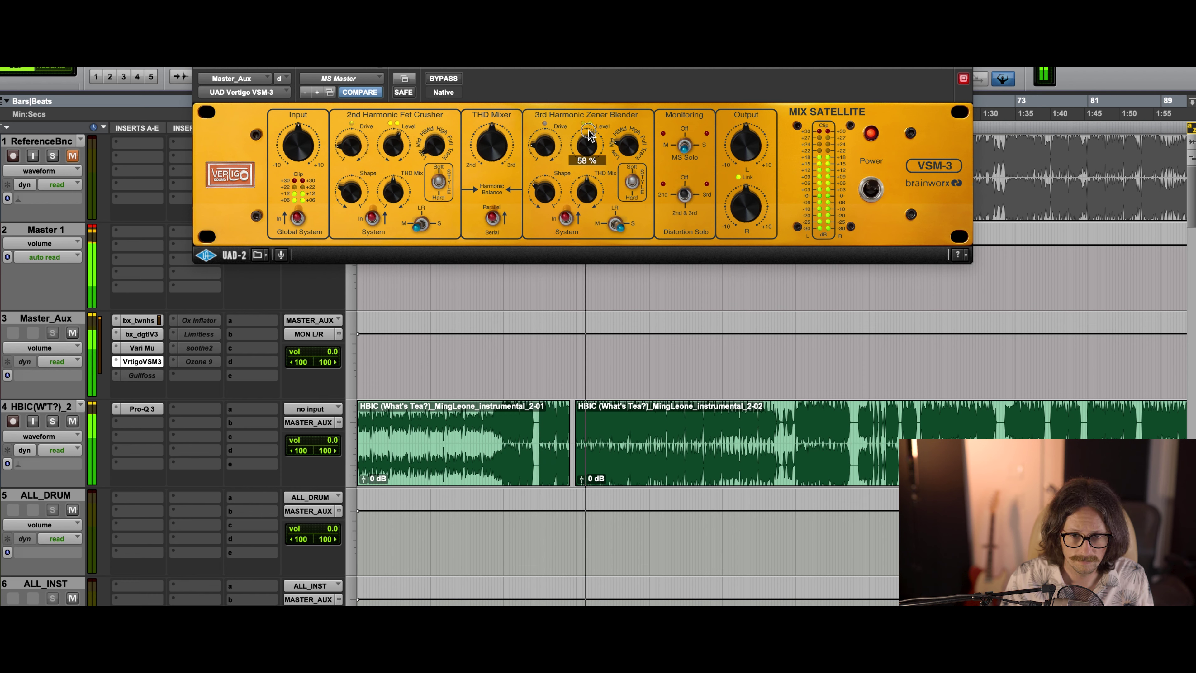
Step: Lower the VOX MIX volume to -1.5 dB and review its Pultec EQP-1A during playback
scroll(427, 436, "down", 10)
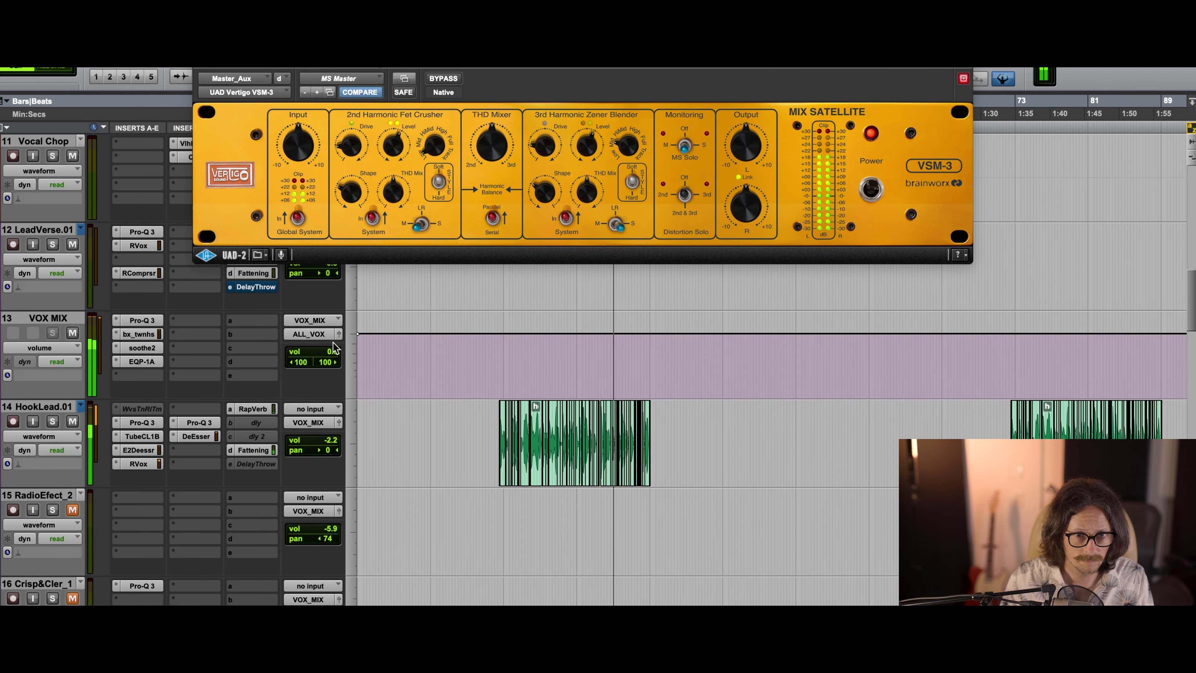
left_click_drag(332, 352, 333, 353)
key("space")
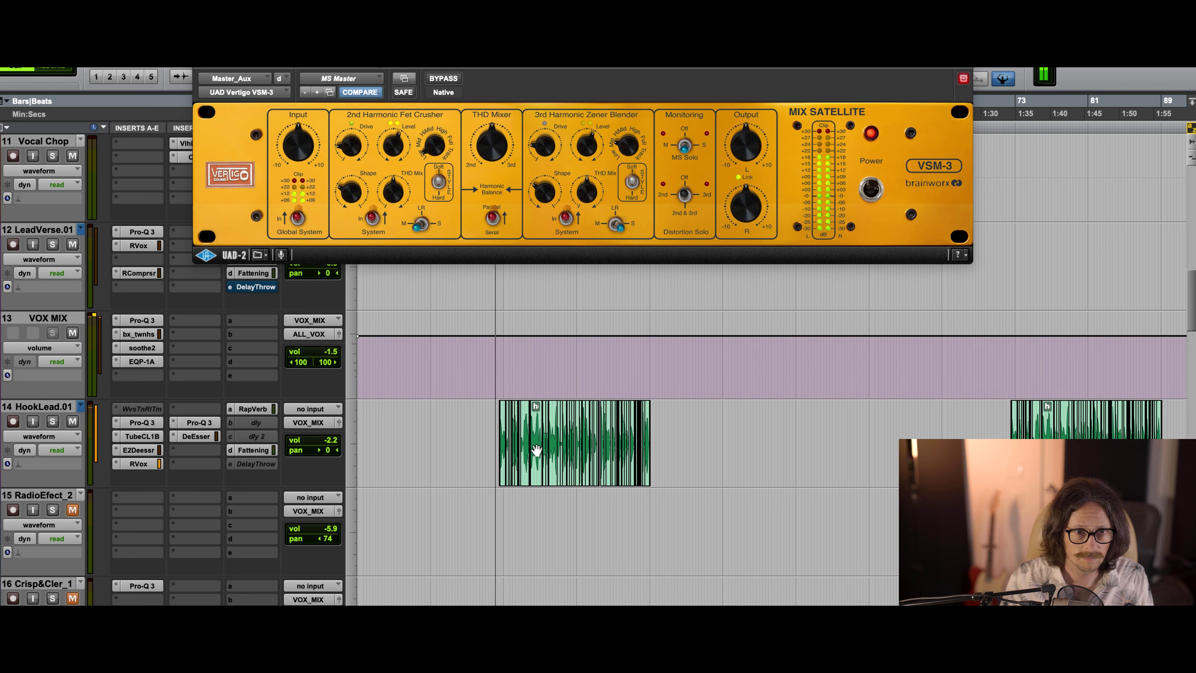
left_click(150, 362)
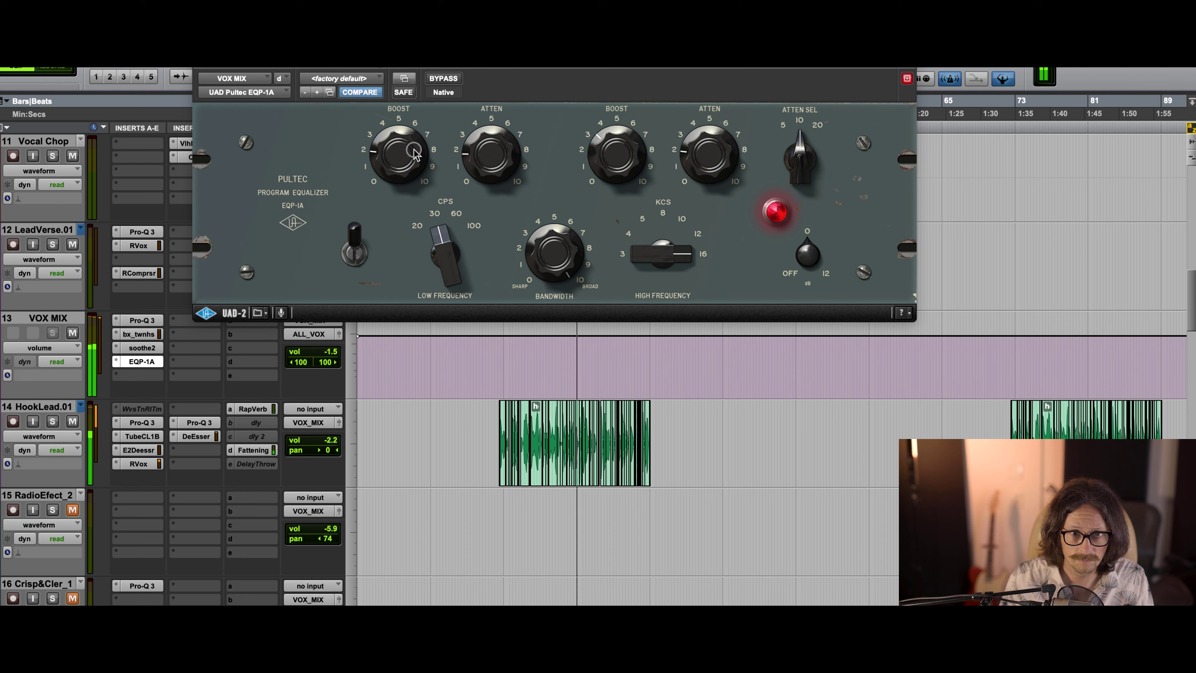
left_click(907, 78)
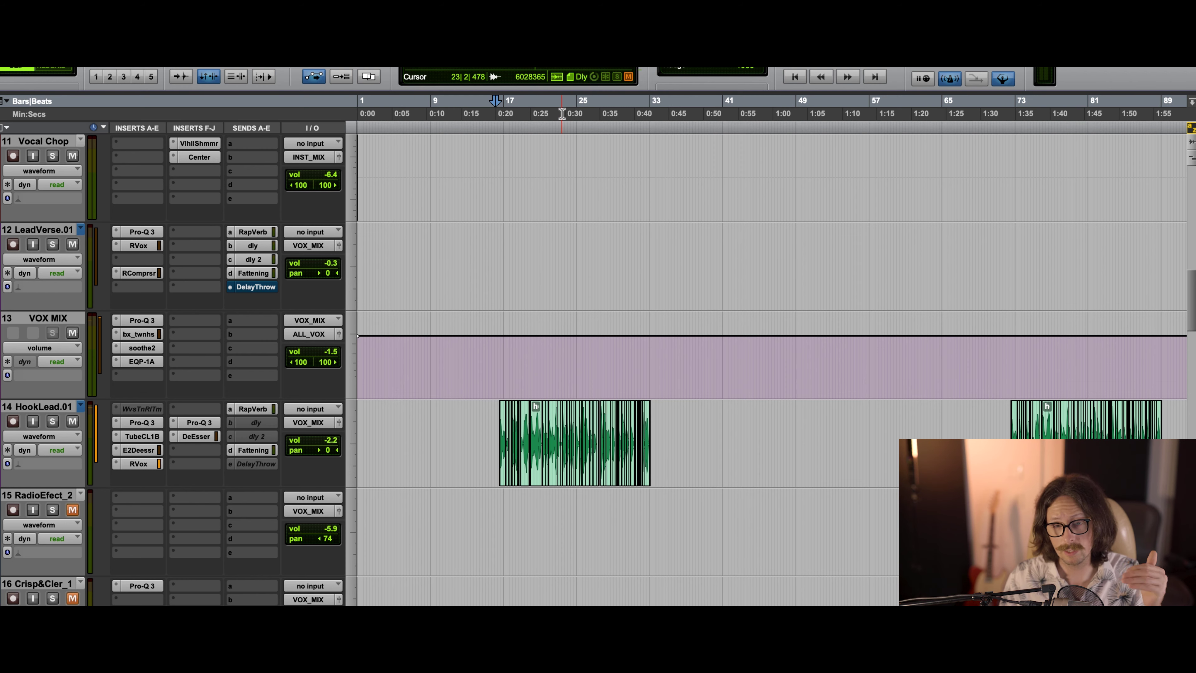
Step: Select the hook on the ReferenceBnc track, play it soloed, and return to the mix with the reference muted and unsoloed
scroll(603, 220, "up", 10)
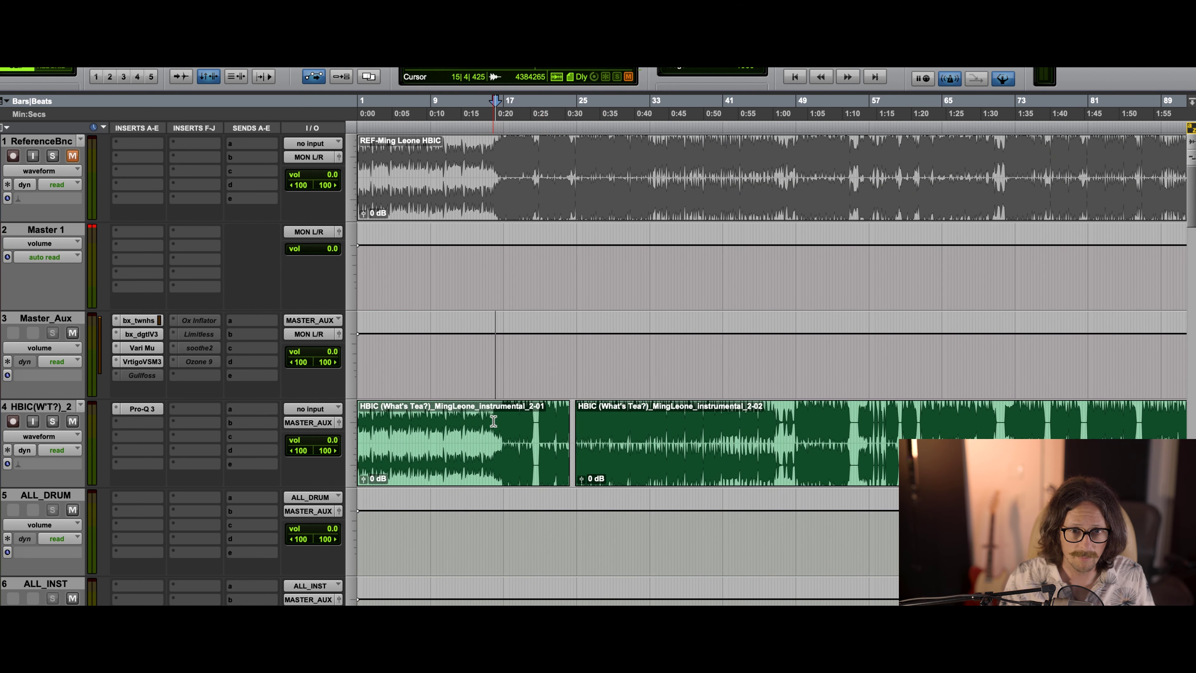
left_click_drag(494, 422, 595, 414)
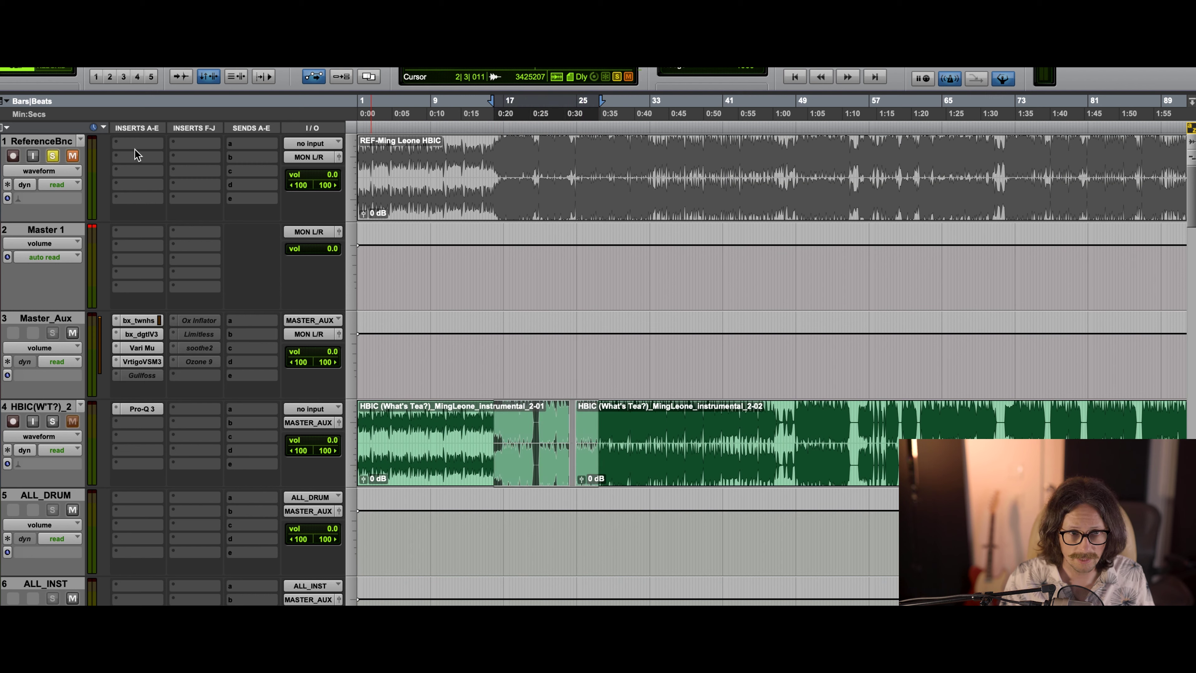
left_click(516, 182)
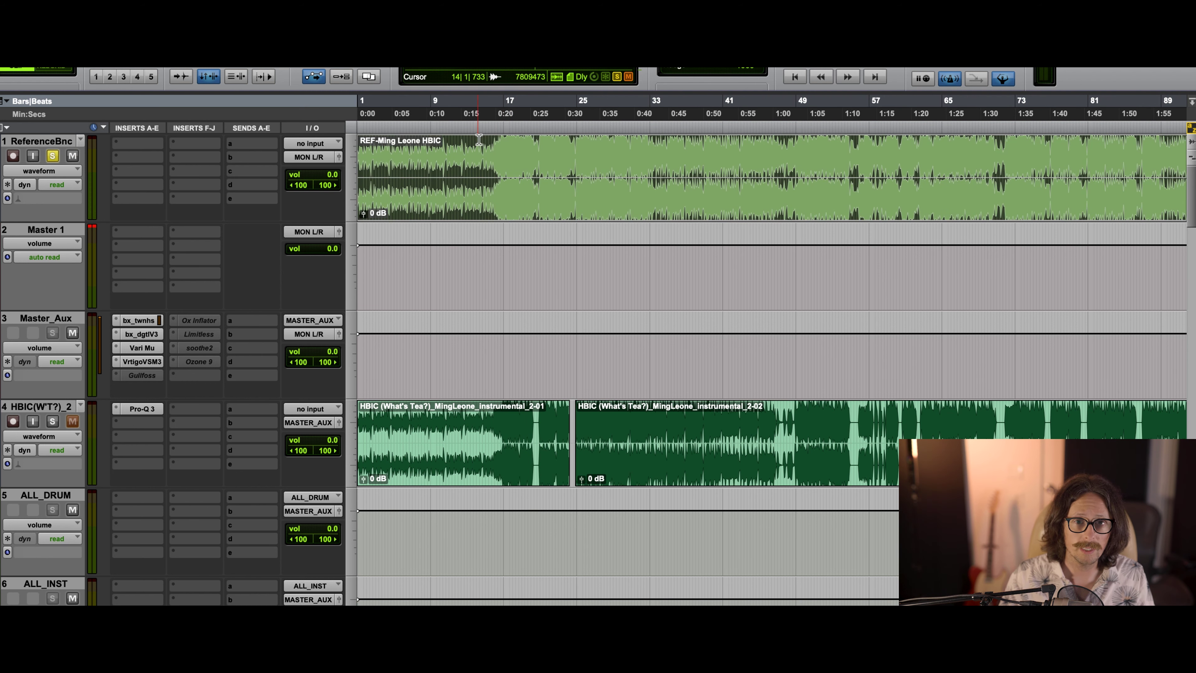
left_click_drag(494, 153, 646, 163)
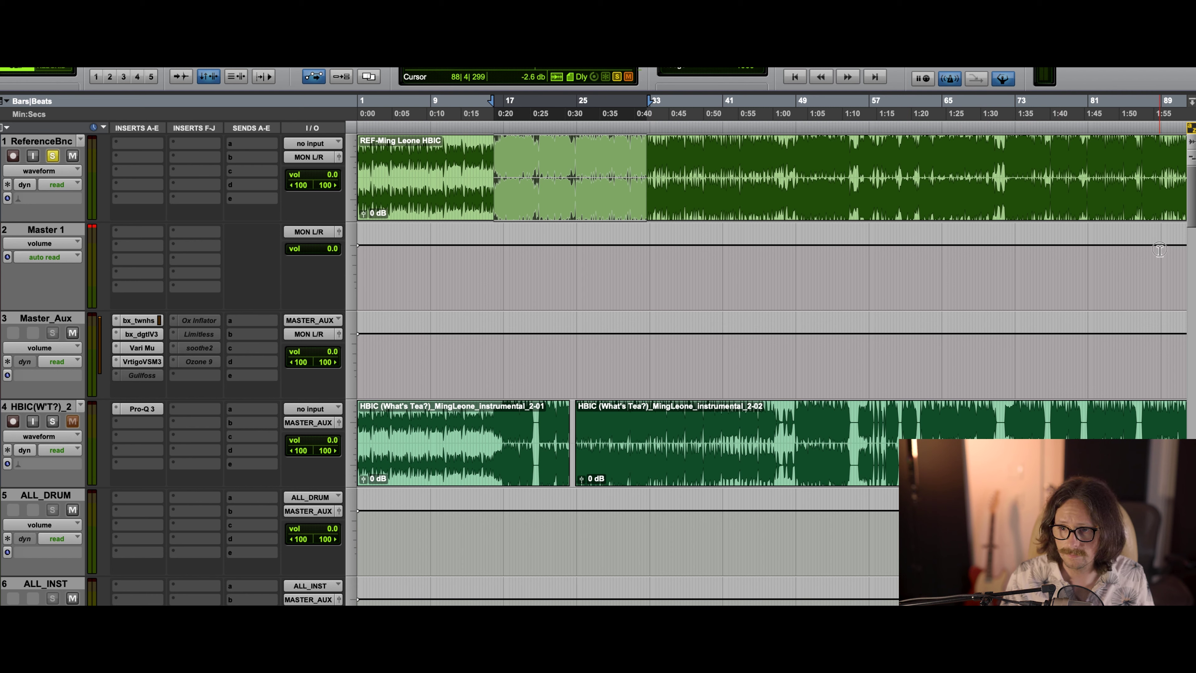
key("space")
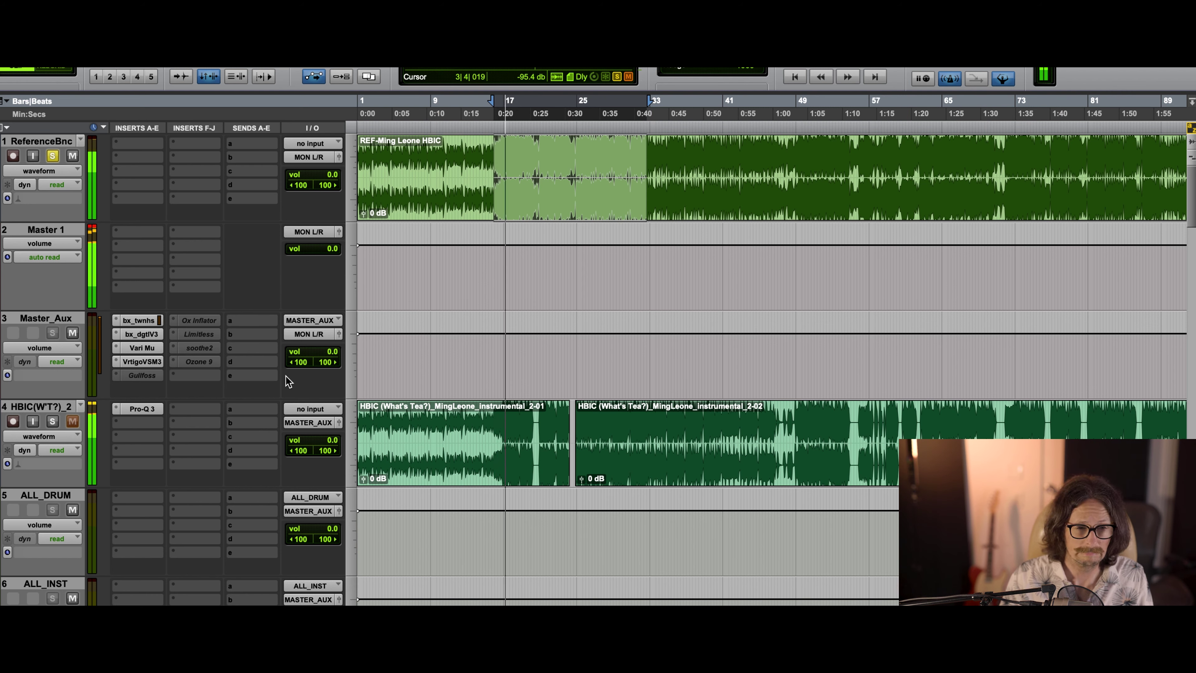
left_click(73, 156)
left_click(53, 156)
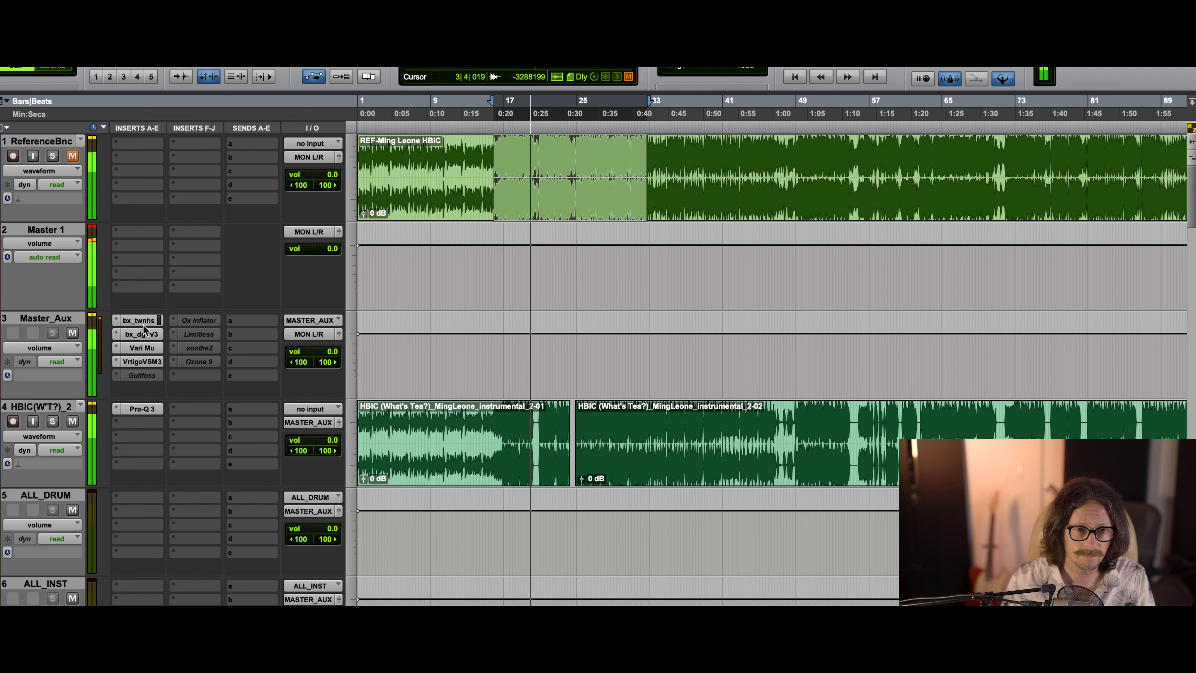
Step: Compare the mix with the Vari Mu and the bx_digital V3 on Master_Aux each bypassed and active
left_click(142, 349, "super")
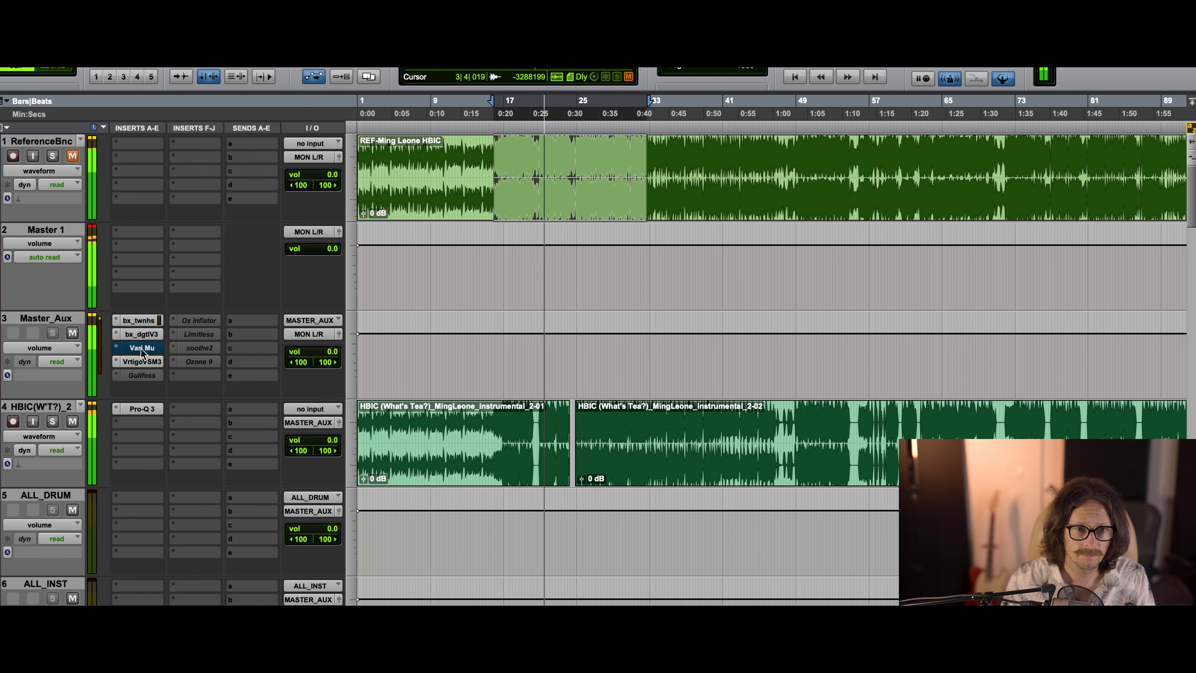
left_click(142, 348, "super")
left_click(141, 334, "super")
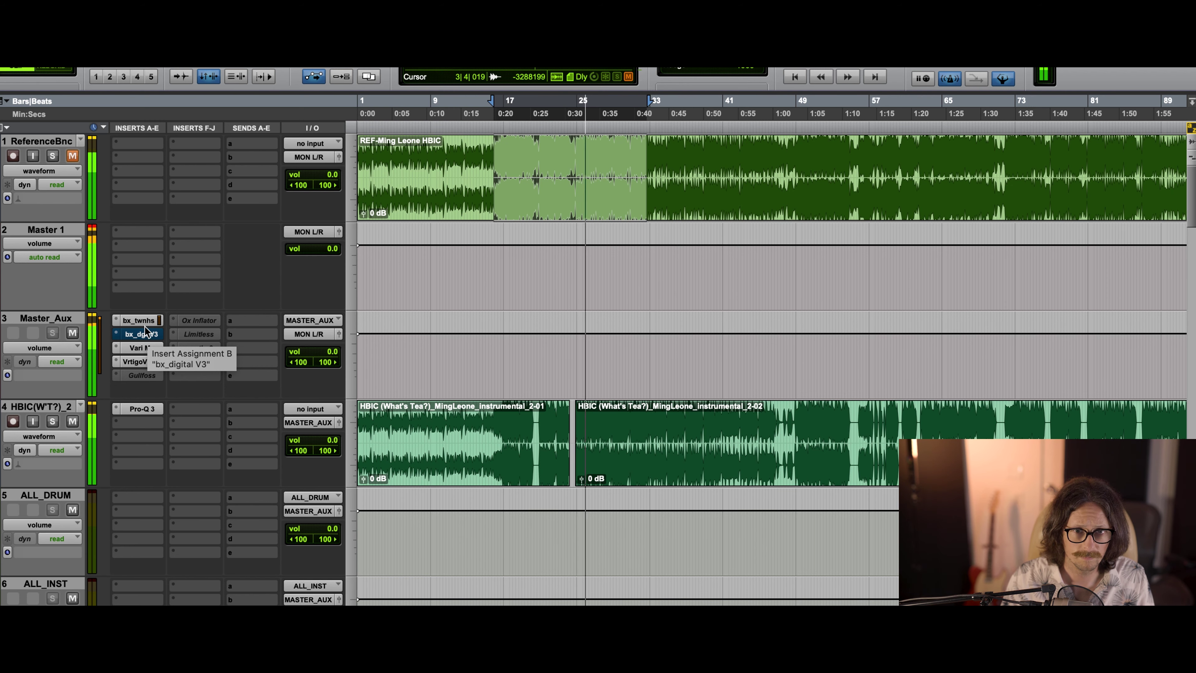
left_click(141, 335, "super")
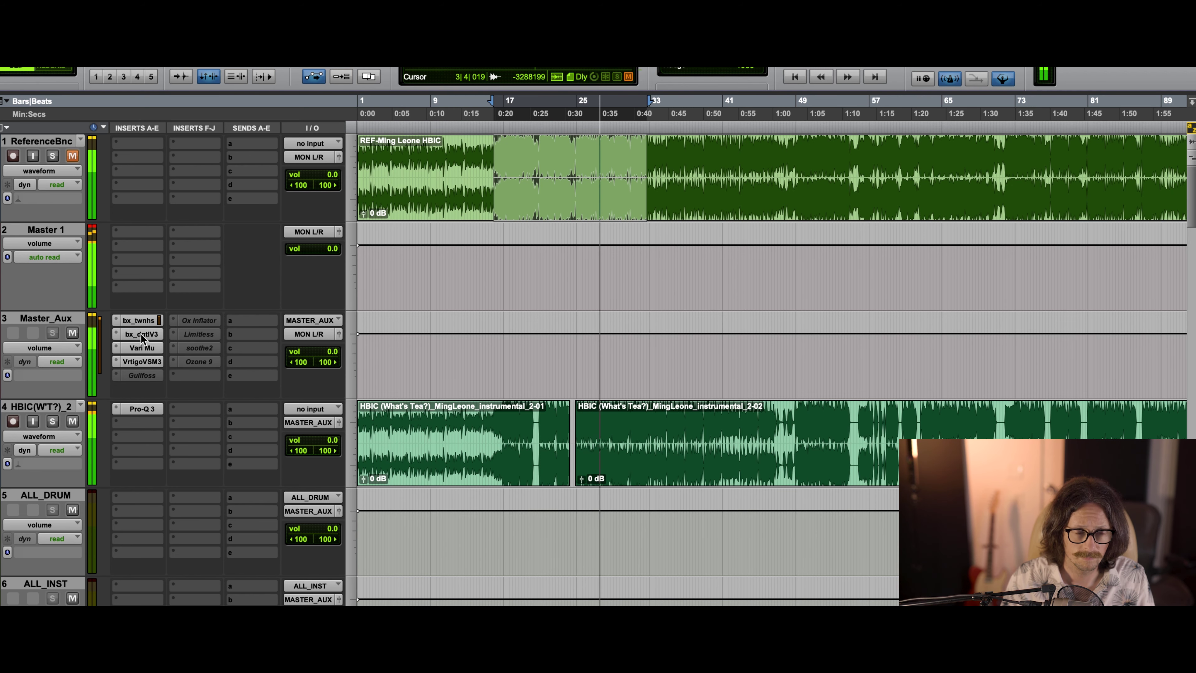
Step: Raise the bx_digital V3 stereo width on Master_Aux to 117 %, stop playback and close the plug-in
left_click(142, 335)
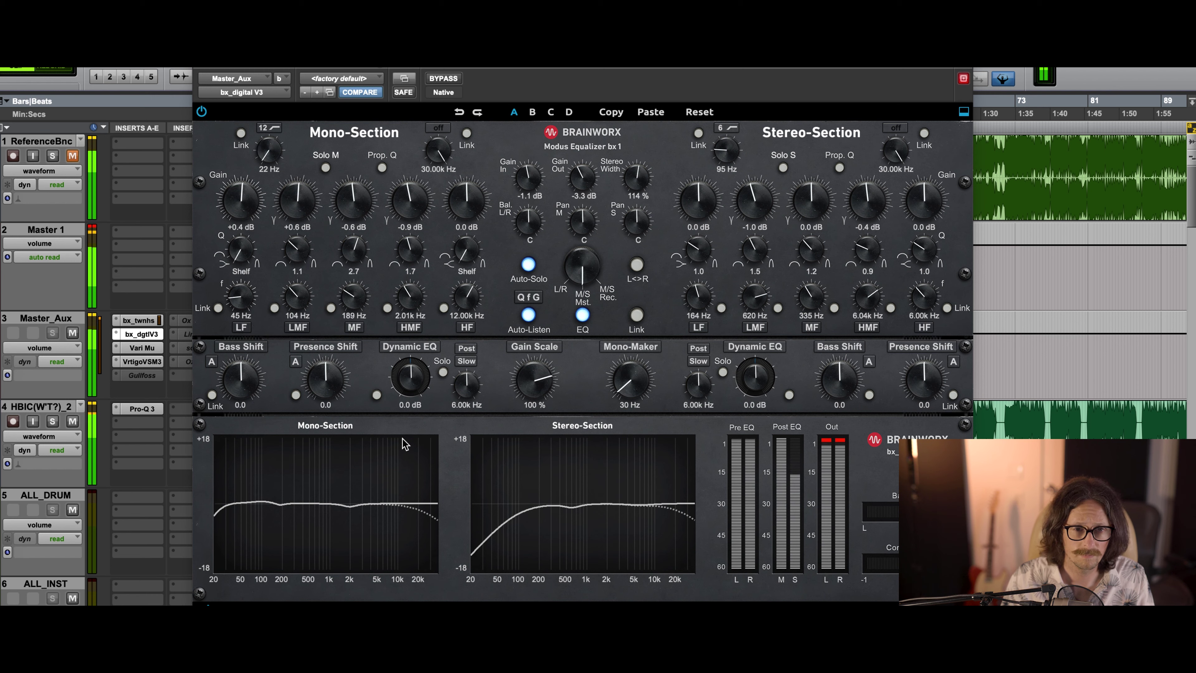
key("space")
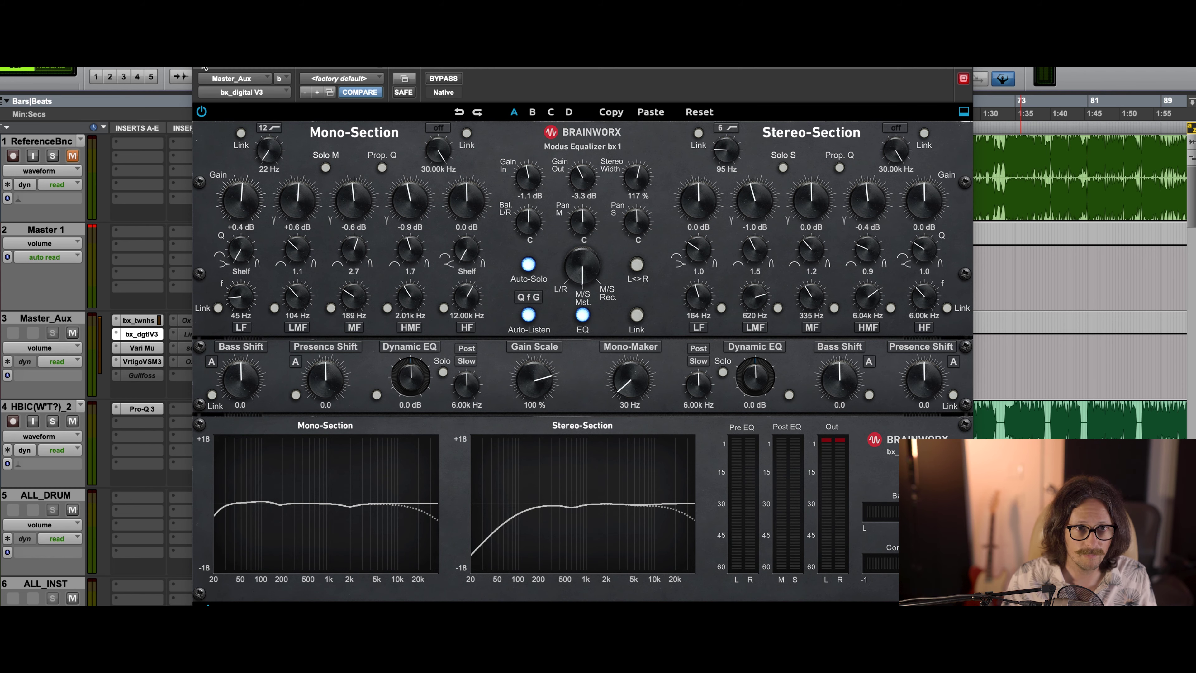
key("super+w")
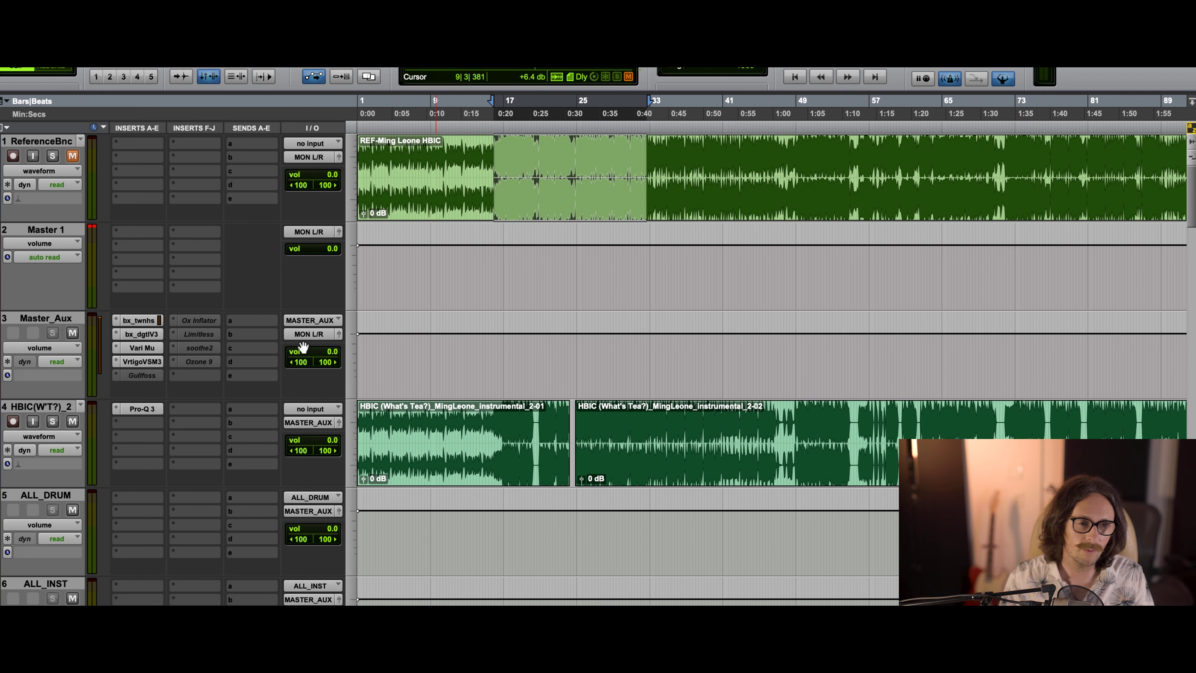
Step: Activate Gullfoss on Master_Aux and extend the lower limit of its processing range to a lower frequency
left_click(141, 375)
scroll(424, 138, "down", 6)
scroll(504, 137, "down", 5)
scroll(785, 136, "down", 6)
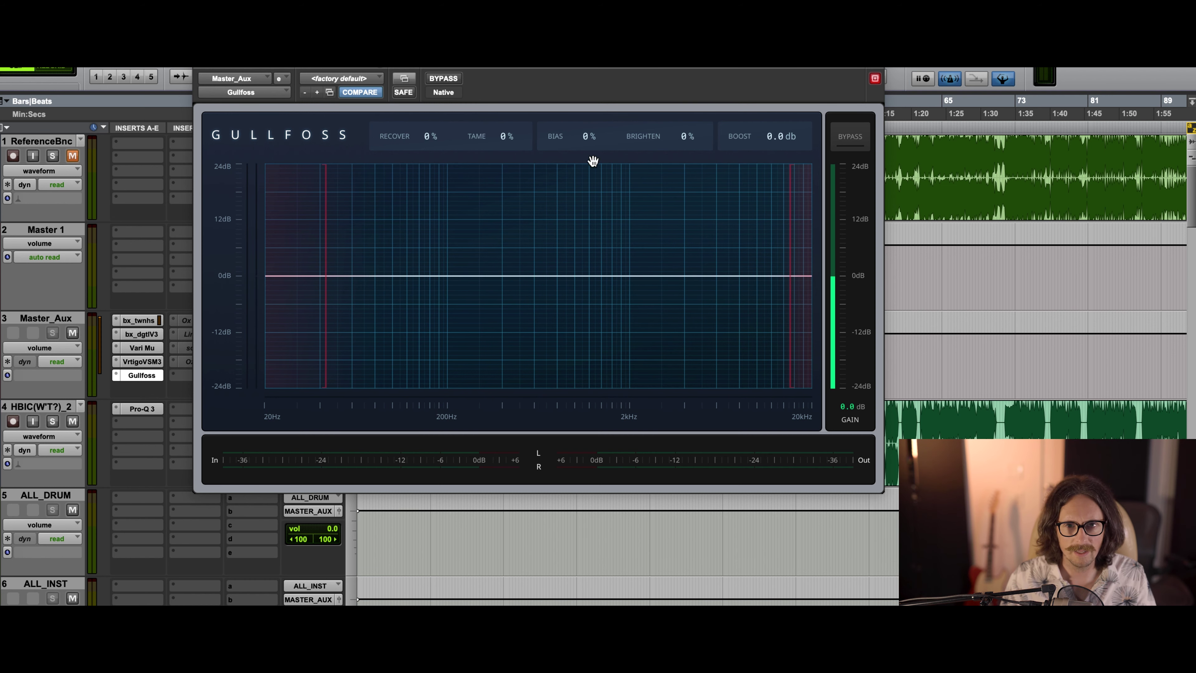
left_click_drag(332, 268, 312, 291)
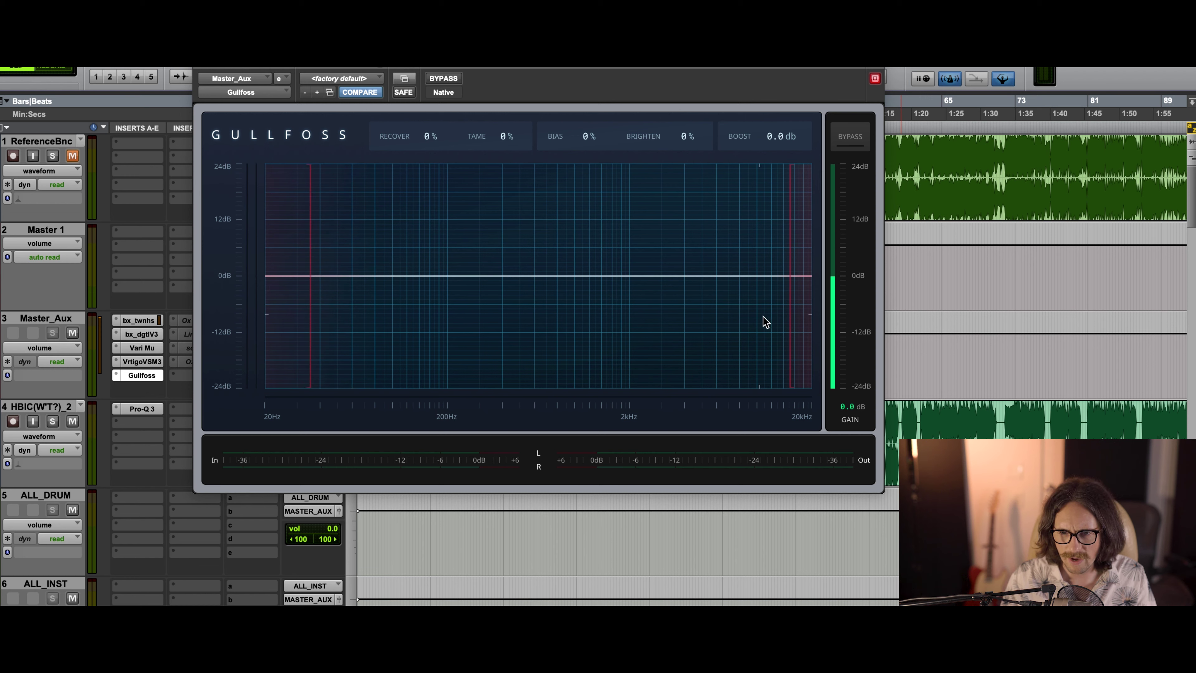
Step: Play the mix, nudge up the upper limit of Gullfoss's processing range, and set Tame to 36 % and Recover to 60 %
left_click_drag(792, 312, 794, 307)
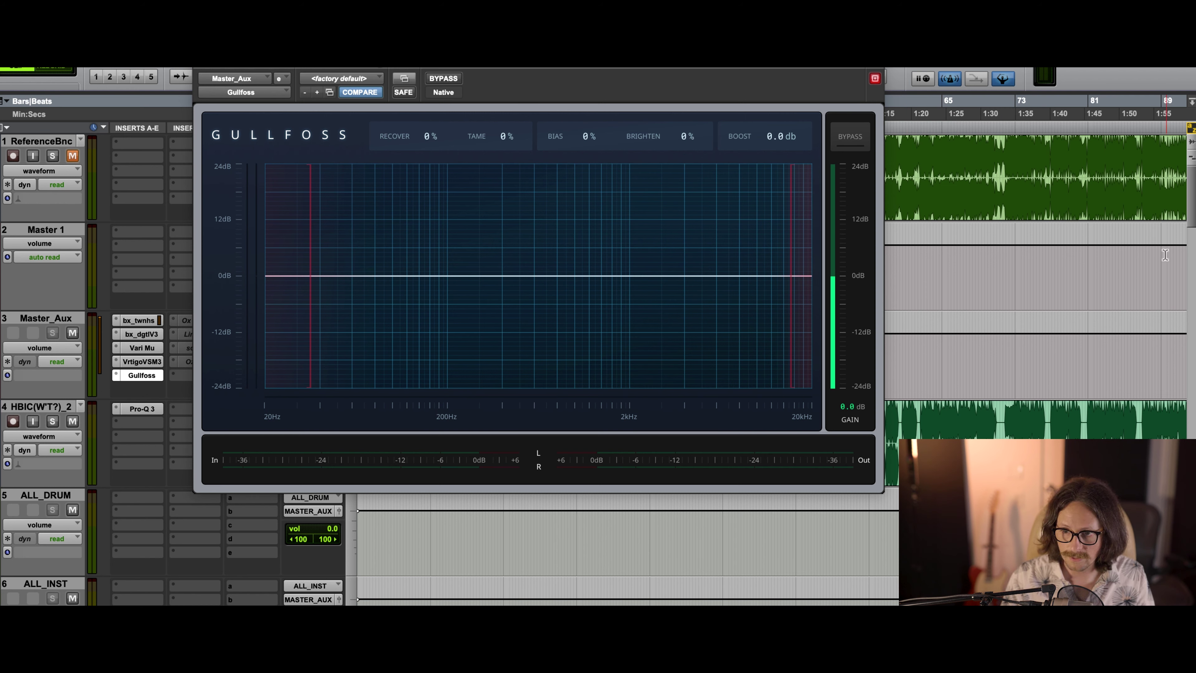
key("space")
left_click_drag(502, 134, 511, 138)
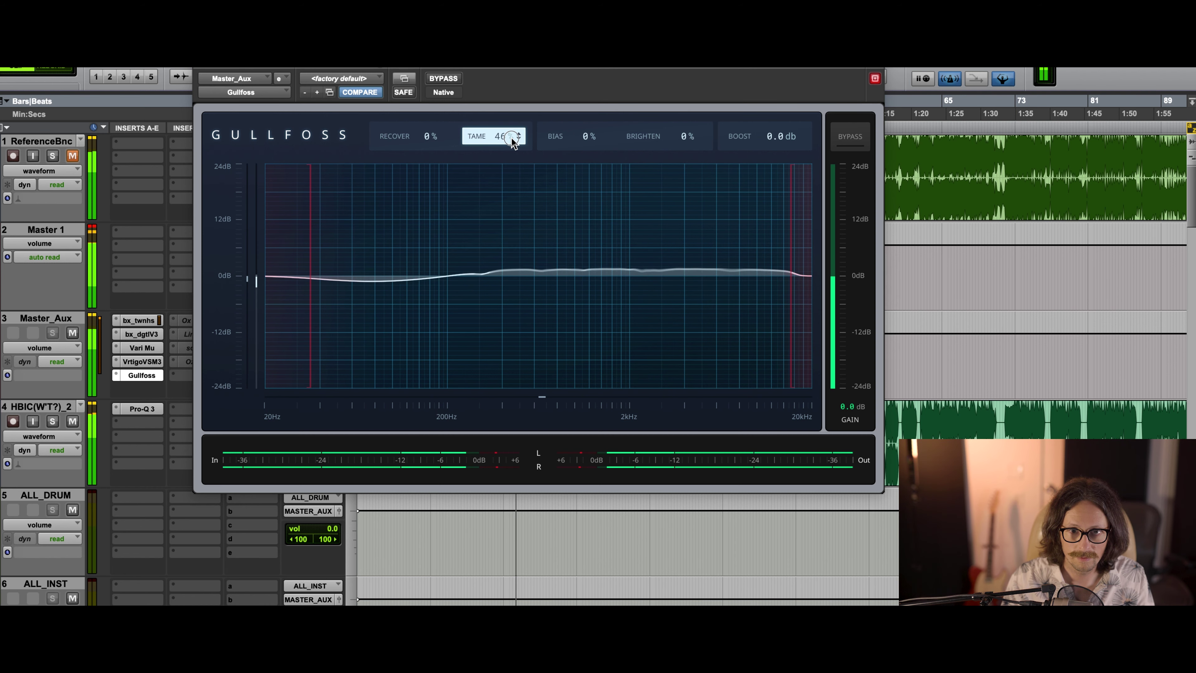
scroll(511, 137, "down", 9)
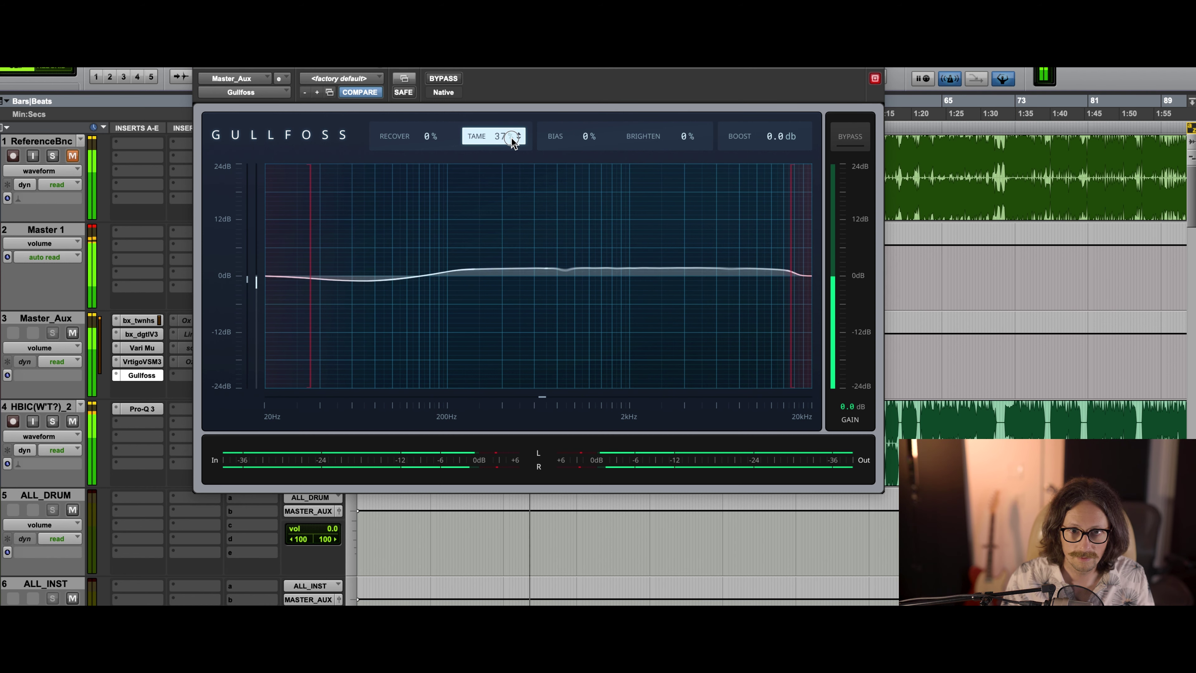
scroll(511, 138, "down", 1)
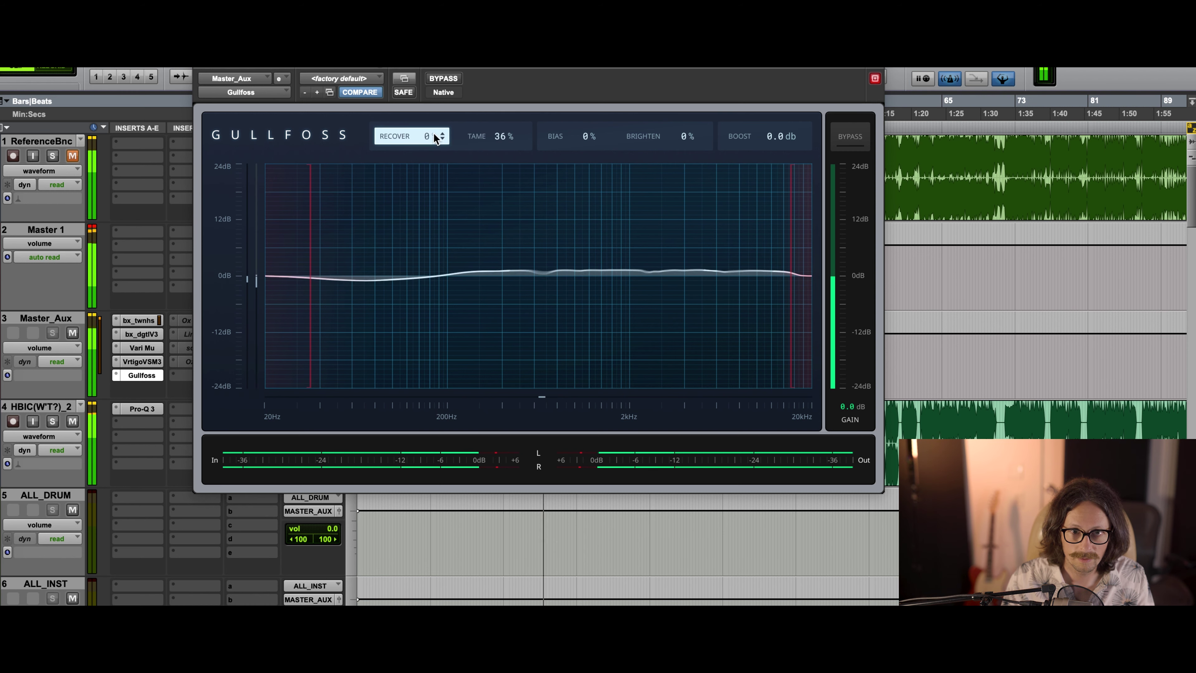
scroll(431, 134, "up", 8)
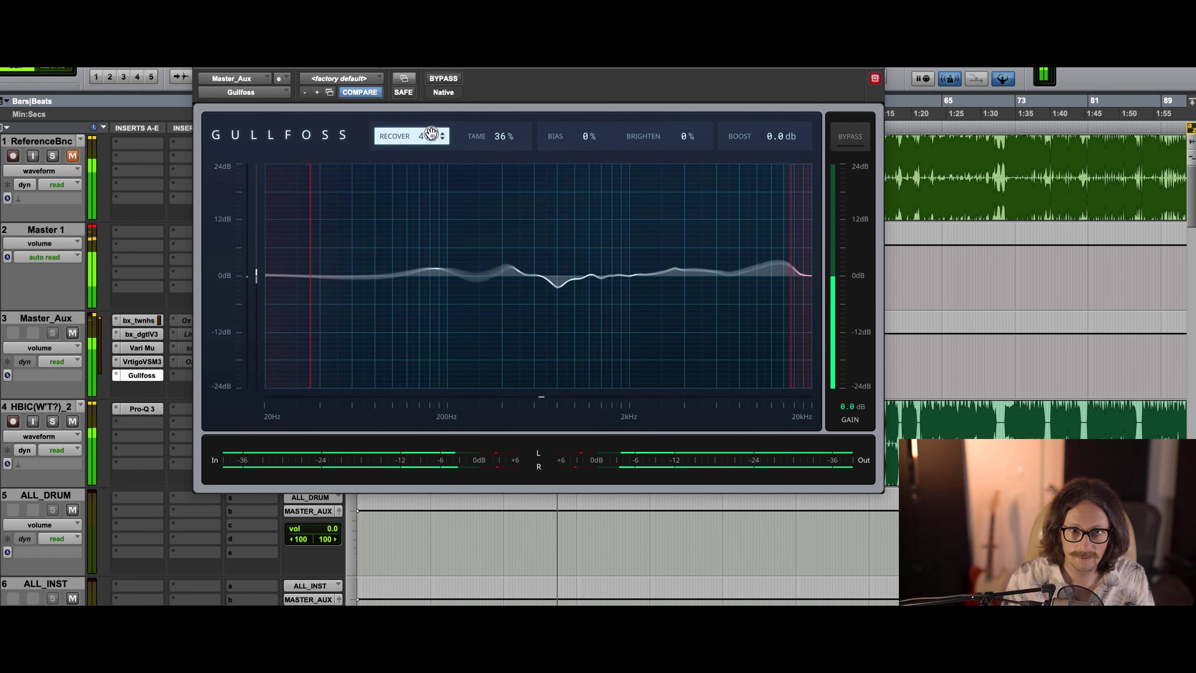
scroll(431, 134, "up", 8)
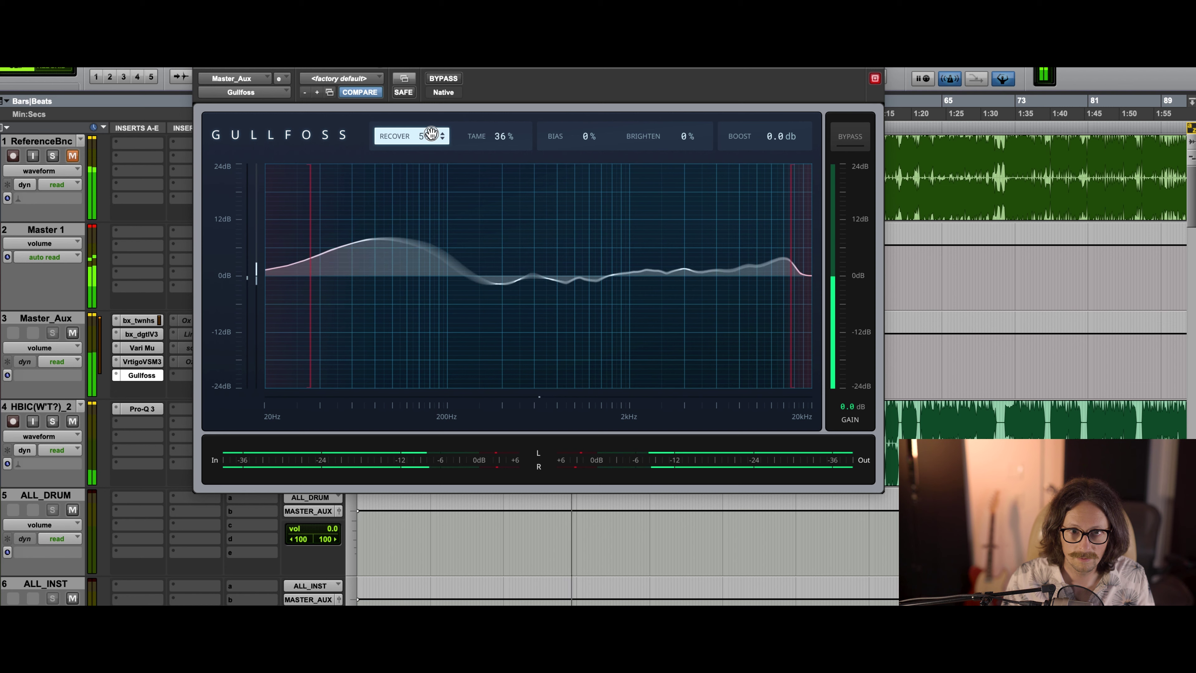
scroll(431, 134, "up", 4)
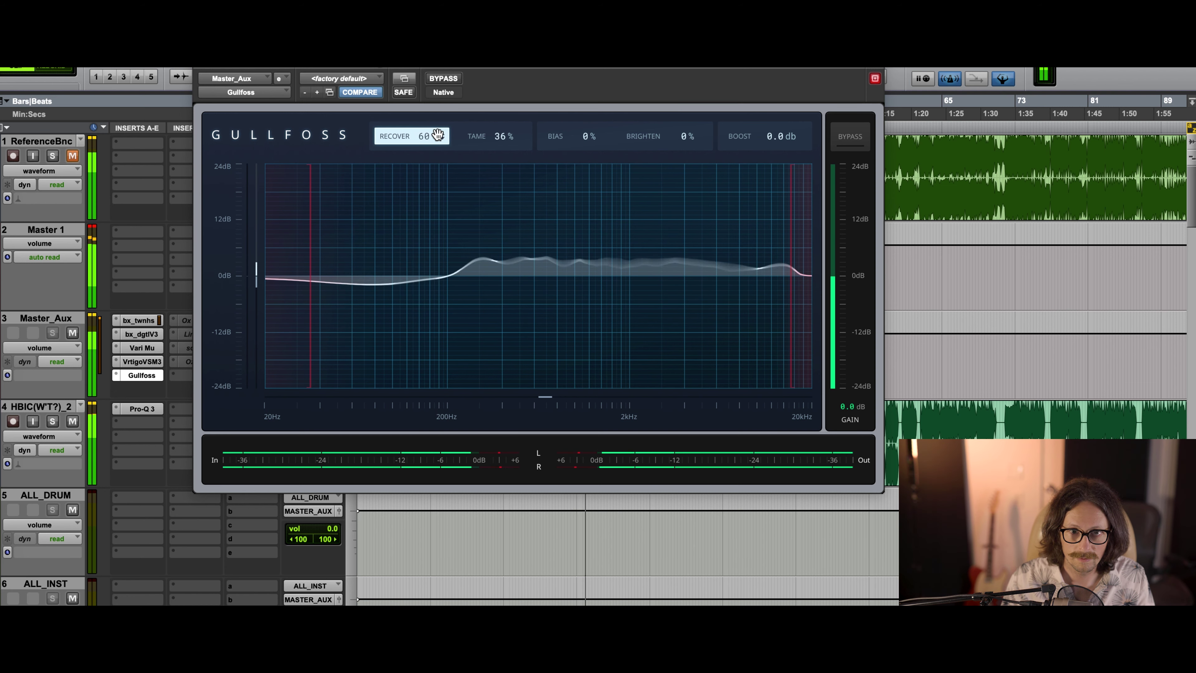
Step: Set Gullfoss's Boost to 1.2 dB and shift both limits of its processing range to slightly higher frequencies
mouse_move(310, 246)
left_click_drag(311, 247, 322, 237)
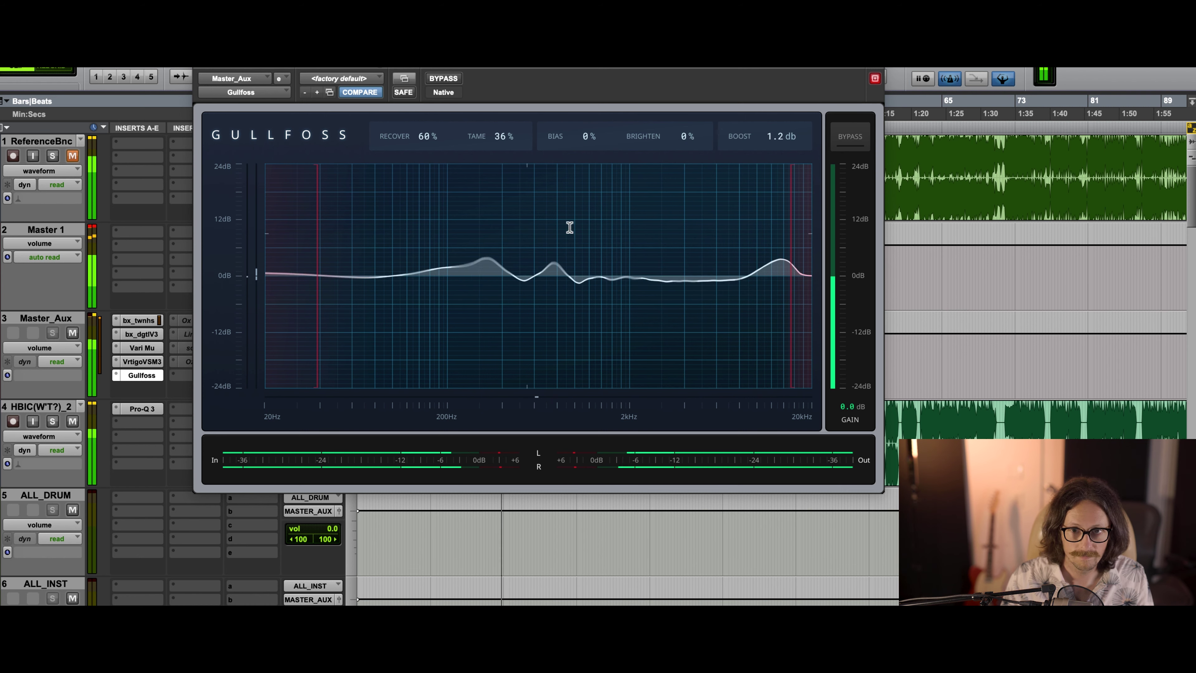
left_click_drag(793, 216, 795, 194)
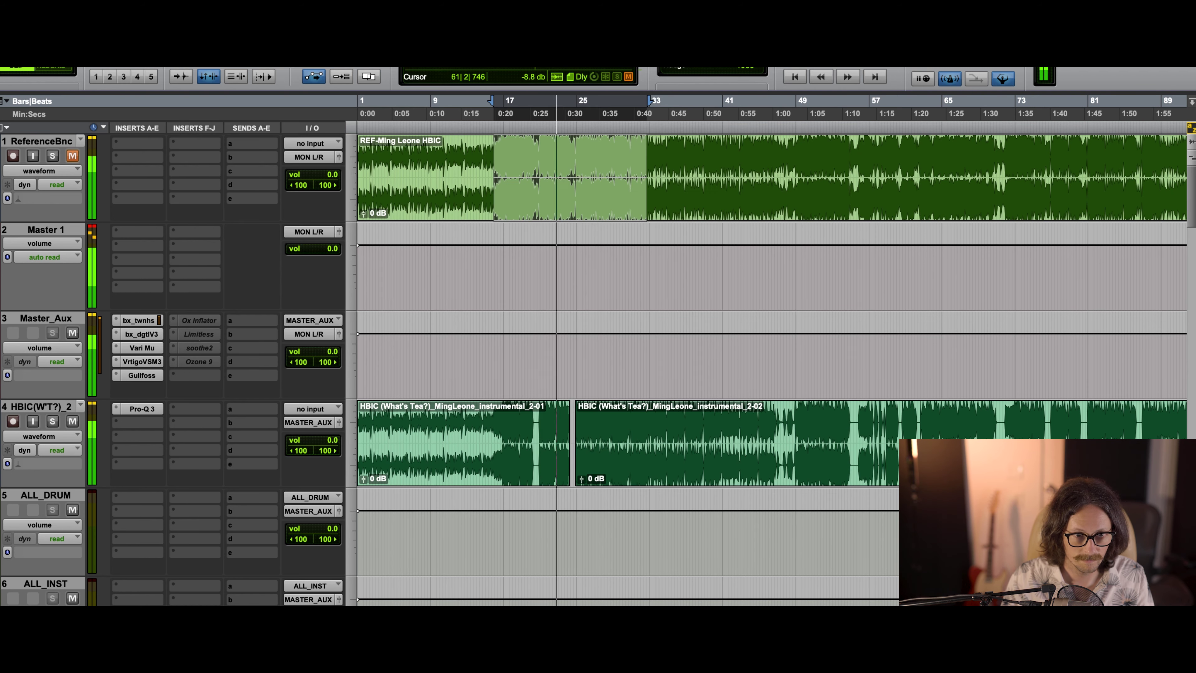
Step: Compare the mix with the Vari Mu and Vertigo VSM3 on Master_Aux bypassed, keep the Vertigo active and remove the Vari Mu
left_click(875, 78)
left_click(131, 361)
left_click(117, 348, "super")
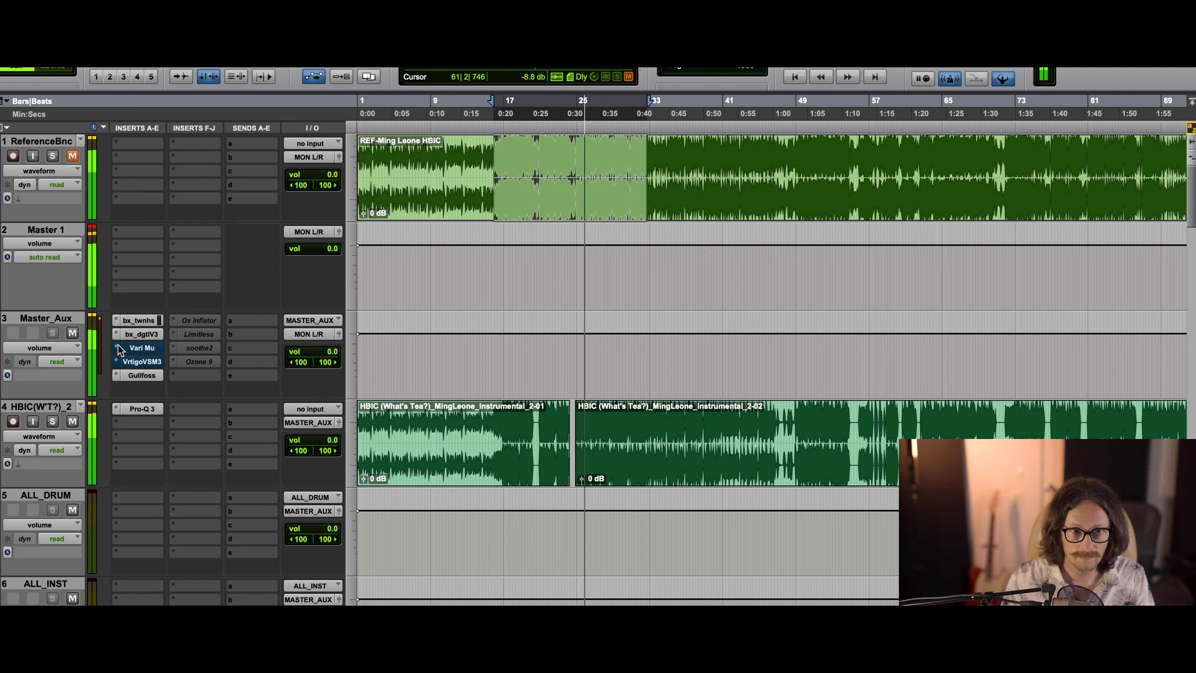
left_click(142, 348)
left_click(182, 259)
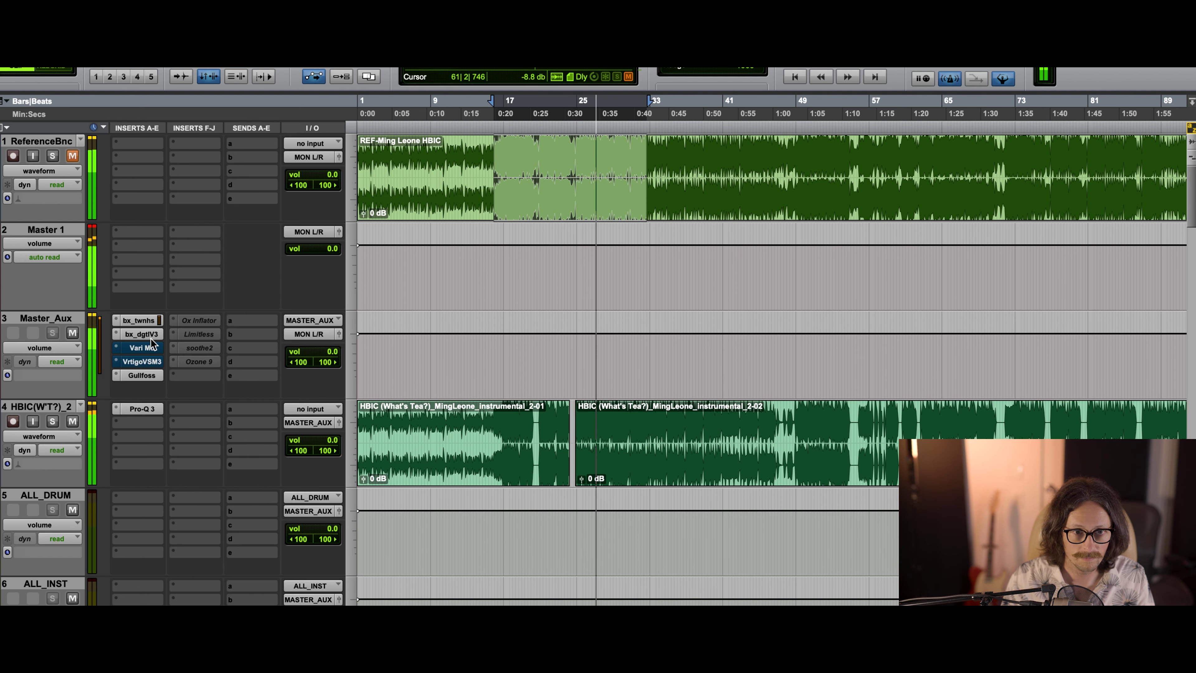
left_click(141, 362, "super")
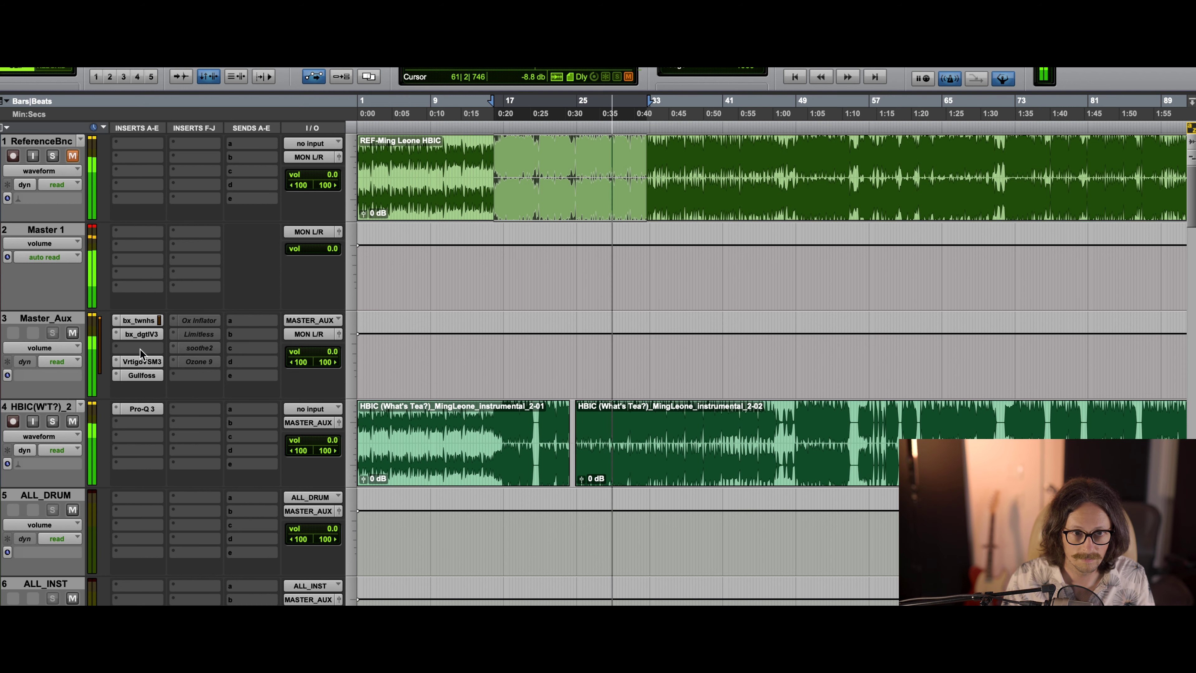
Step: Try the sidechain filter on Master_Aux's bx_townhouse compressor, raise the compressor's threshold and close the plug-in
left_click(139, 321)
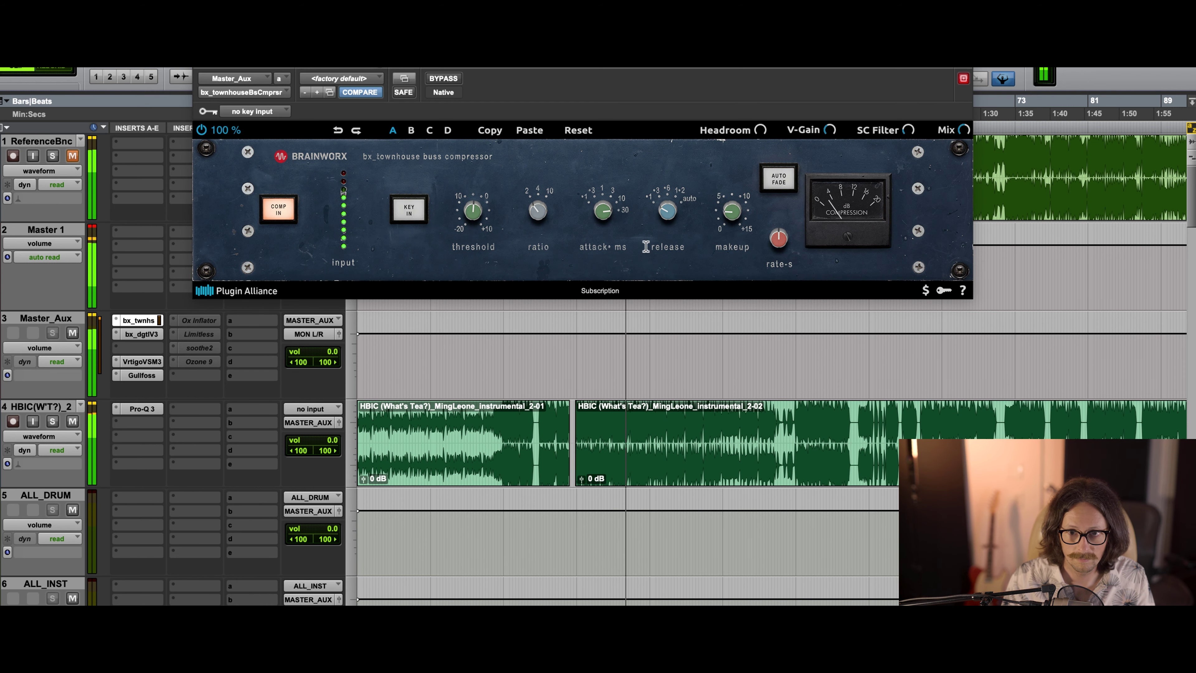
mouse_move(476, 219)
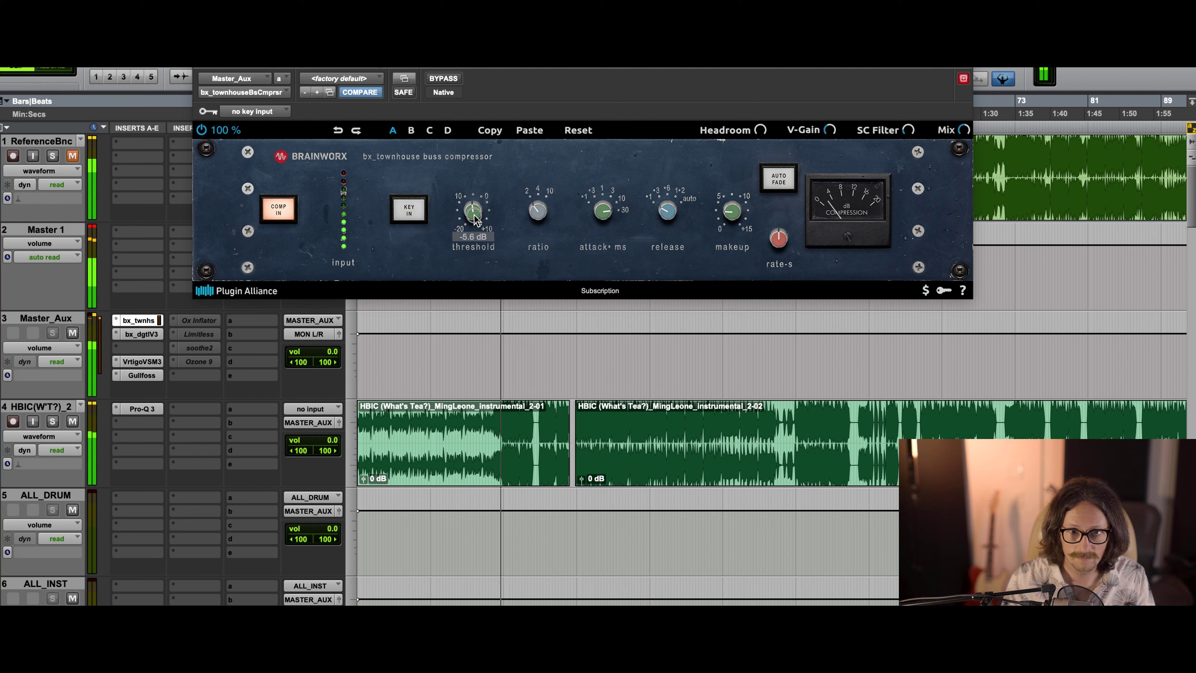
mouse_move(920, 265)
left_click_drag(908, 128, 910, 107)
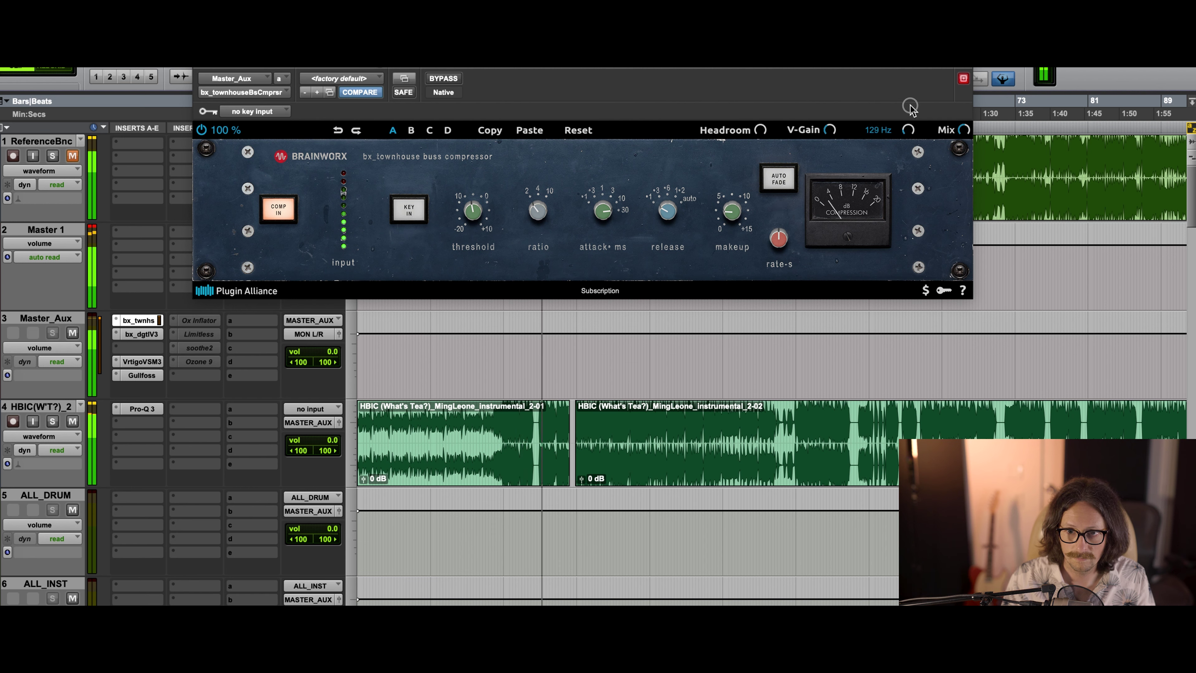
left_click_drag(910, 109, 906, 138)
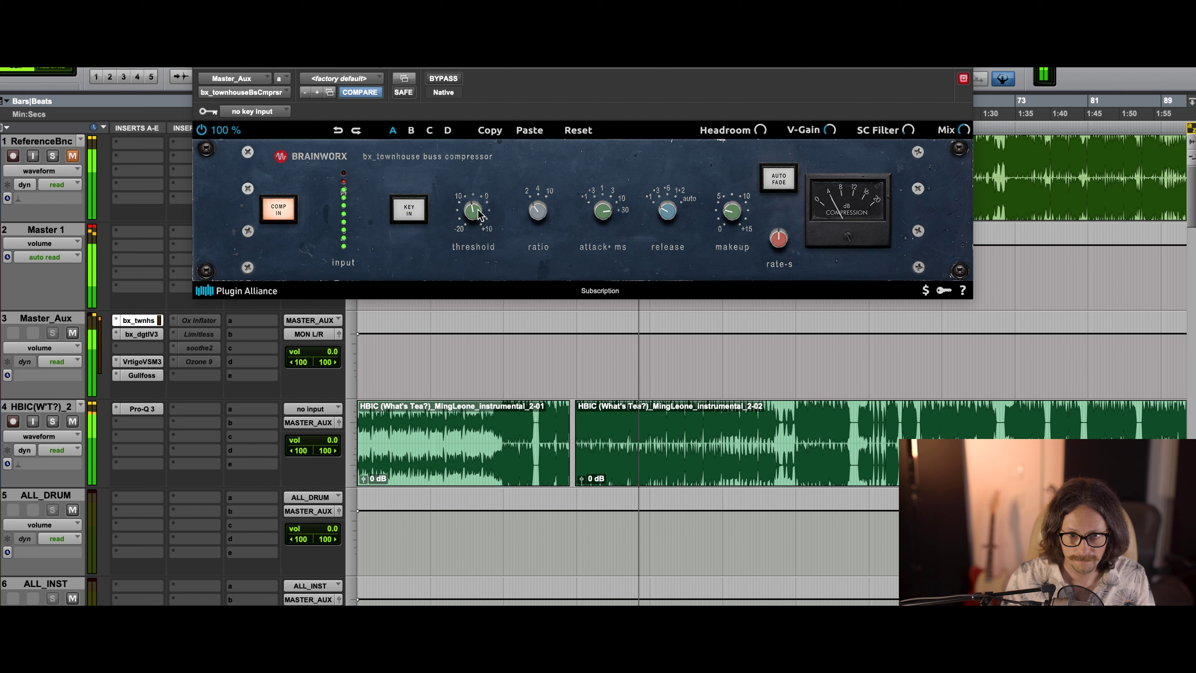
left_click_drag(477, 212, 477, 211)
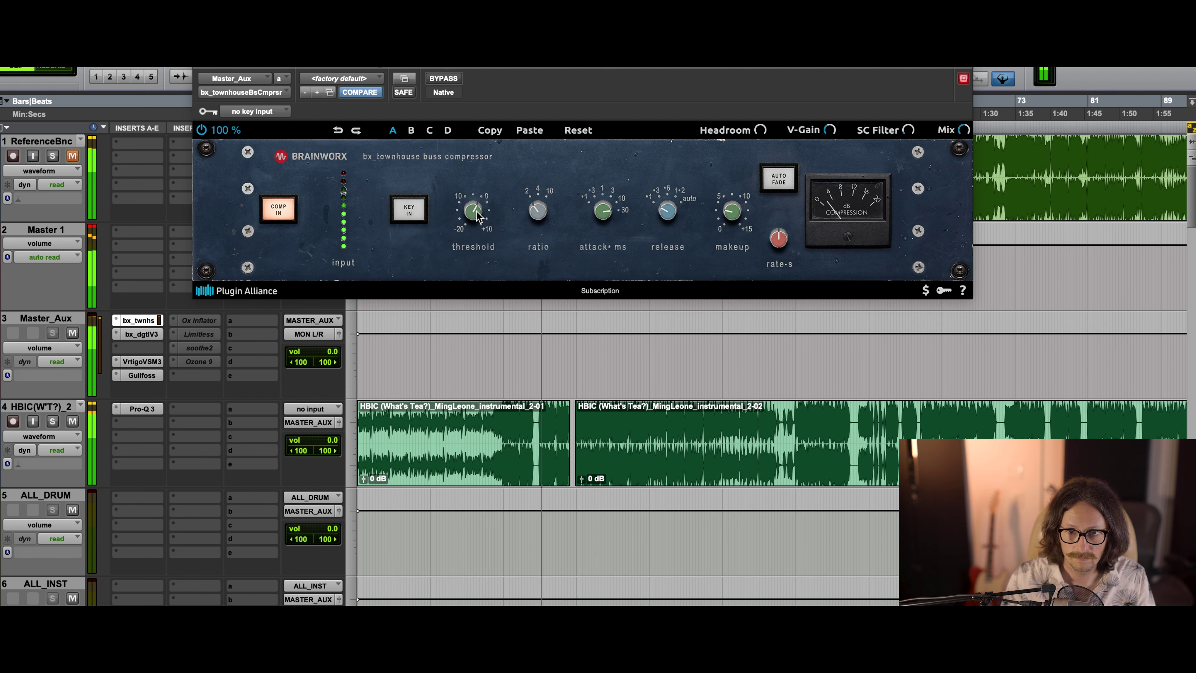
mouse_move(732, 215)
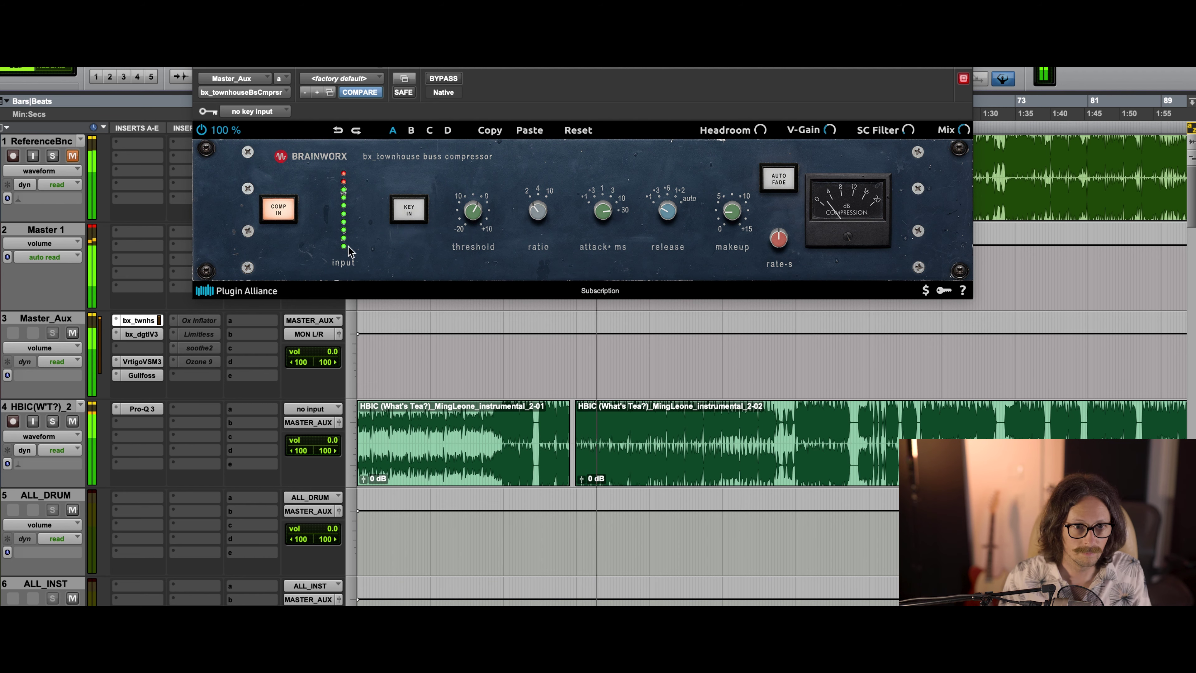
key("super+w")
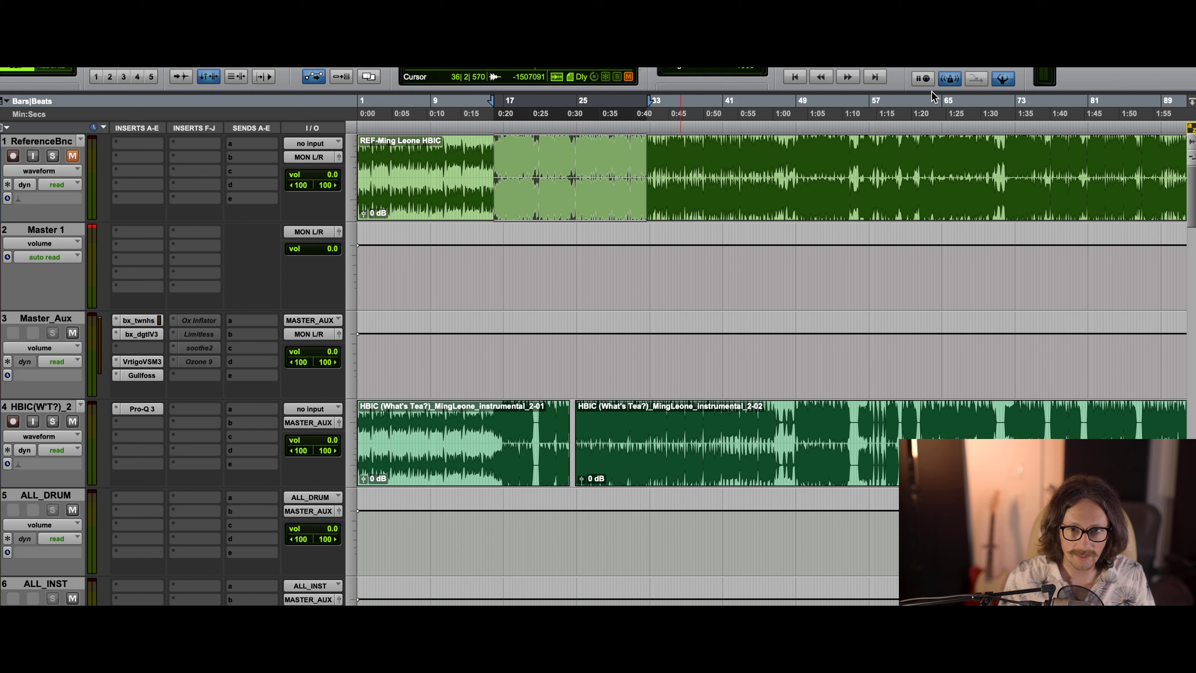
Step: Extend the lower limit of Gullfoss's processing range on Master_Aux down to about 35 Hz and close the plug-in
left_click(142, 375)
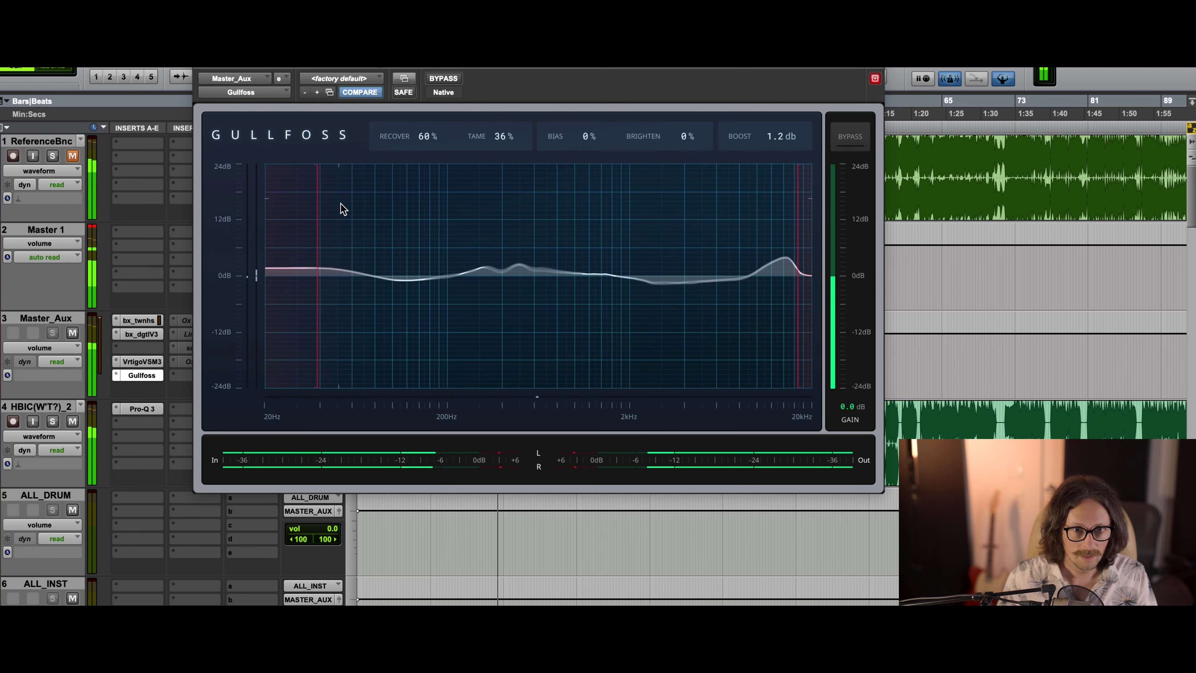
left_click_drag(320, 269, 310, 281)
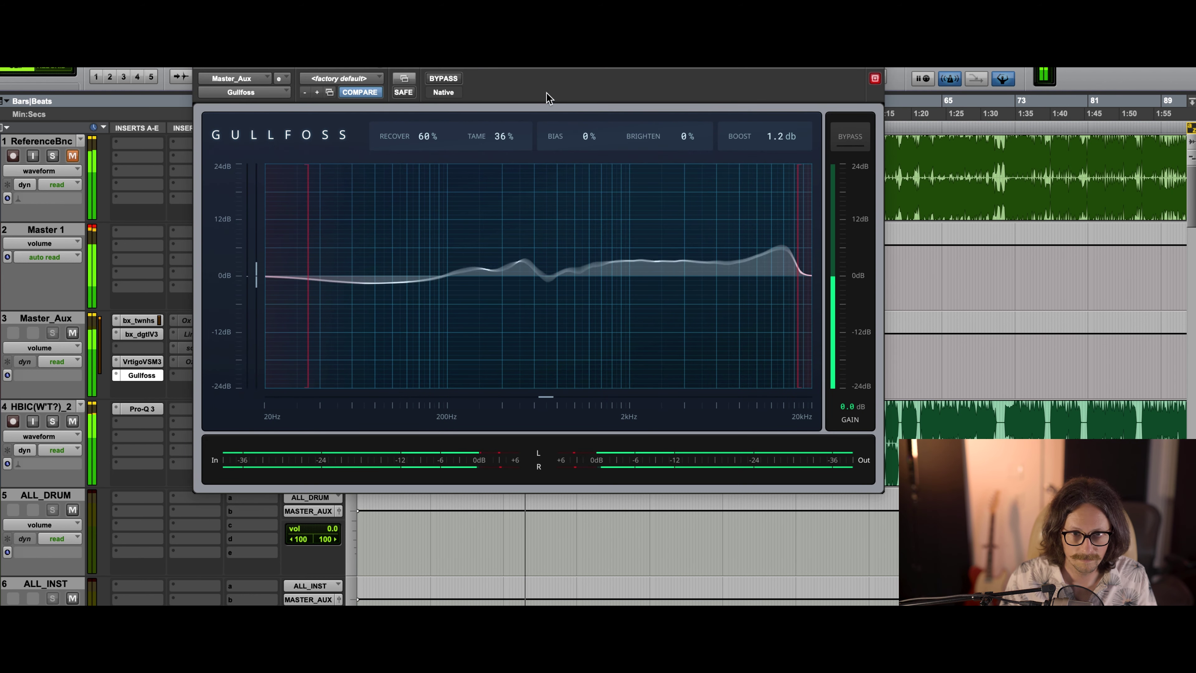
left_click_drag(552, 54, 389, 160)
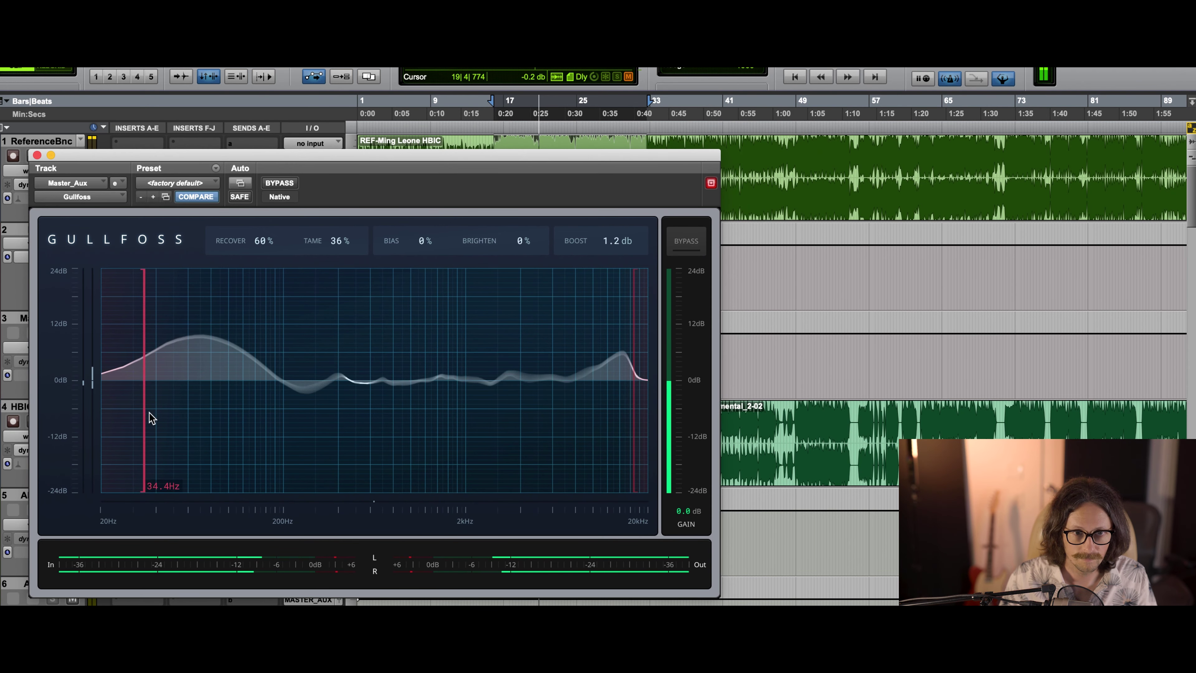
left_click_drag(146, 414, 151, 410)
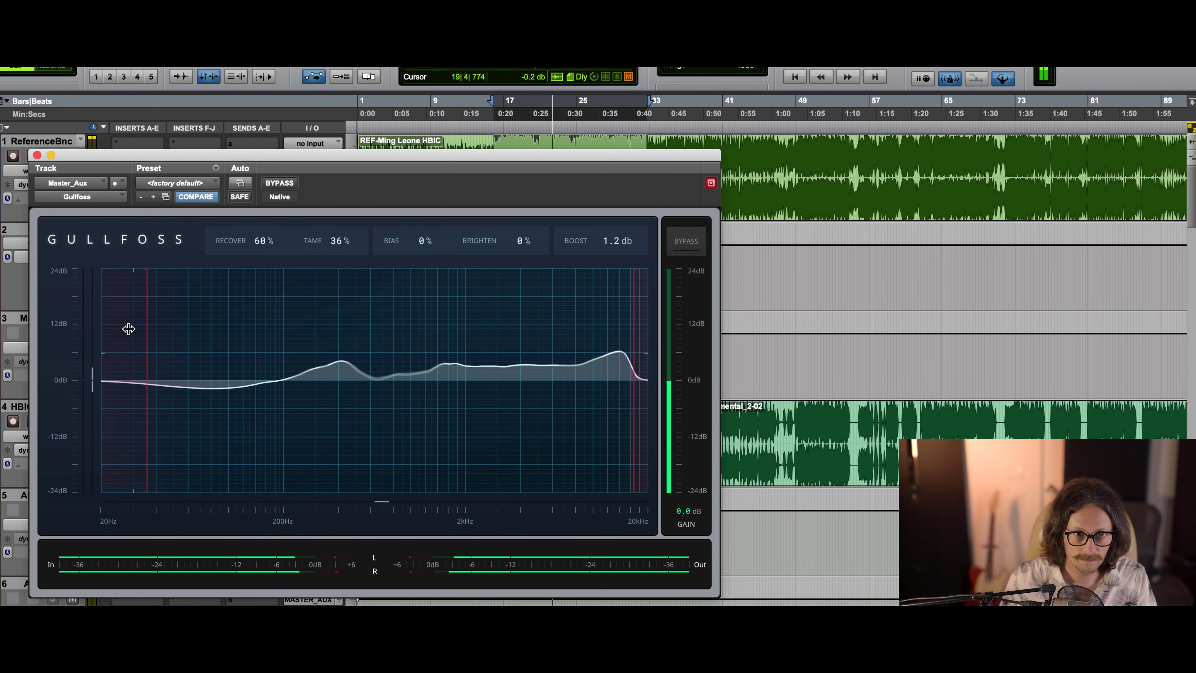
key("super+w")
Step: In the Pro-Q 3 on the HBIC instrumental track, reduce the cut near 212 Hz to about -0.16 dB and ease the low boost
left_click(136, 408)
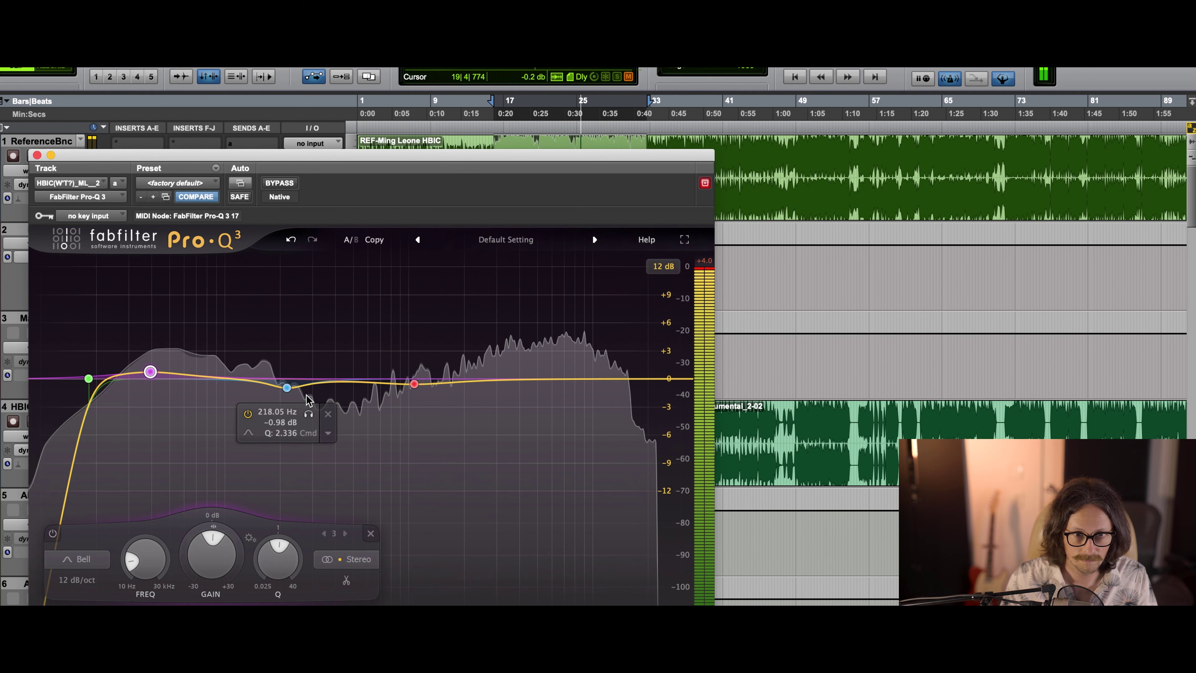
left_click_drag(287, 387, 286, 380)
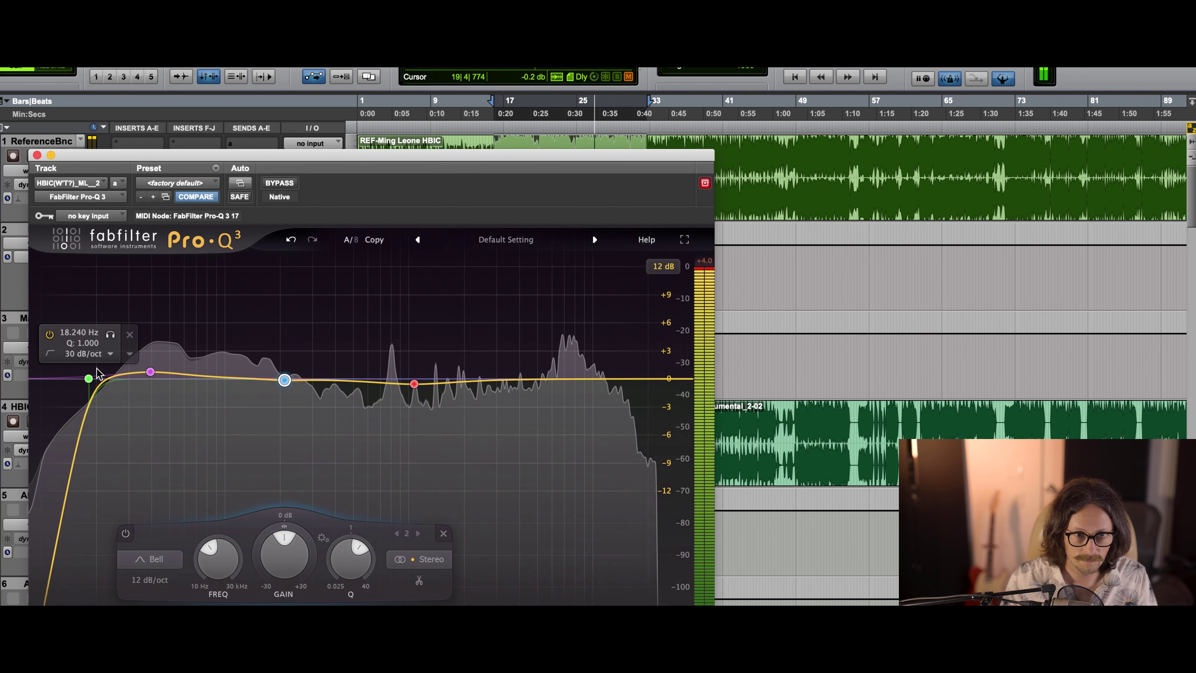
left_click(149, 373)
Step: Move the Pro-Q 3 low cut to a lower frequency with a 36 dB/oct slope and shift the low boost to about 32 Hz
mouse_move(89, 378)
left_mouse_down()
mouse_move(74, 379)
mouse_move(76, 363)
left_mouse_up()
left_click(78, 351)
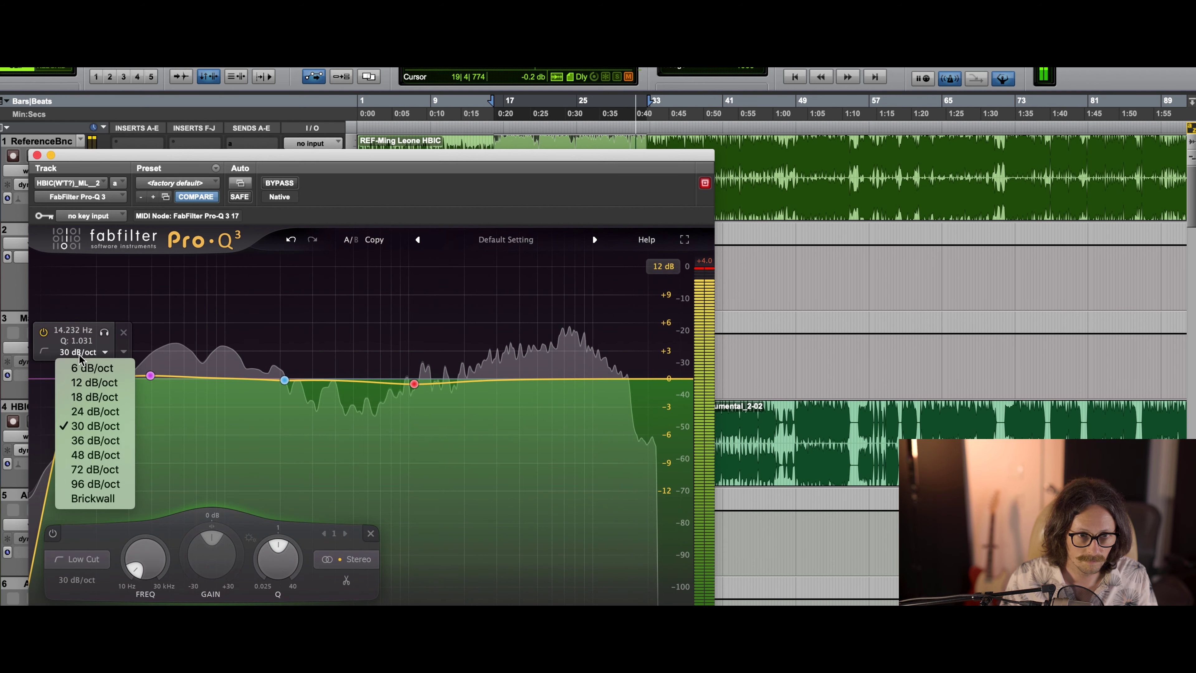
left_click(106, 441)
left_click_drag(68, 379, 133, 375)
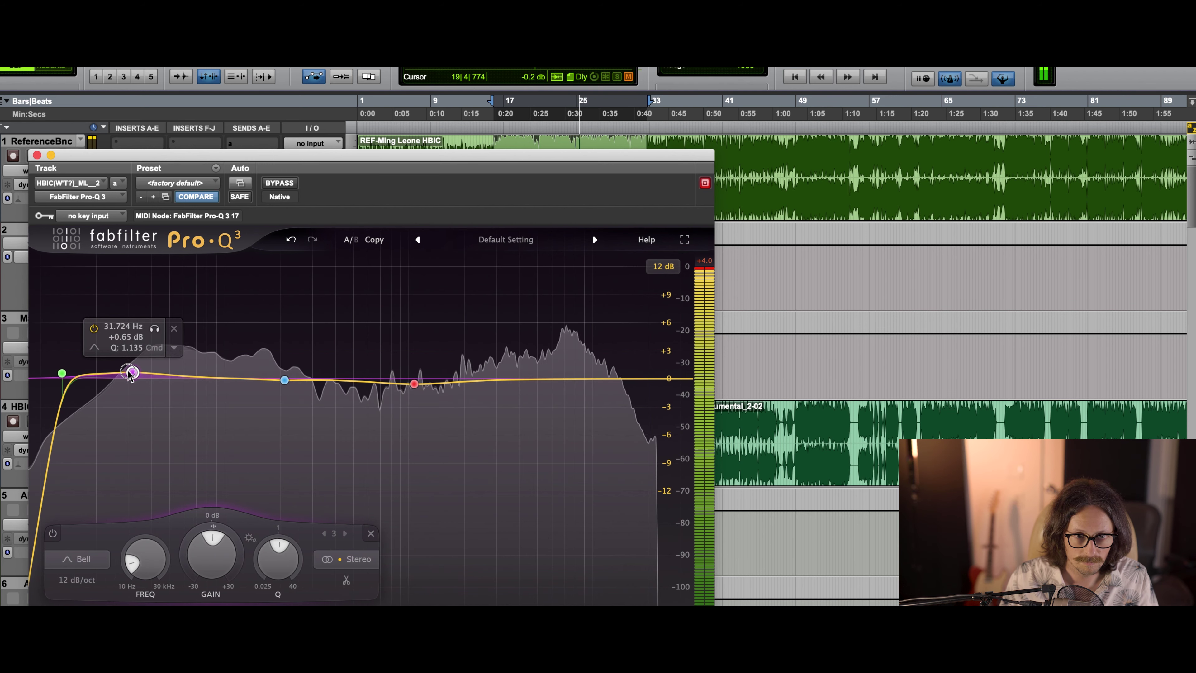
left_click(62, 374)
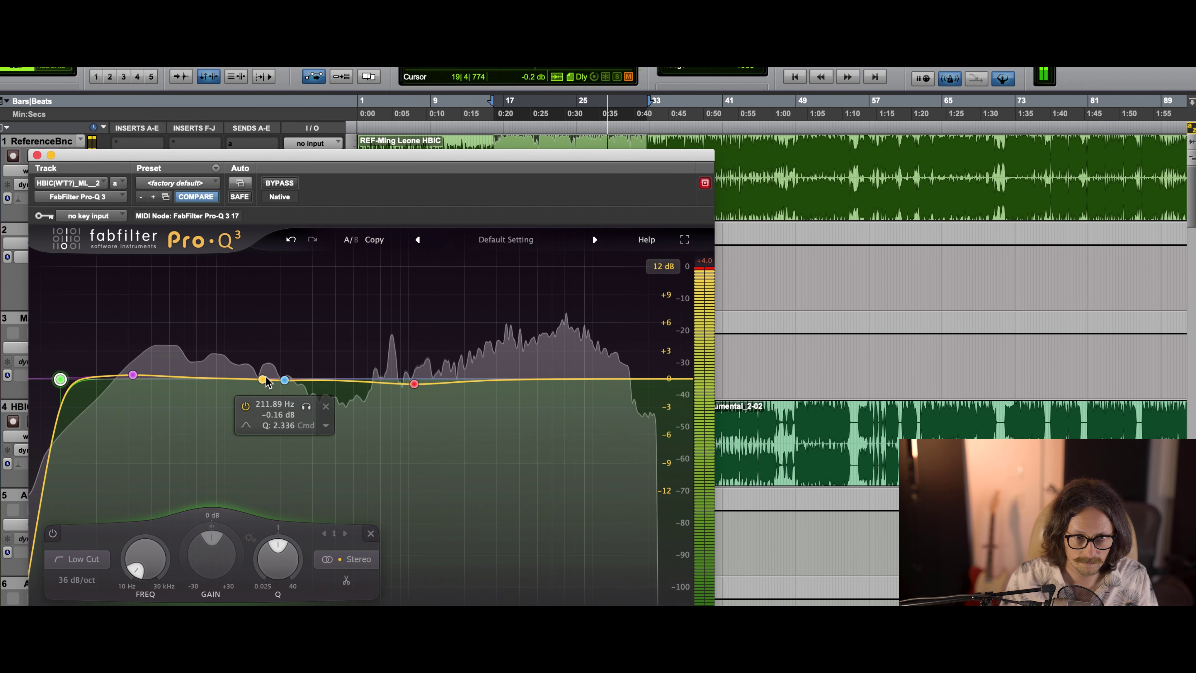
Step: Flatten the Pro-Q 3 band near 1 kHz and delete it
left_click(413, 384)
left_click_drag(413, 384, 412, 379)
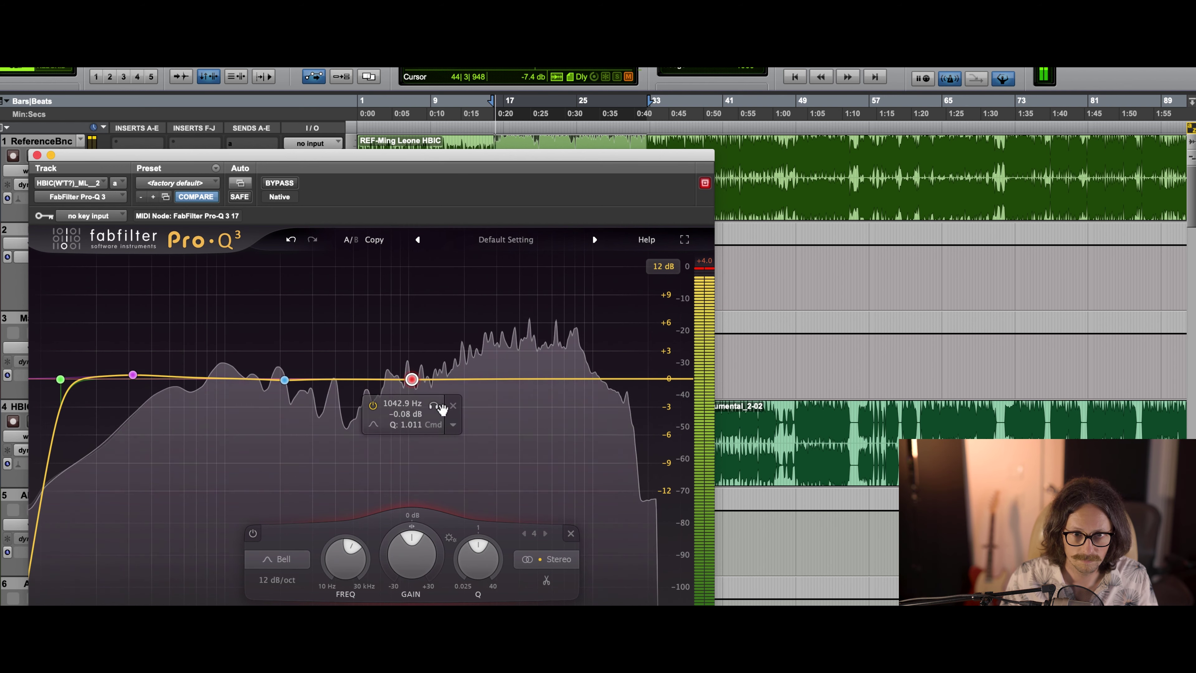
key("Delete")
Step: Add a gentle Pro-Q 3 bell cut at about 6965 Hz with -0.65 dB gain and a Q of 1.428, and close the plug-in
left_click(528, 382)
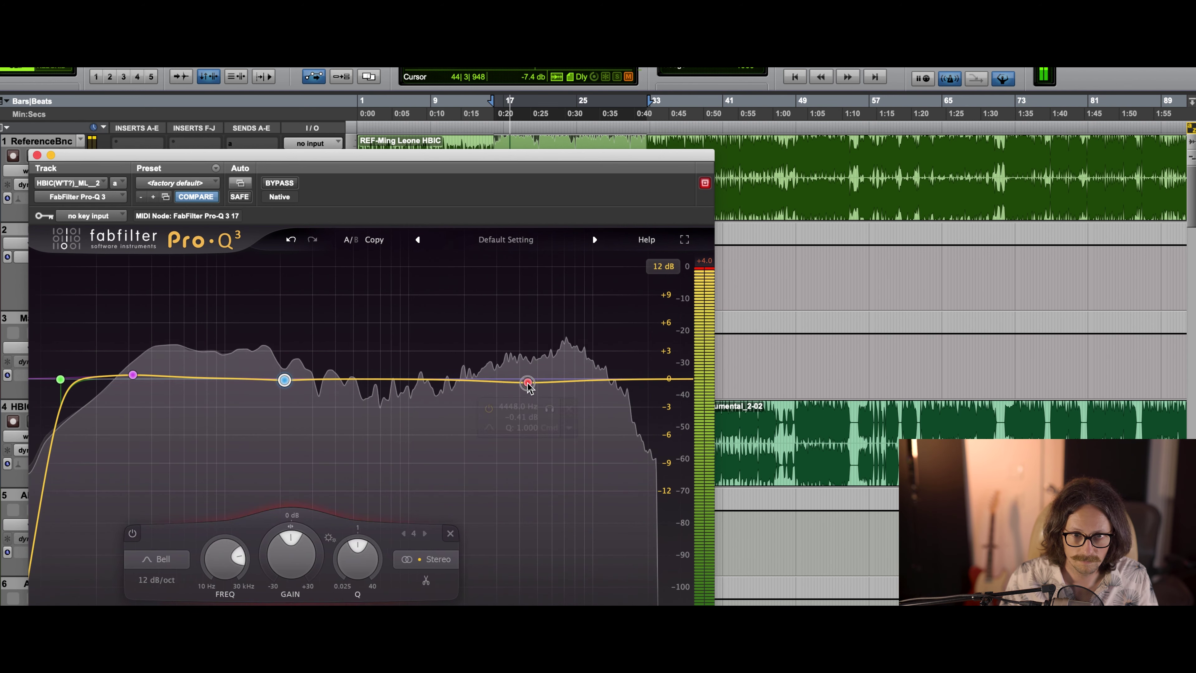
left_click_drag(579, 546, 580, 542)
left_click_drag(549, 406, 582, 411)
left_click_drag(584, 540, 594, 528)
left_click_drag(561, 384, 563, 383)
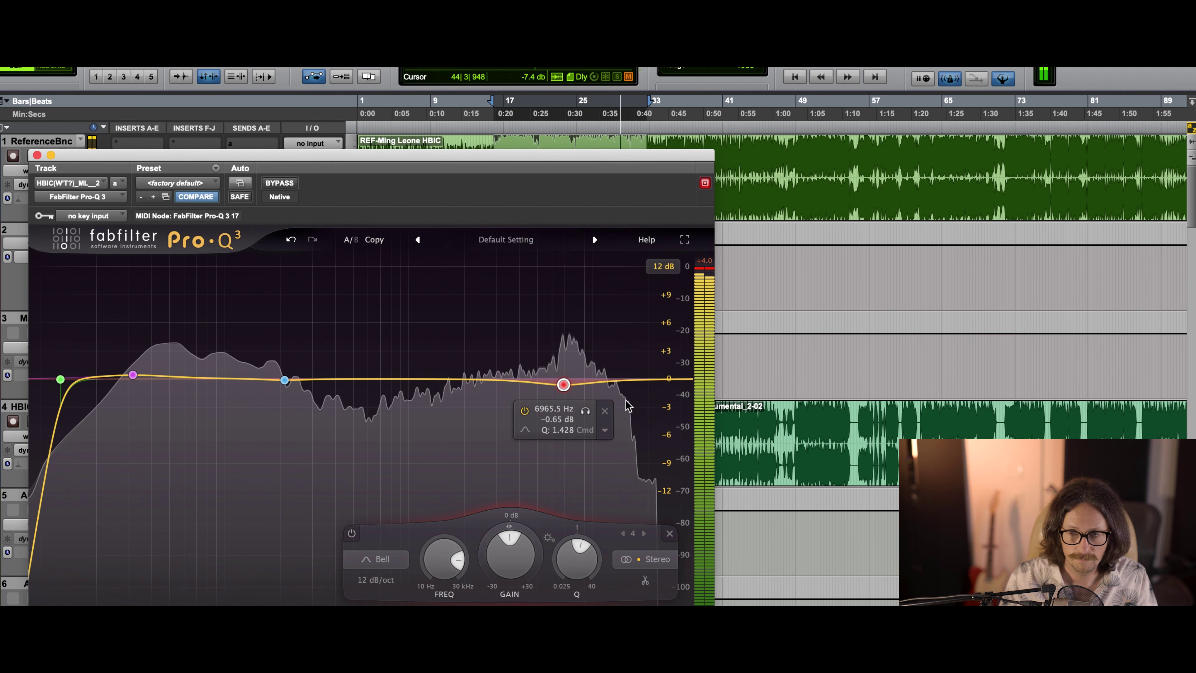
left_click(37, 155)
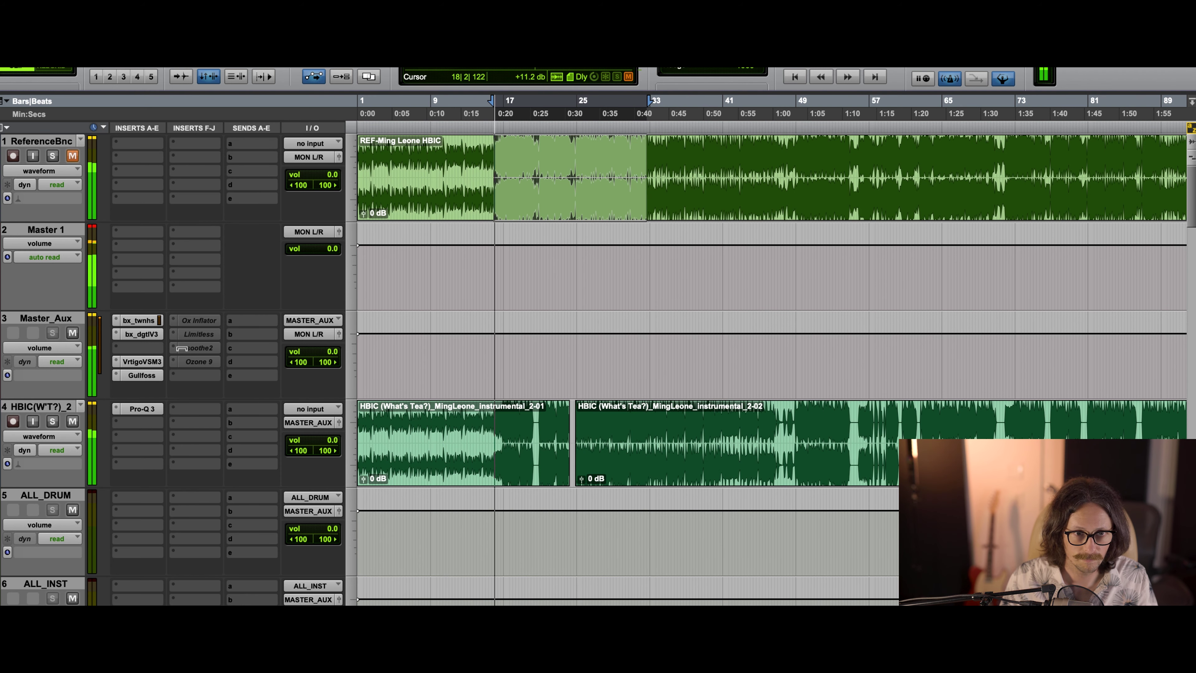
Step: Activate the Oxford Inflator on Master_Aux, open it and move its window clear of the track inserts
left_click(186, 320)
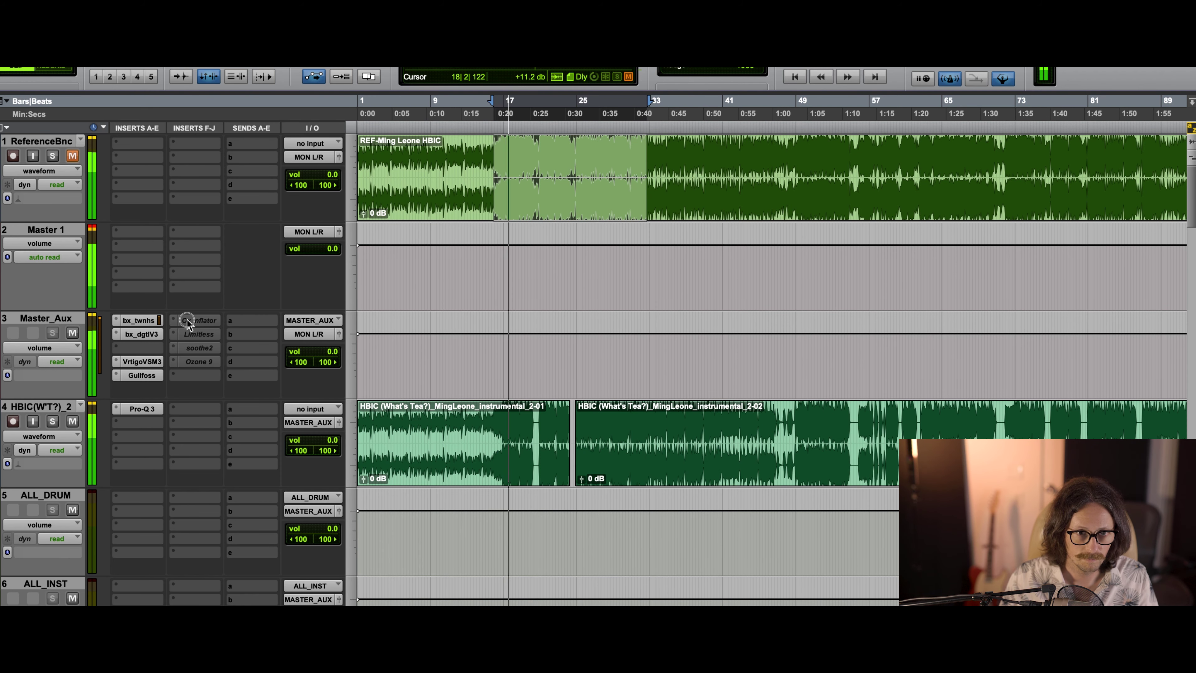
left_click(202, 319)
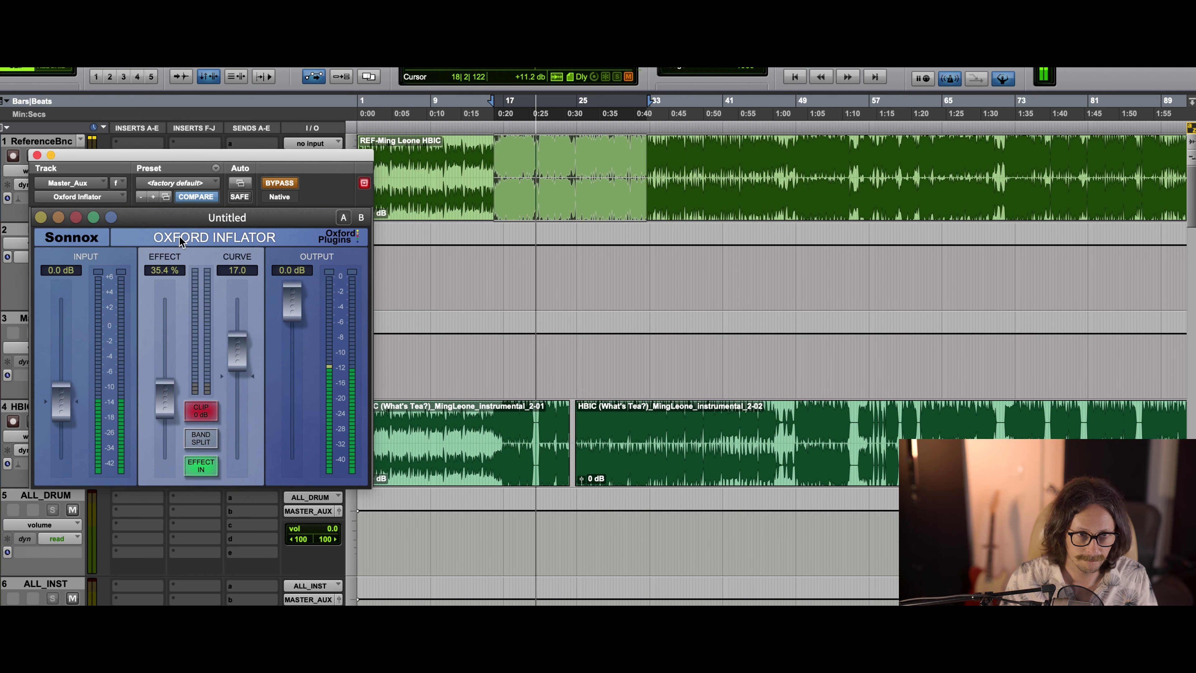
left_click_drag(102, 159, 423, 180)
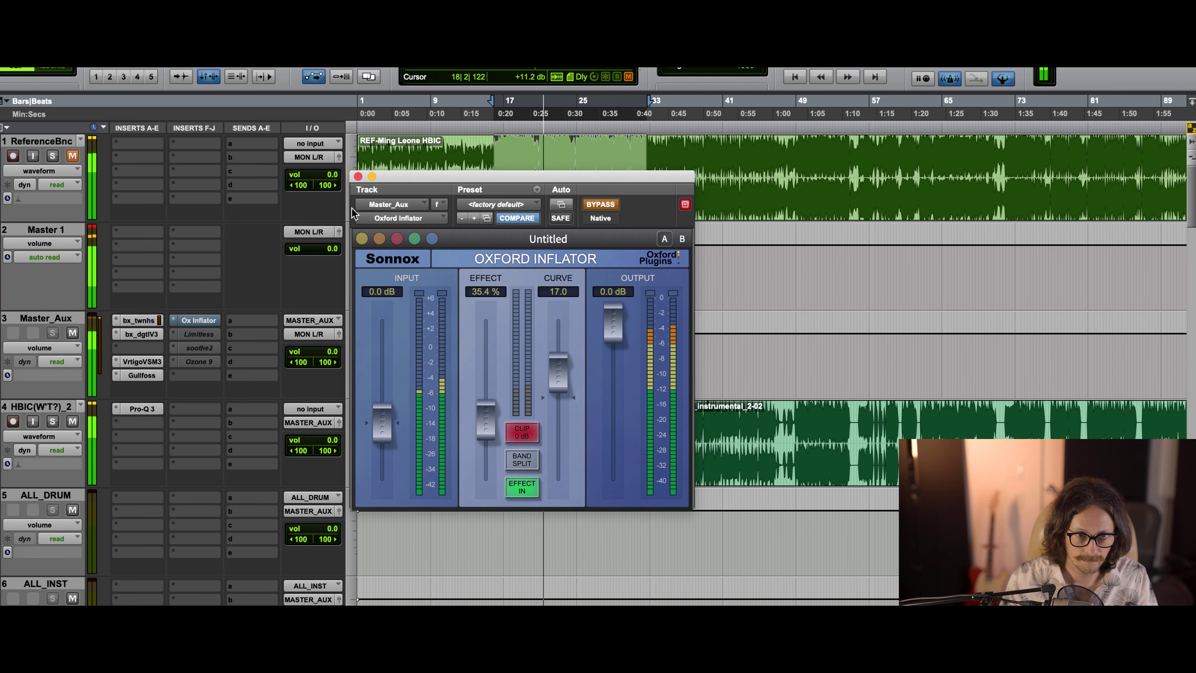
Step: Take the Oxford Inflator out of bypass, set its effect to 33.0% and lower its curve to about 5.7
left_click(200, 319, "super")
left_click_drag(533, 176, 491, 168)
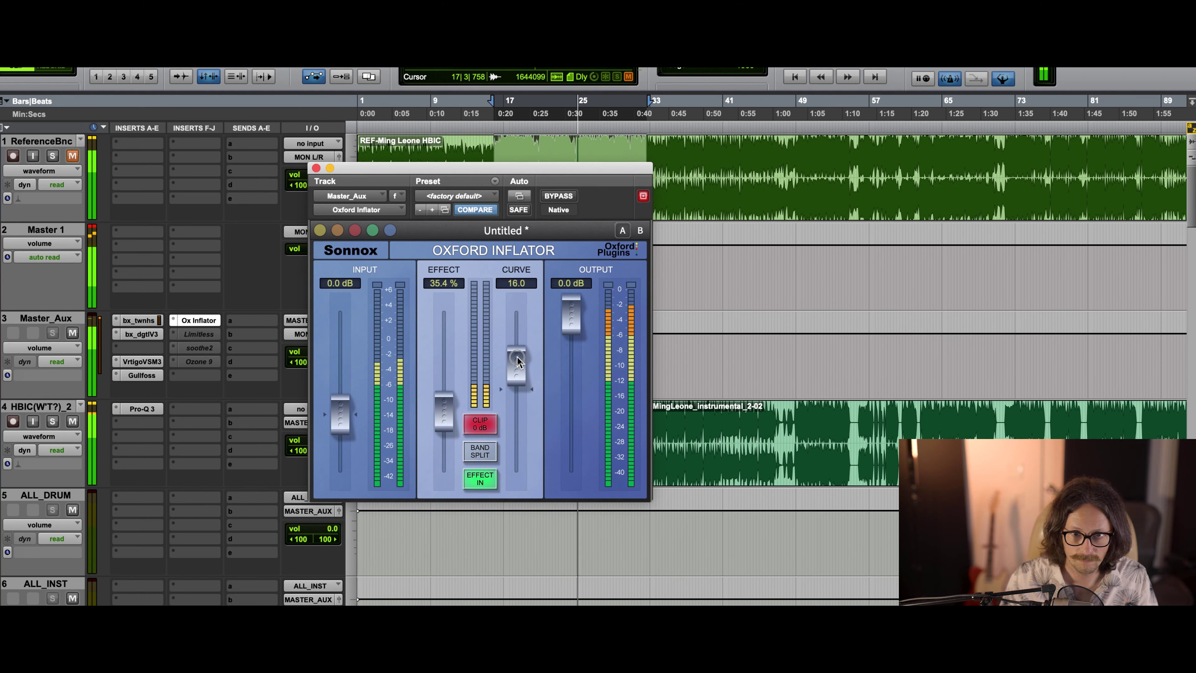
mouse_move(445, 405)
left_mouse_down()
mouse_move(445, 387)
mouse_move(446, 403)
left_mouse_up()
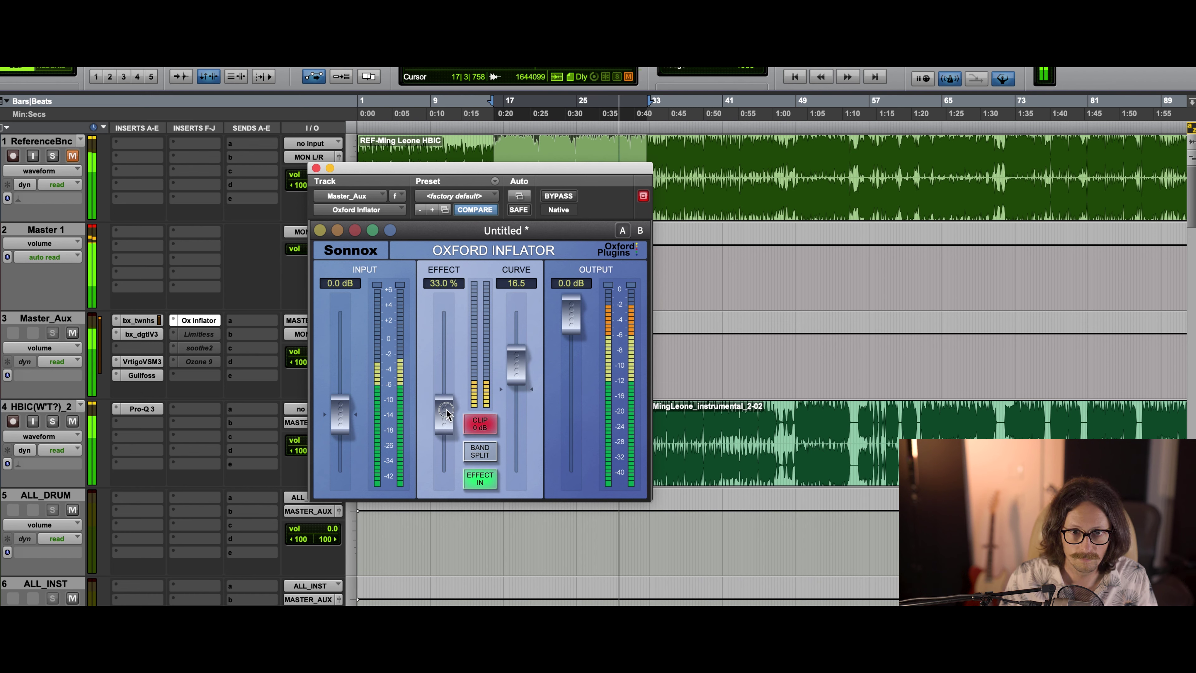
mouse_move(510, 371)
left_mouse_down()
mouse_move(512, 361)
mouse_move(517, 383)
left_mouse_up()
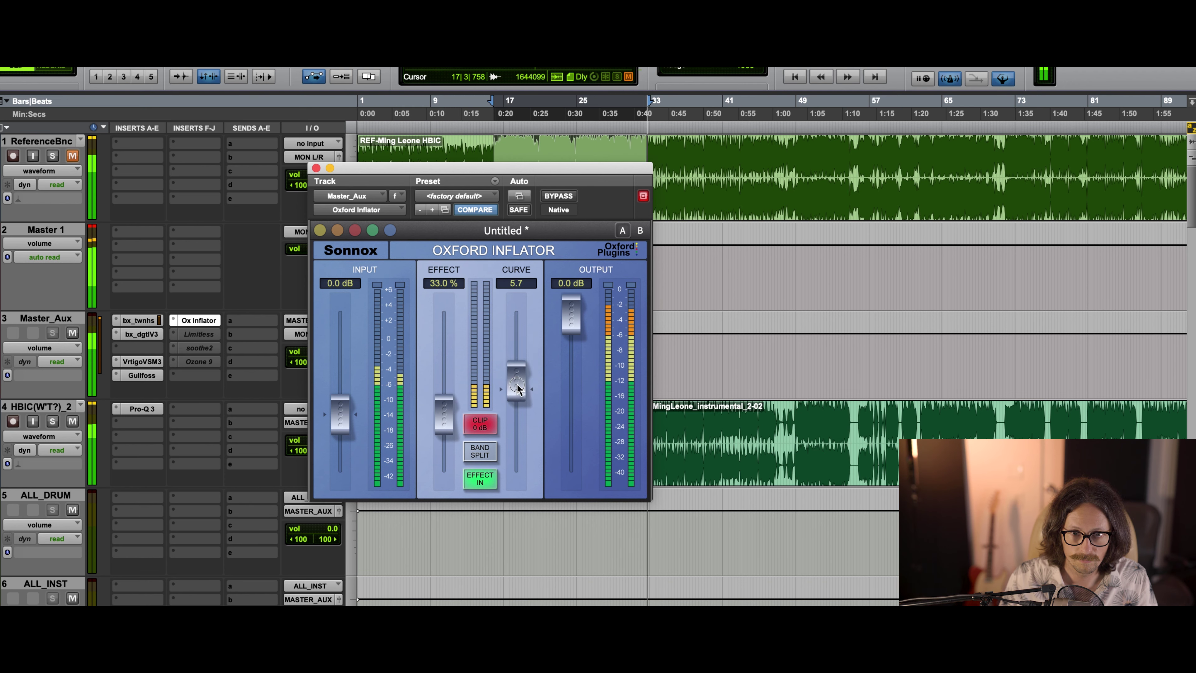
Step: Activate and open Limitless on Master_Aux, setting its threshold to -1.5 dB and its release to 60.88 ms
left_click(190, 335, "ctrl+super")
left_click(188, 334)
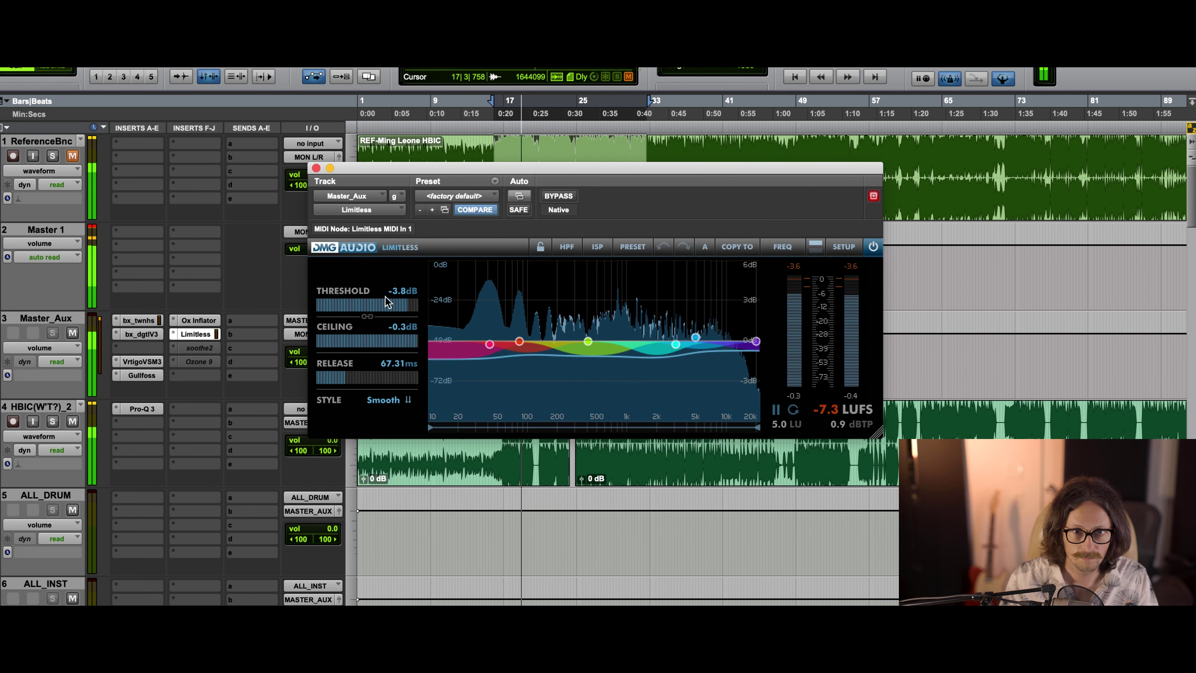
left_click_drag(411, 306, 414, 302)
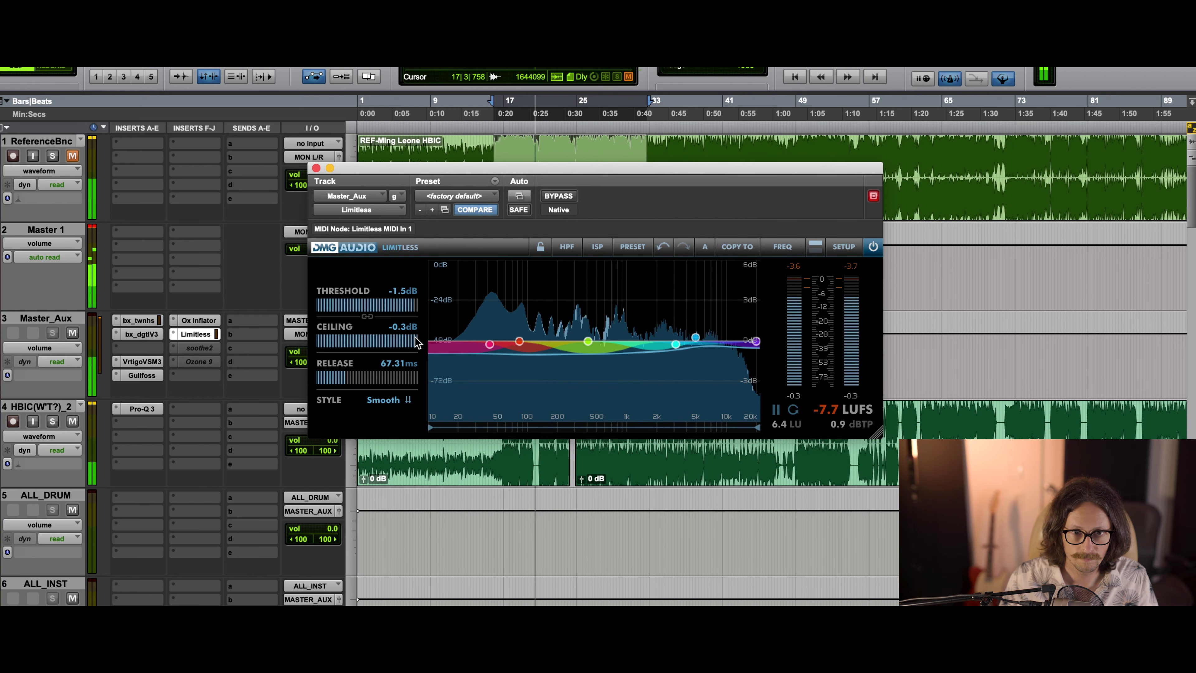
left_click_drag(340, 376, 342, 376)
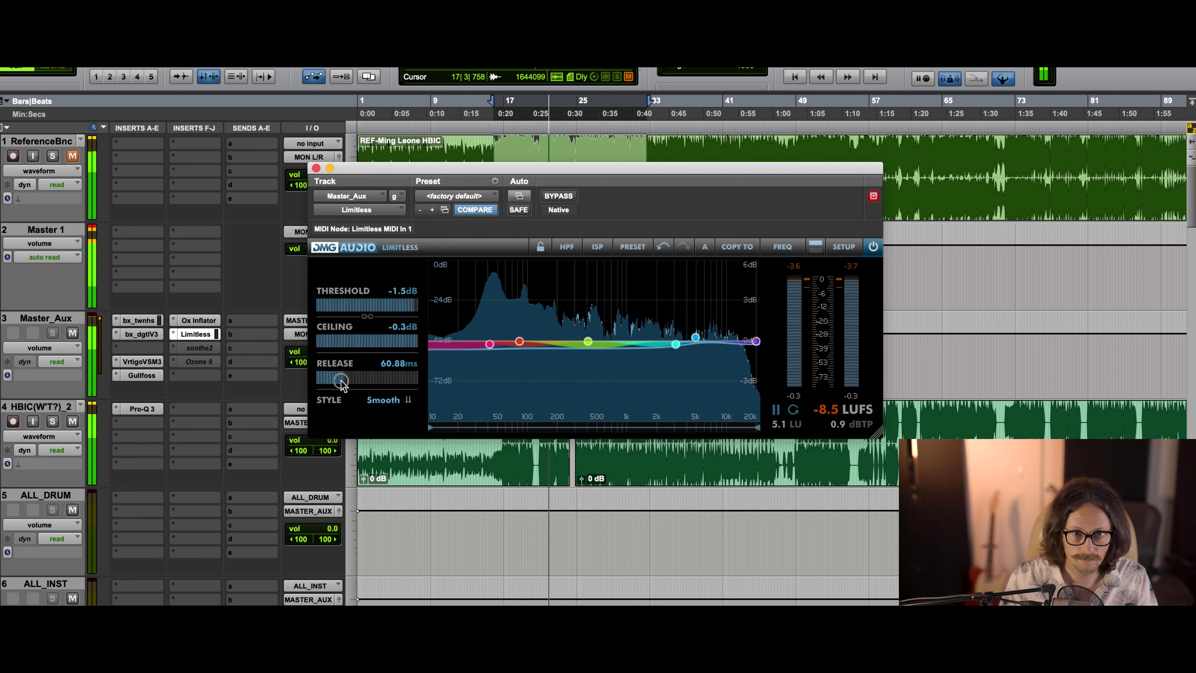
Step: Reshape the Limitless low, second and mid bands, raising band 2 to about 0.6 dB and slightly lifting the green mid band
left_click_drag(530, 173, 381, 179)
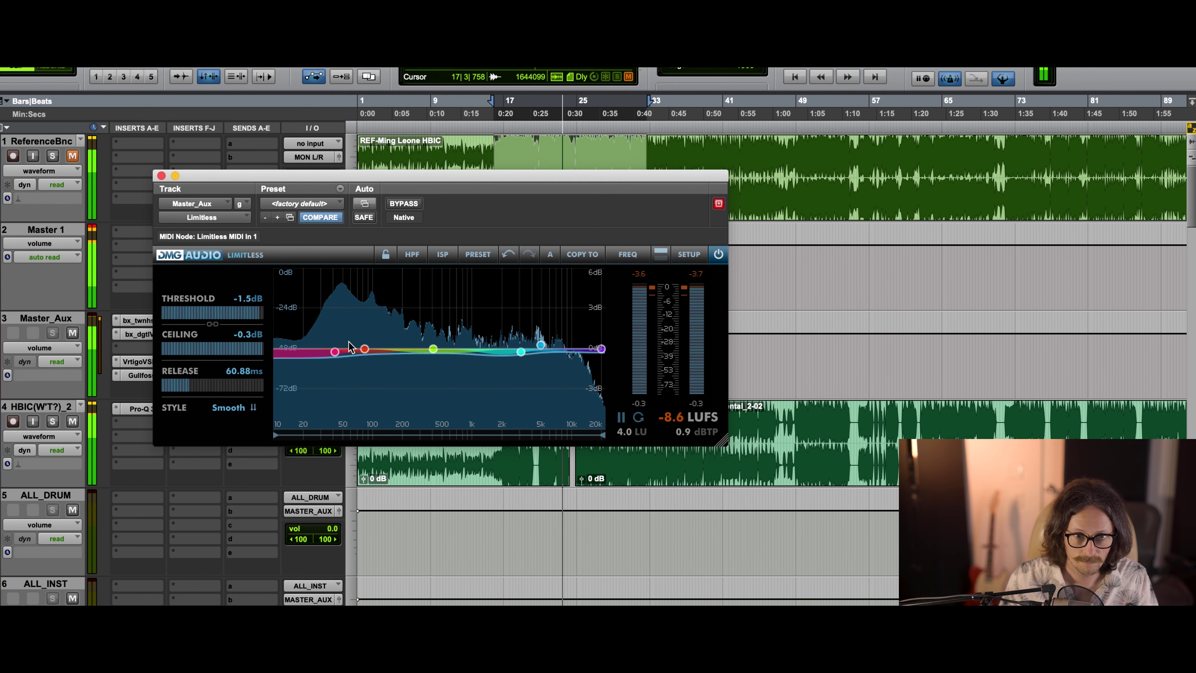
mouse_move(350, 353)
left_click_drag(335, 351, 359, 341)
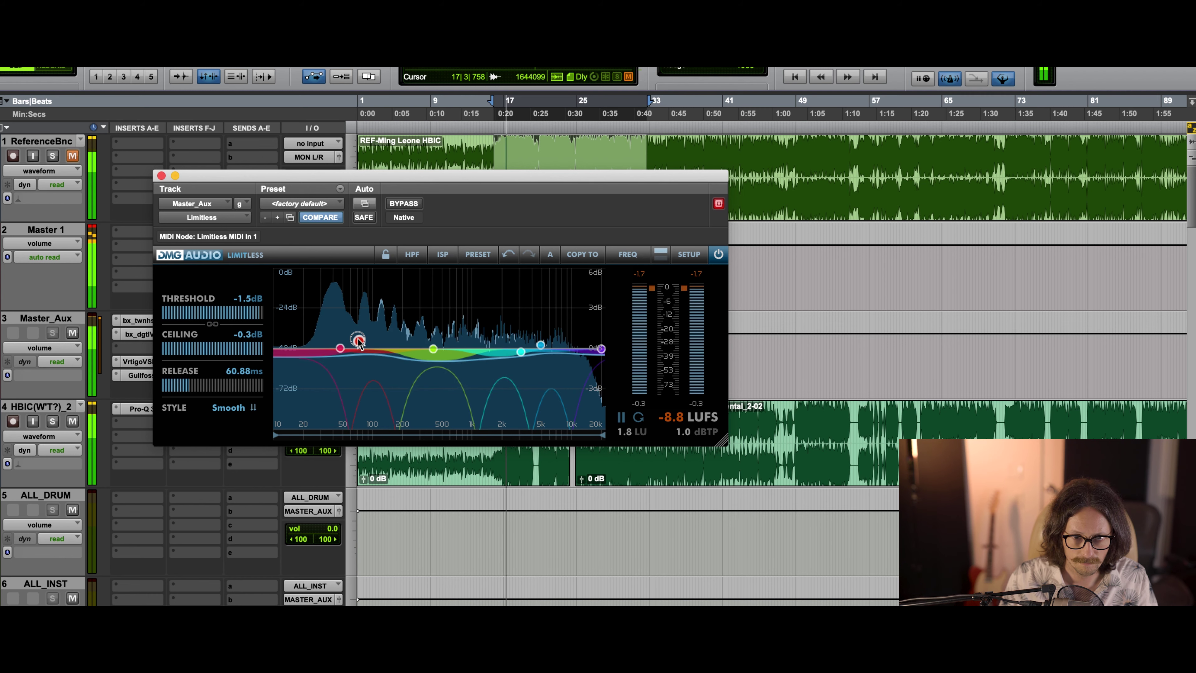
mouse_move(433, 351)
mouse_move(432, 350)
left_mouse_down()
mouse_move(421, 342)
mouse_move(442, 348)
left_mouse_up()
left_click_drag(360, 341, 400, 350)
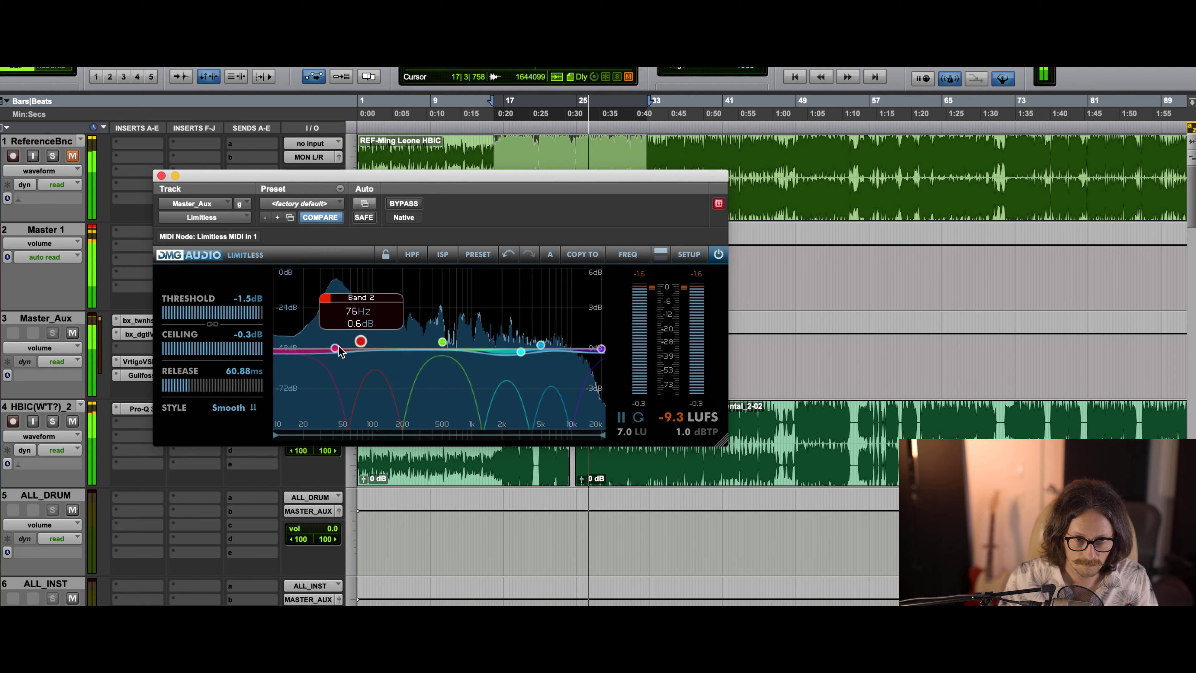
mouse_move(336, 351)
left_mouse_down()
mouse_move(349, 347)
mouse_move(313, 349)
mouse_move(345, 356)
mouse_move(304, 340)
mouse_move(331, 349)
left_mouse_up()
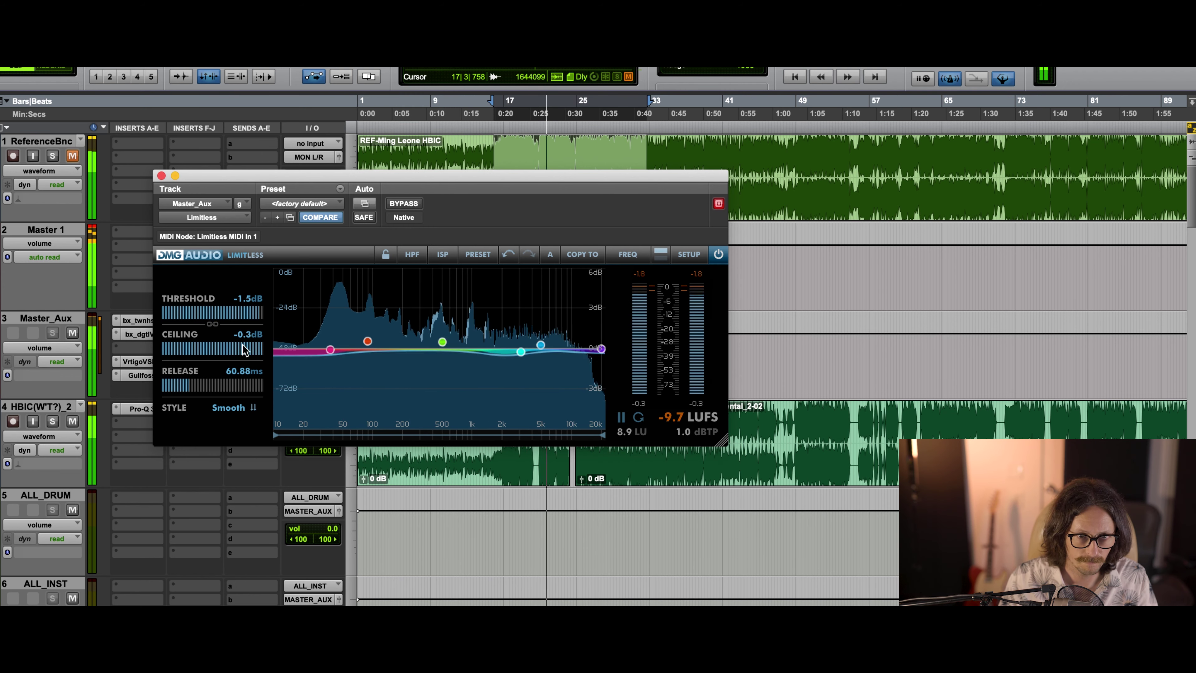
left_click_drag(507, 180, 378, 232)
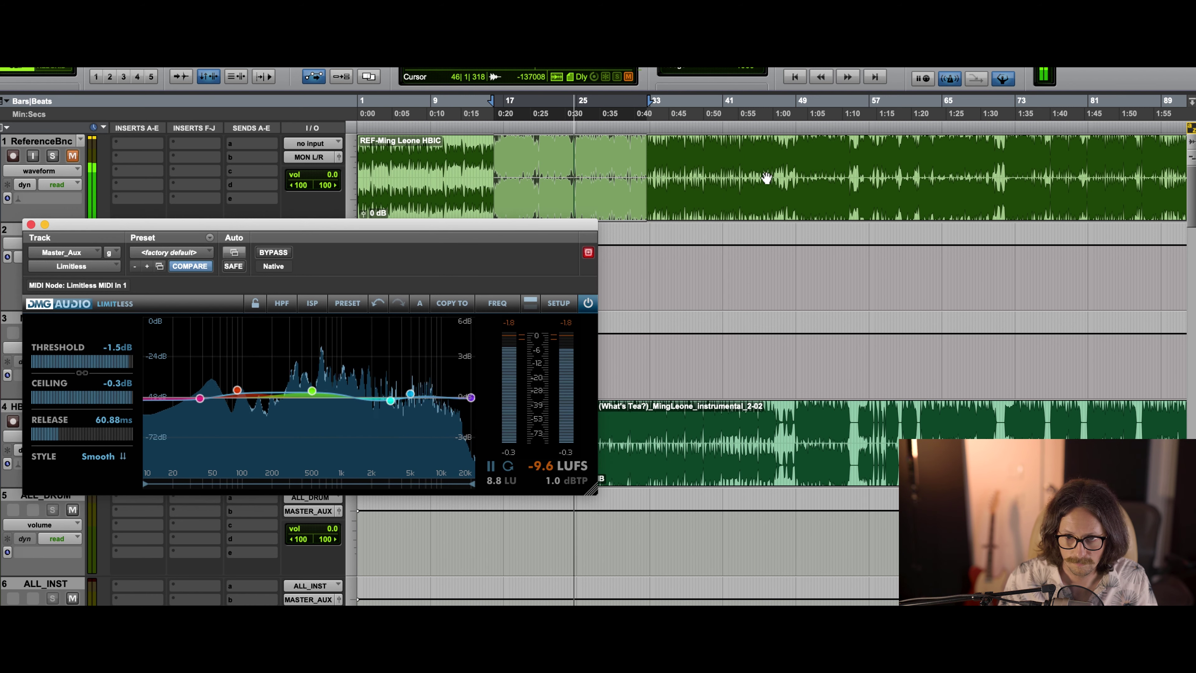
Step: Stop playback, close Limitless and set the Oxford Inflator's effect to 35.8%, closing it when done
key("space")
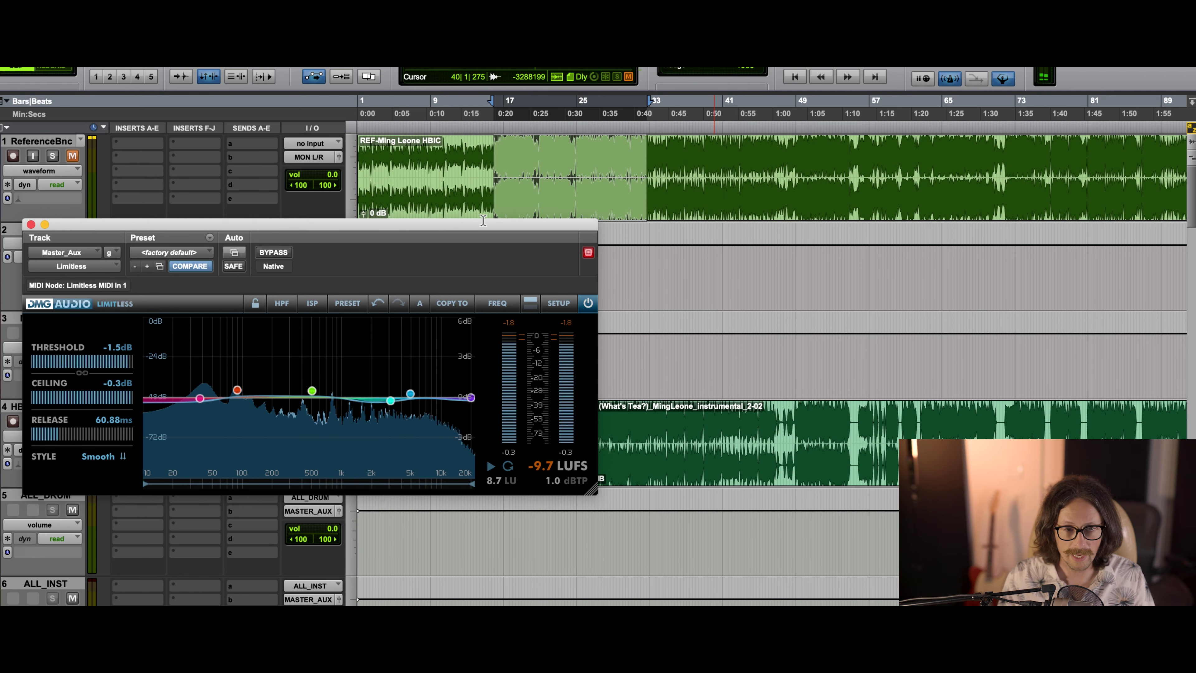
left_click(32, 225)
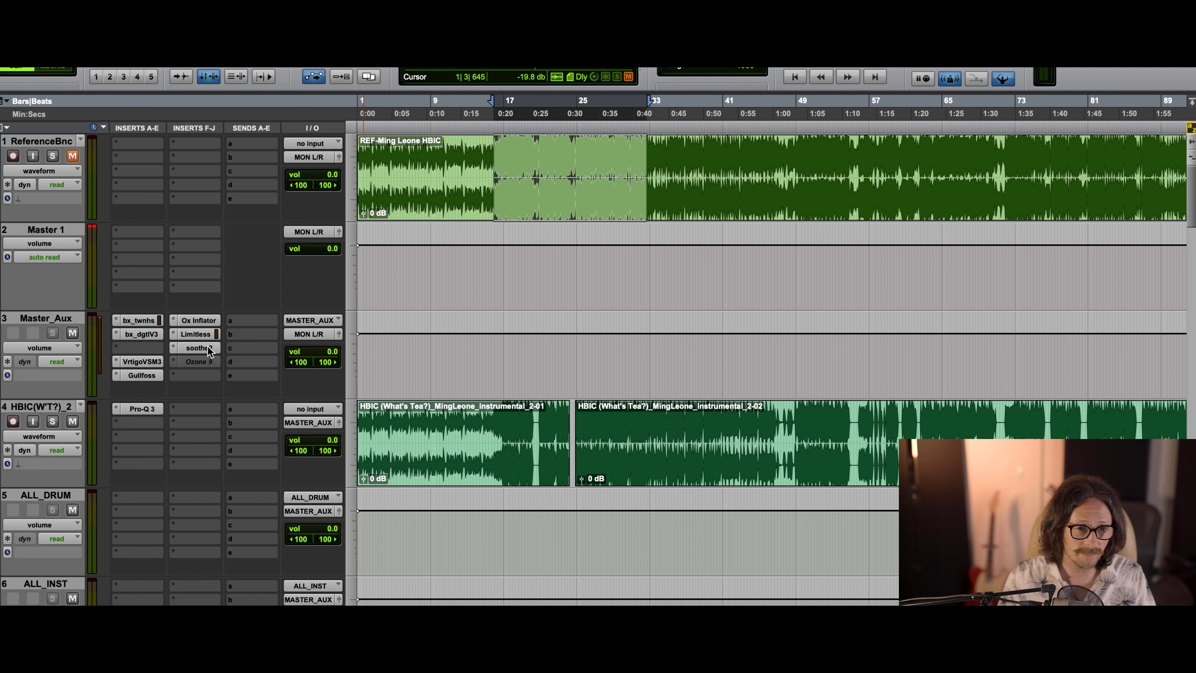
left_click(197, 321)
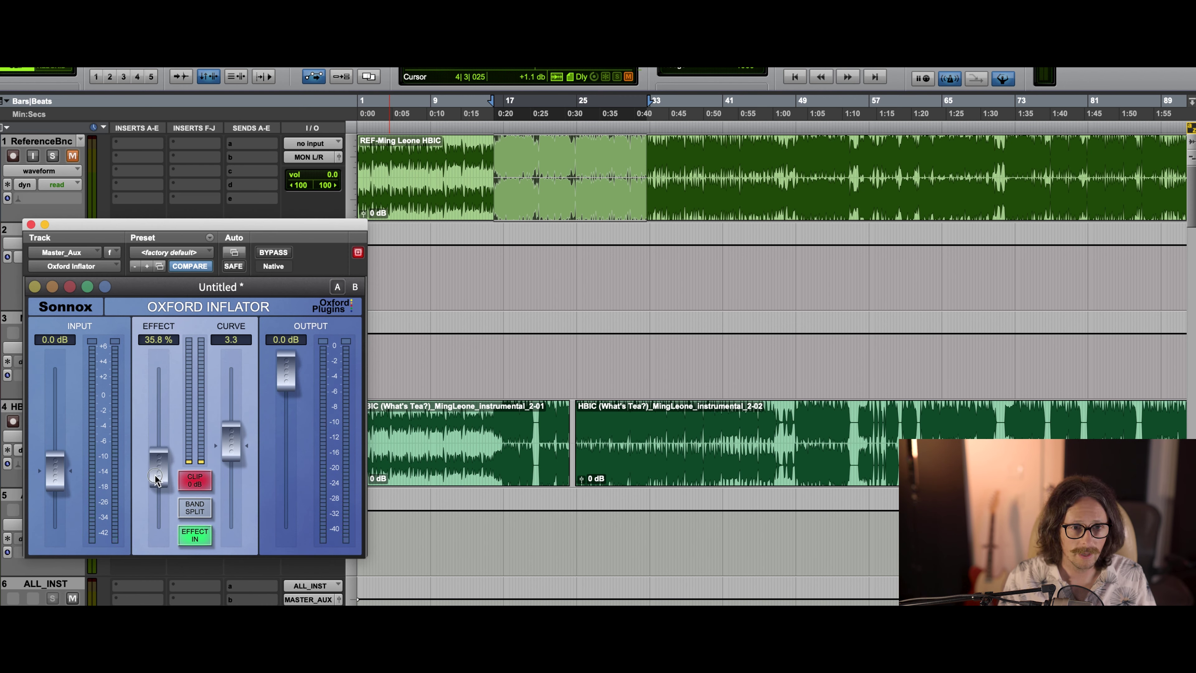
left_click(32, 224)
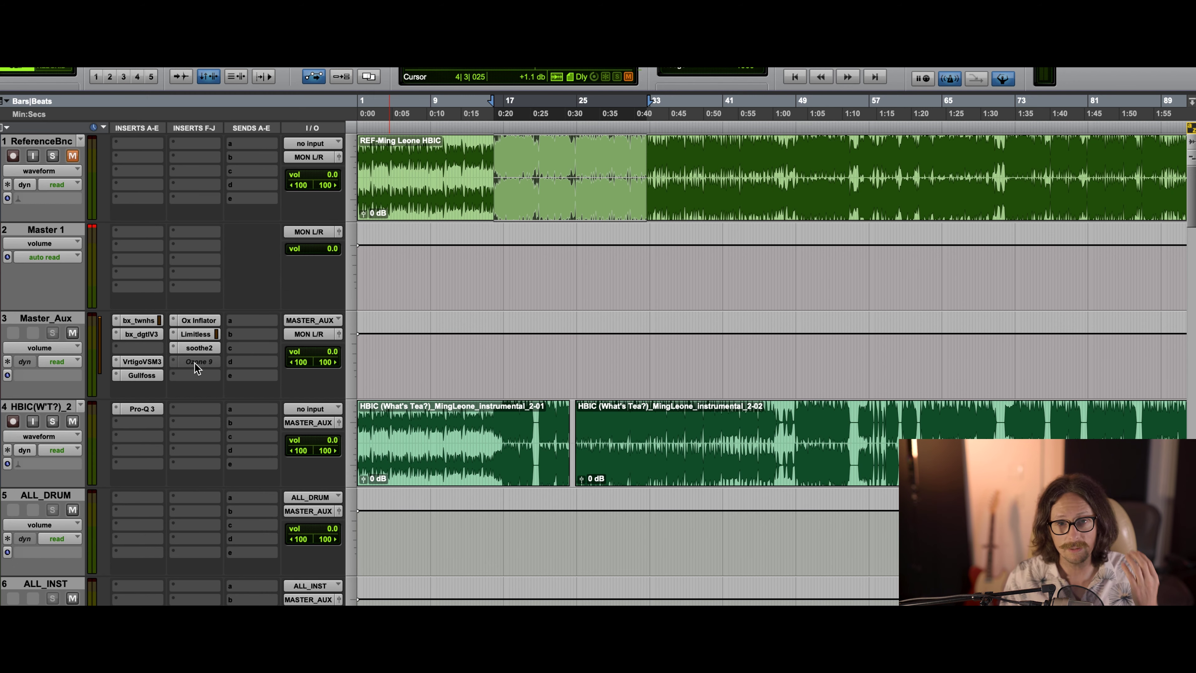
Step: Open soothe2 on Master_Aux, set its output mix to 81% and start playback
left_click(201, 350)
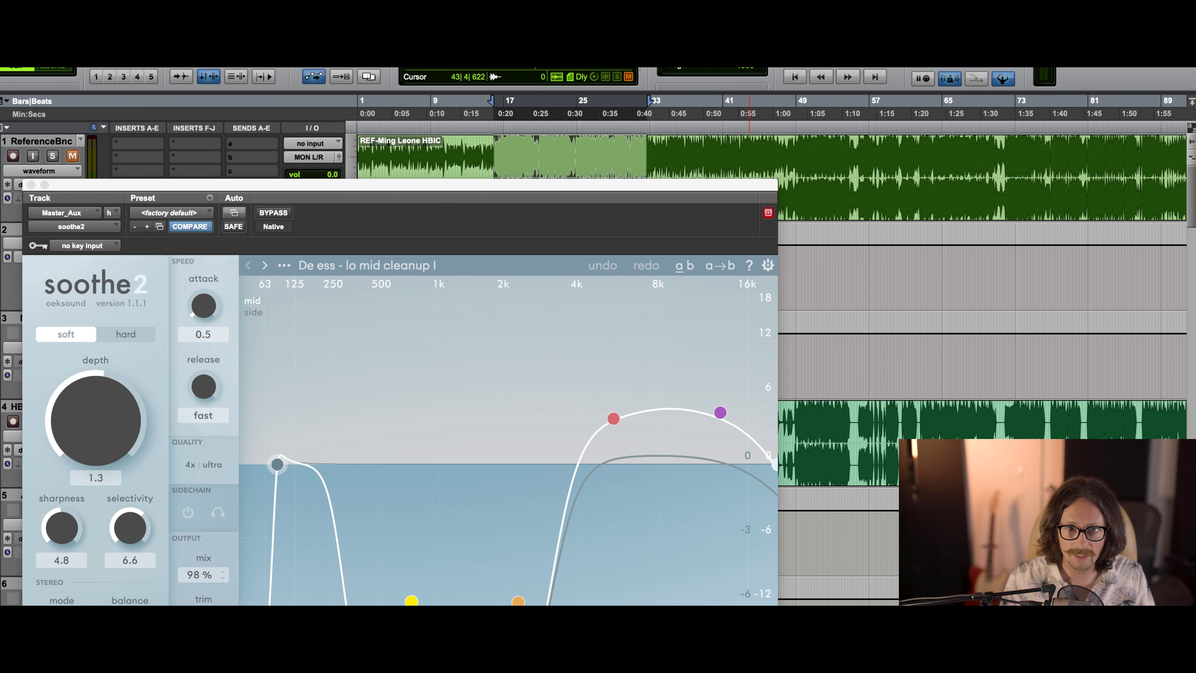
left_click(486, 272)
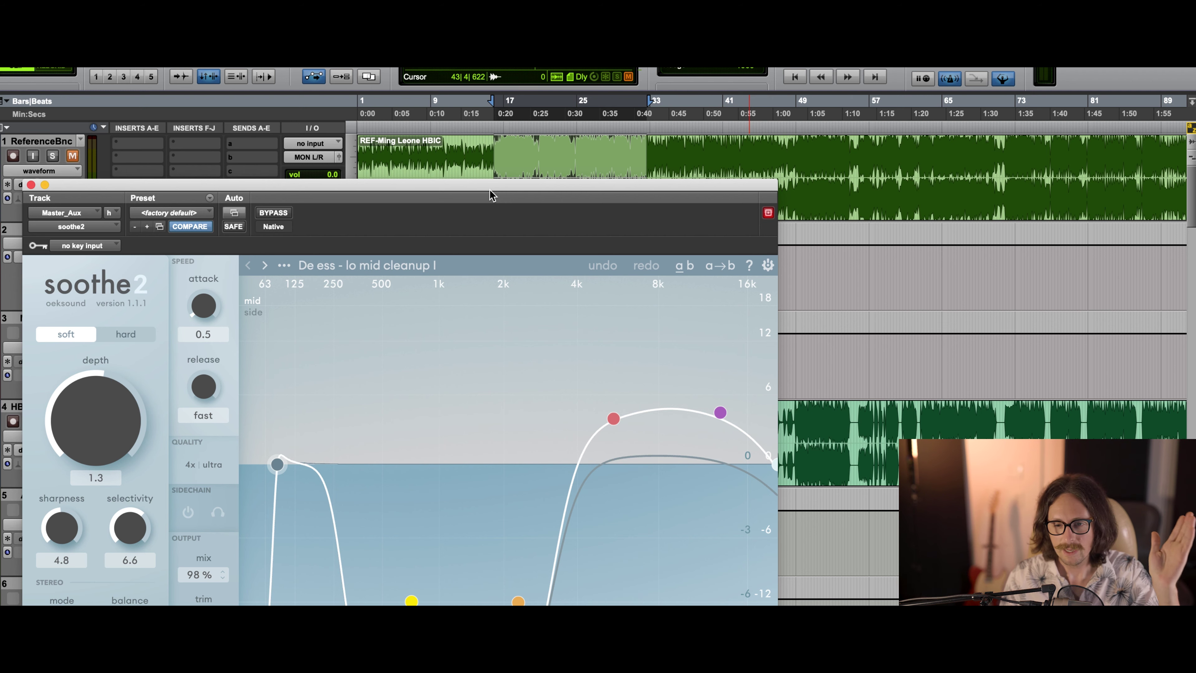
left_click_drag(482, 191, 541, 157)
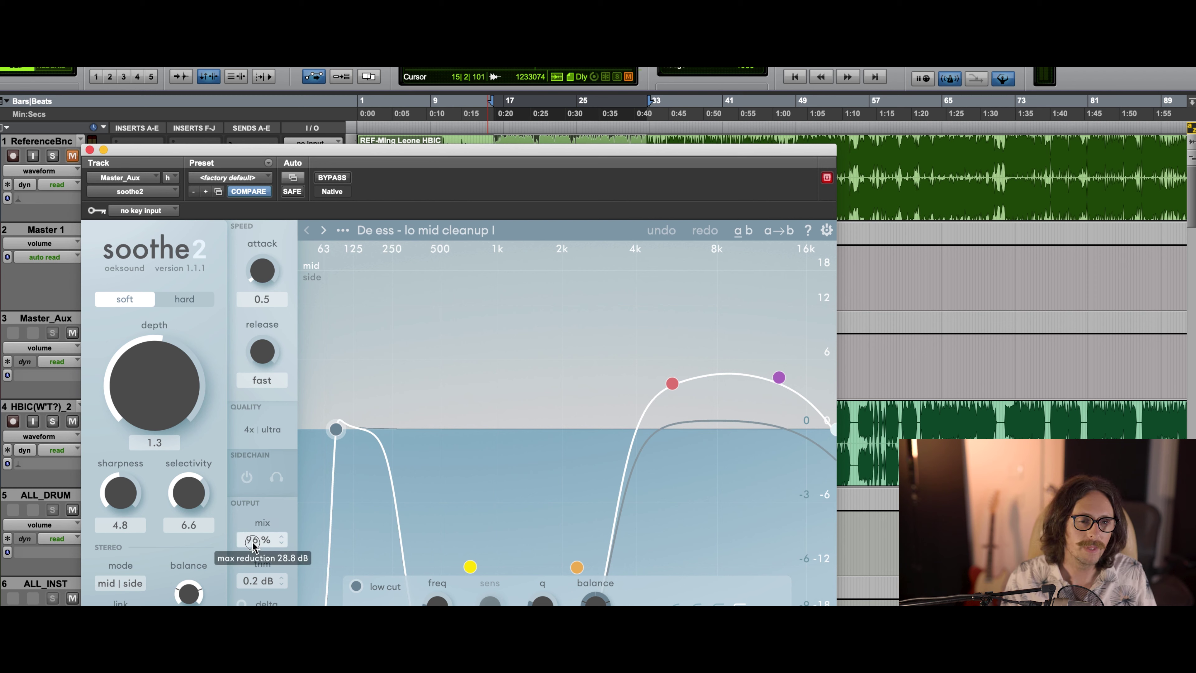
left_click(265, 580)
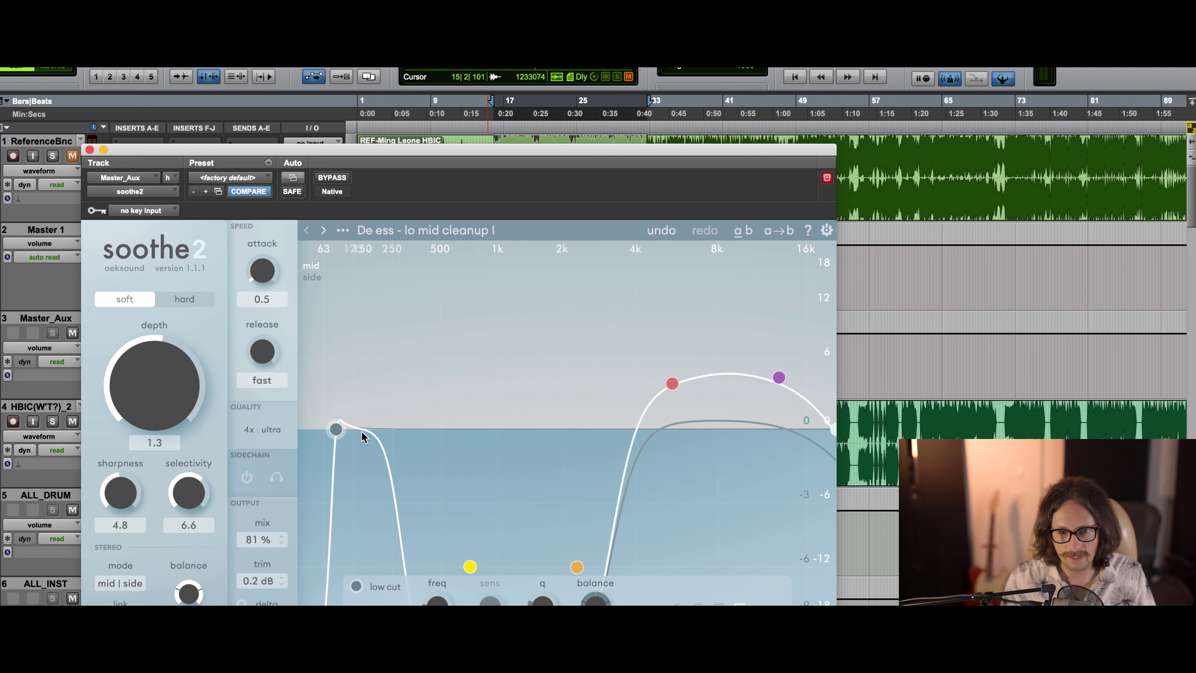
key("space")
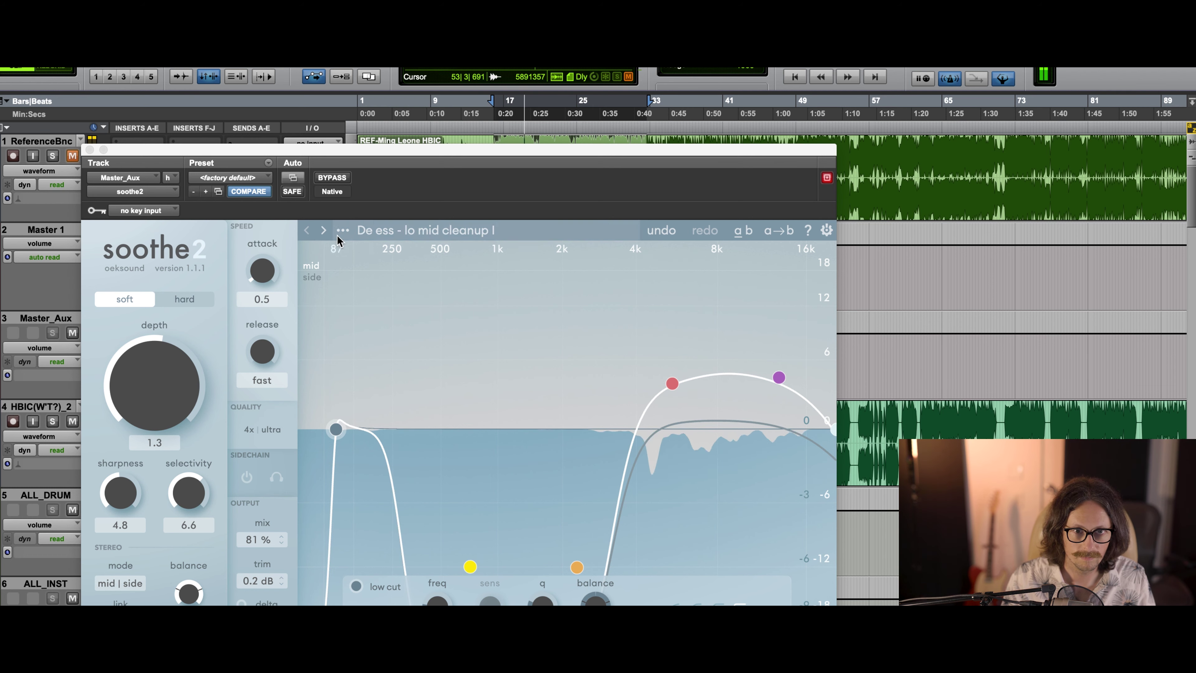
Step: Audition the soothe2 presets Factory default preset, Flat start and A bit too percussive in succession
left_click(308, 230)
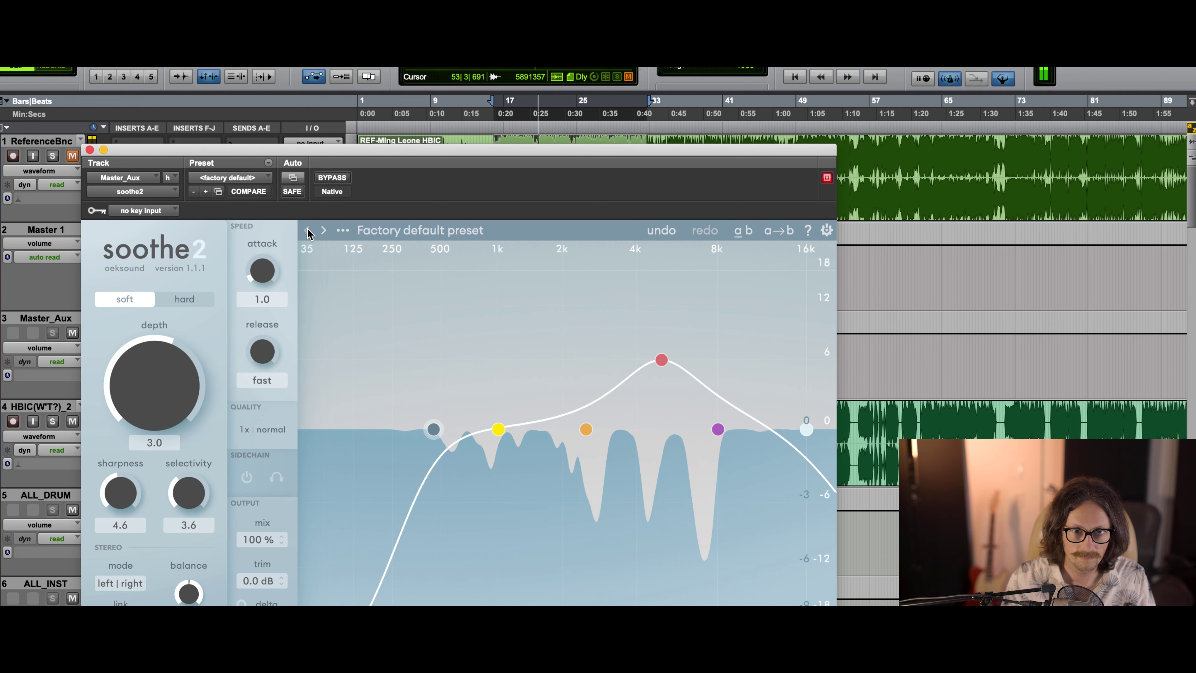
left_click(322, 230)
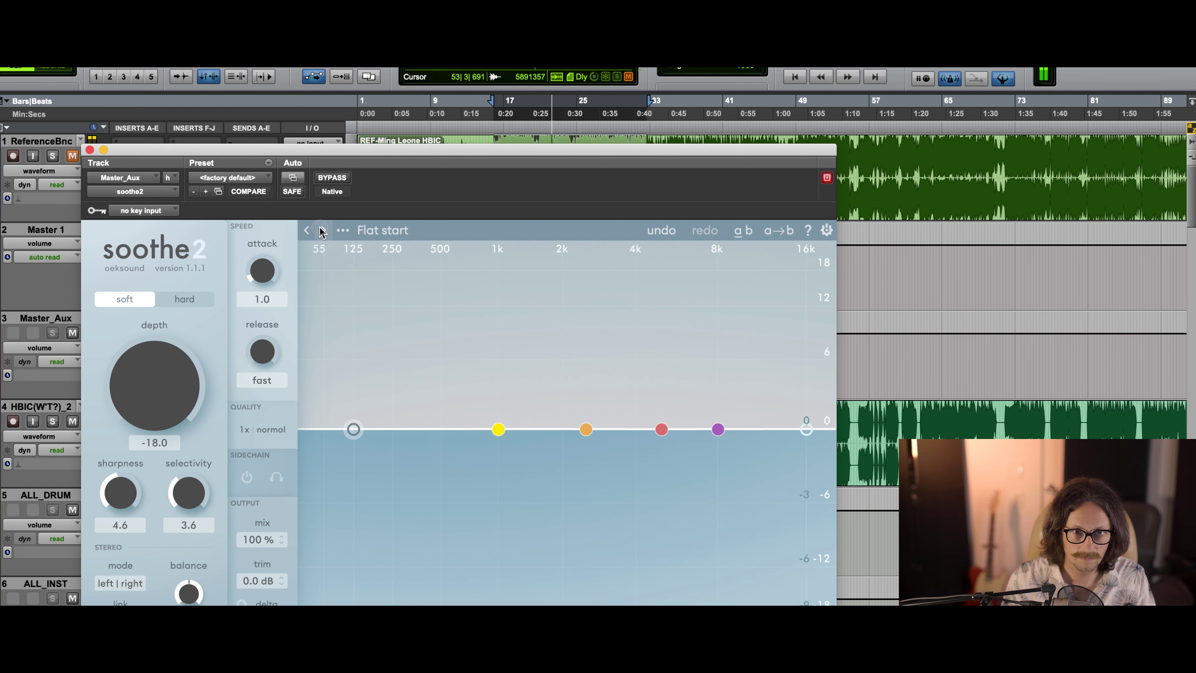
left_click(322, 231)
Step: Browse soothe2's Master presets and load Good for compilation albums, followed by Ear friendly top on master too
left_click(342, 230)
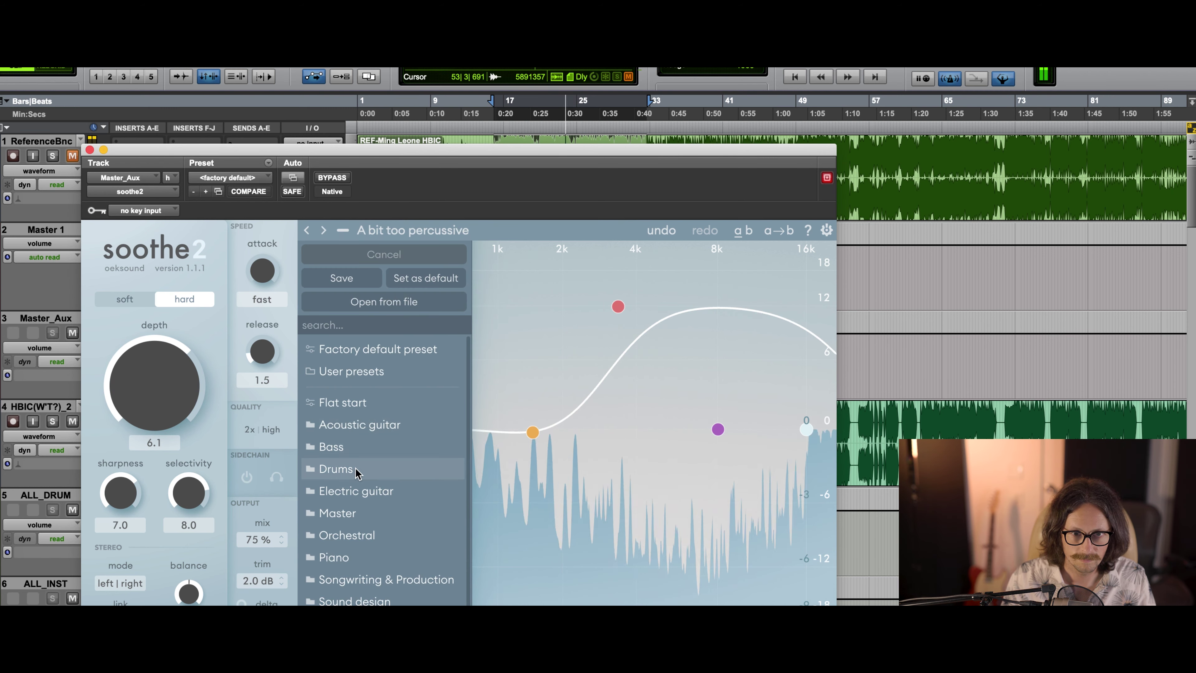
left_click(348, 513)
scroll(530, 446, "down", 3)
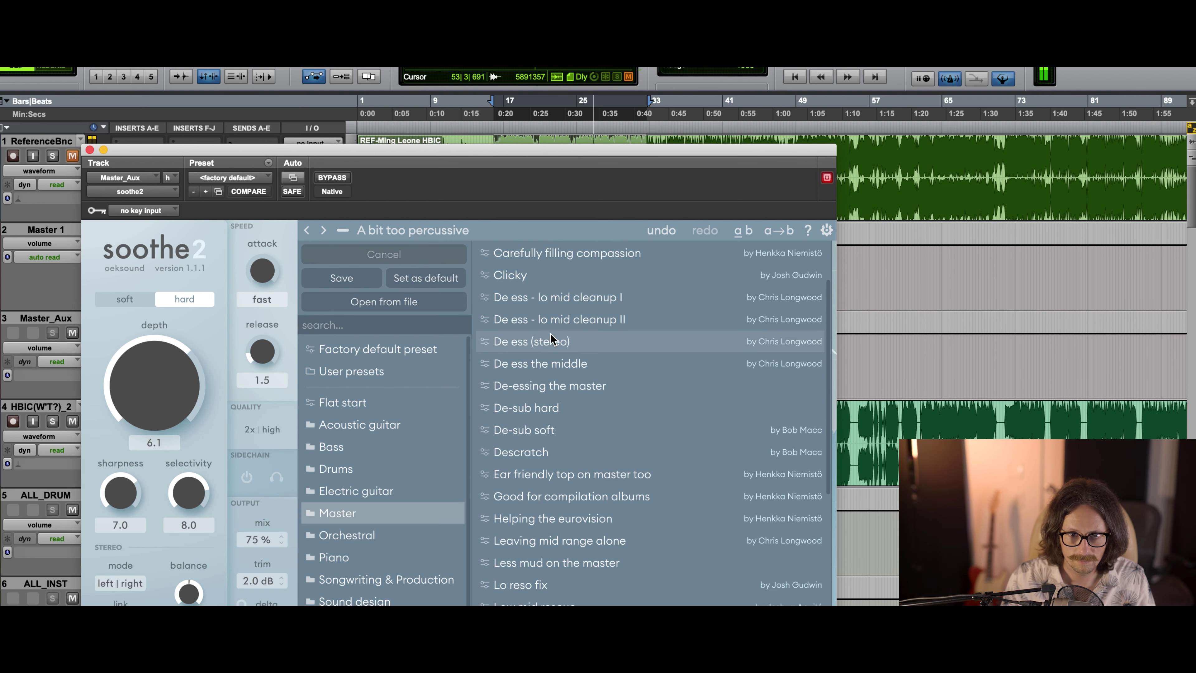
scroll(570, 405, "down", 4)
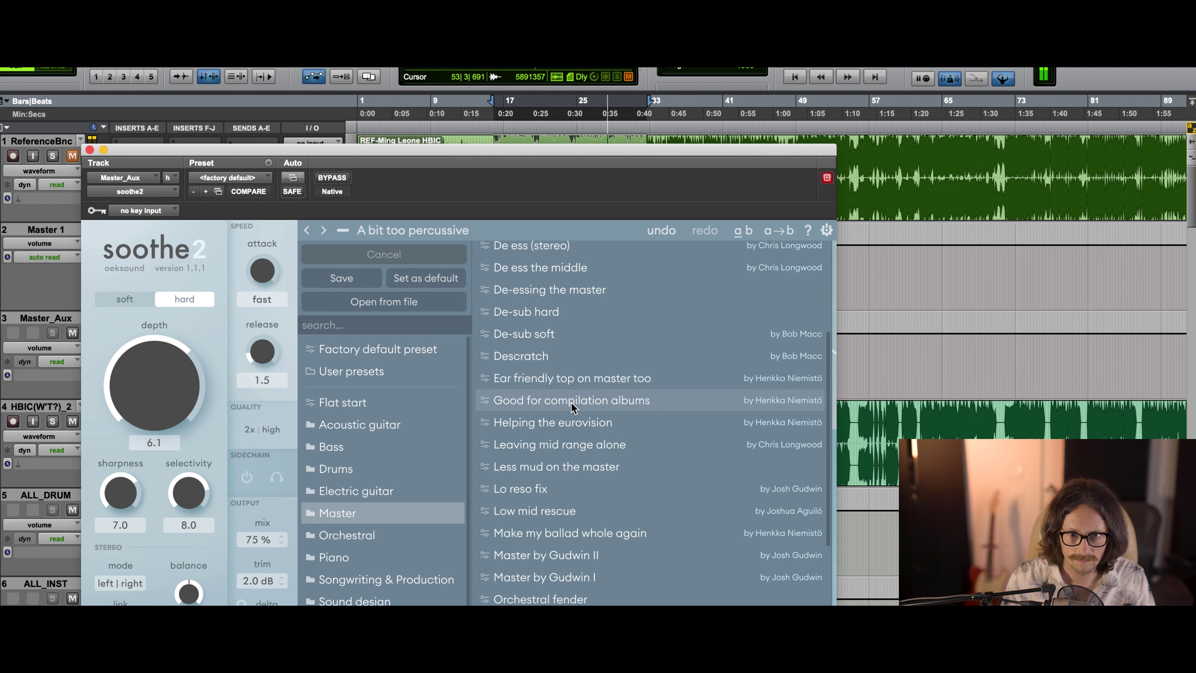
left_click(578, 401)
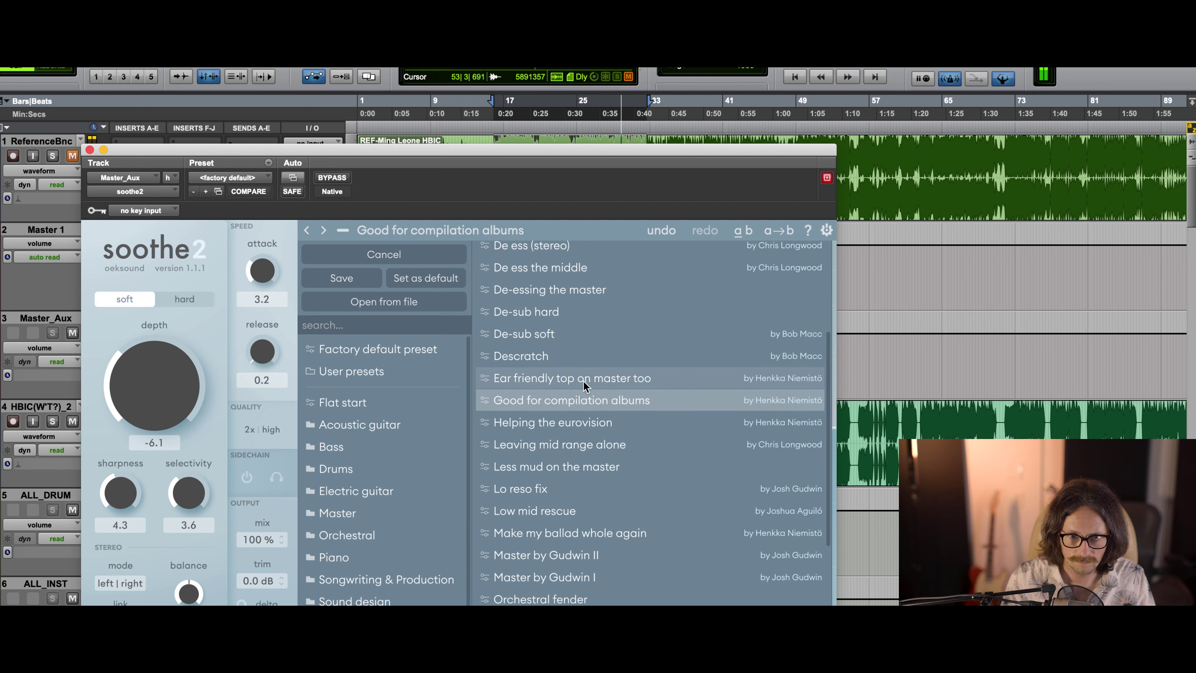
left_click(584, 382)
Step: Look further through the Master presets and try Save me from the big bad mid-monster
scroll(559, 472, "down", 1)
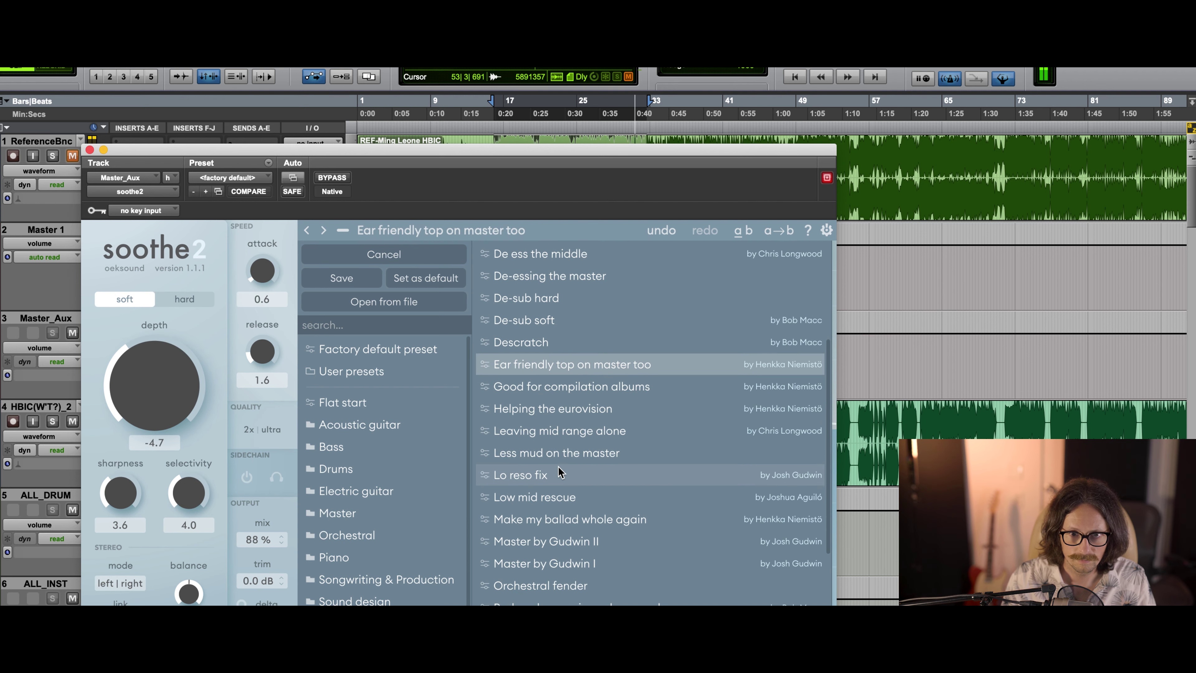
scroll(569, 435, "down", 5)
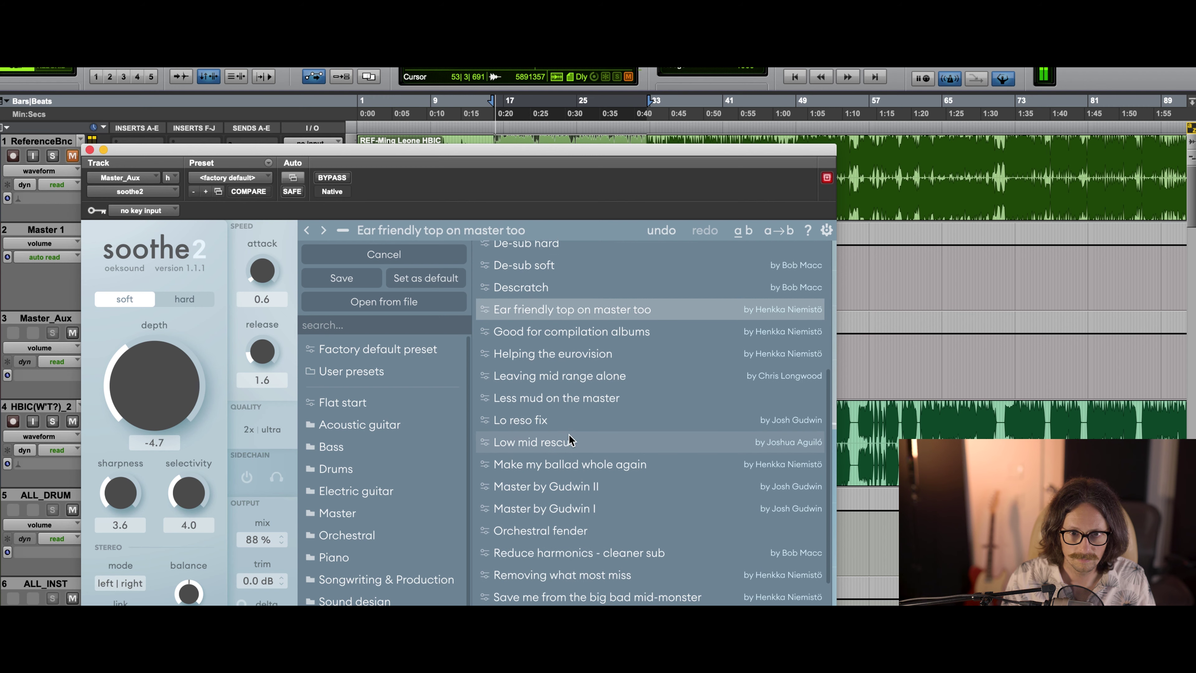
scroll(570, 477, "down", 1)
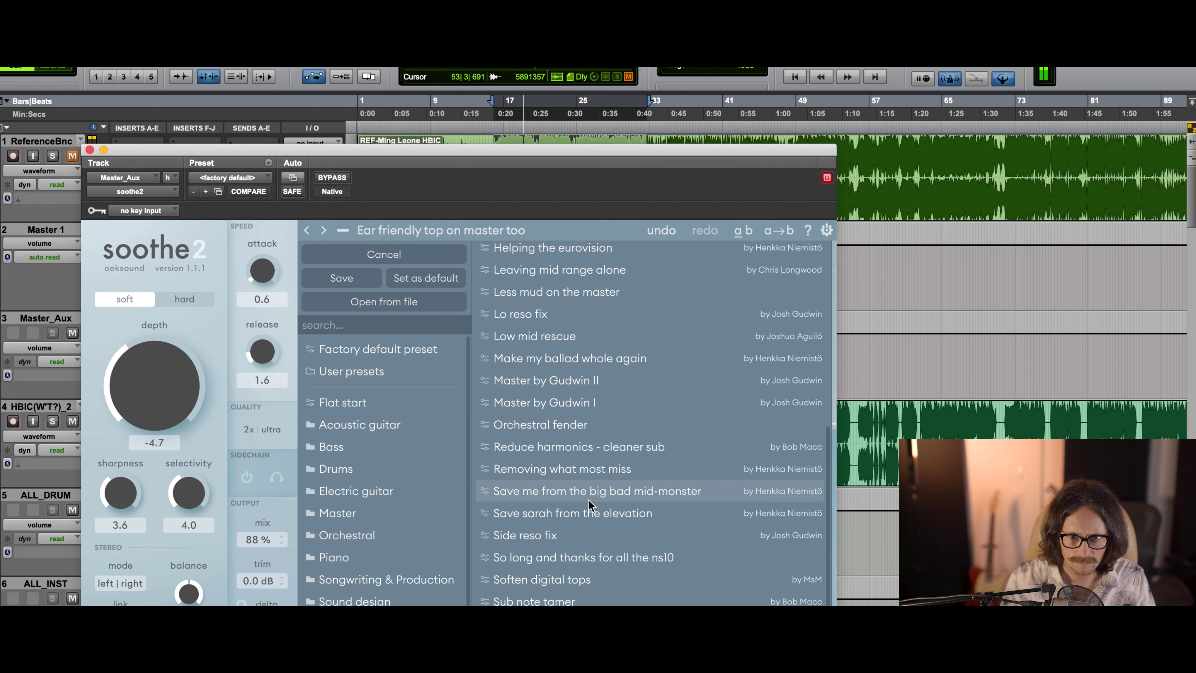
scroll(595, 490, "up", 1)
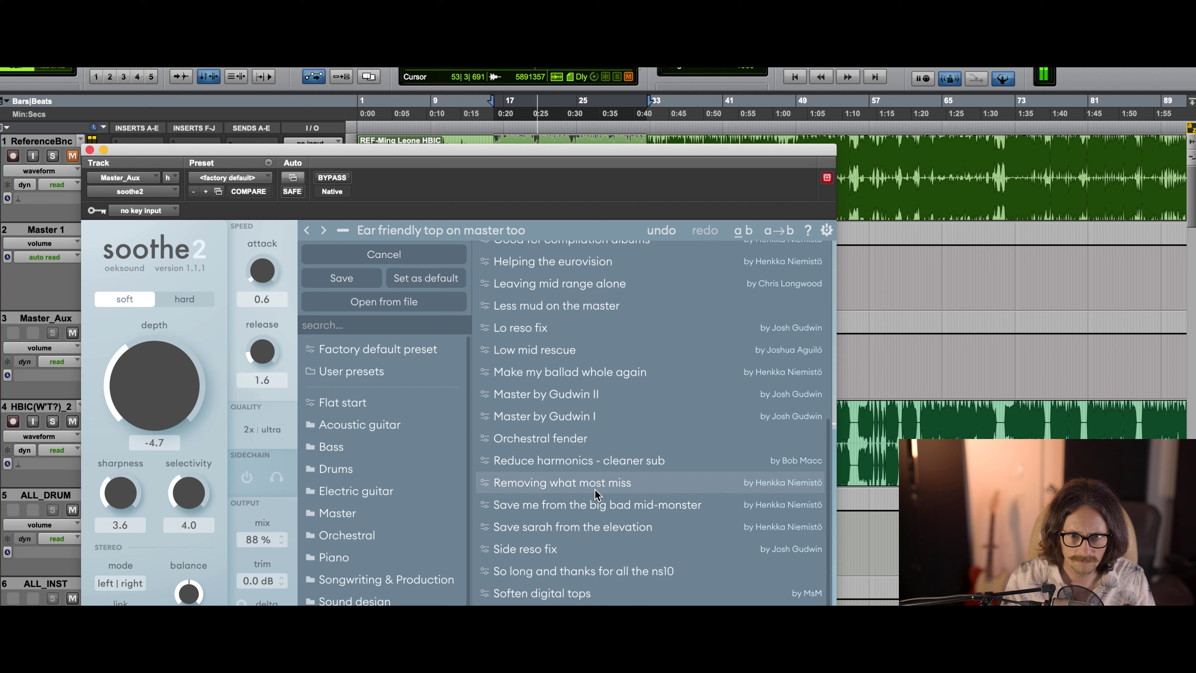
left_click(591, 502)
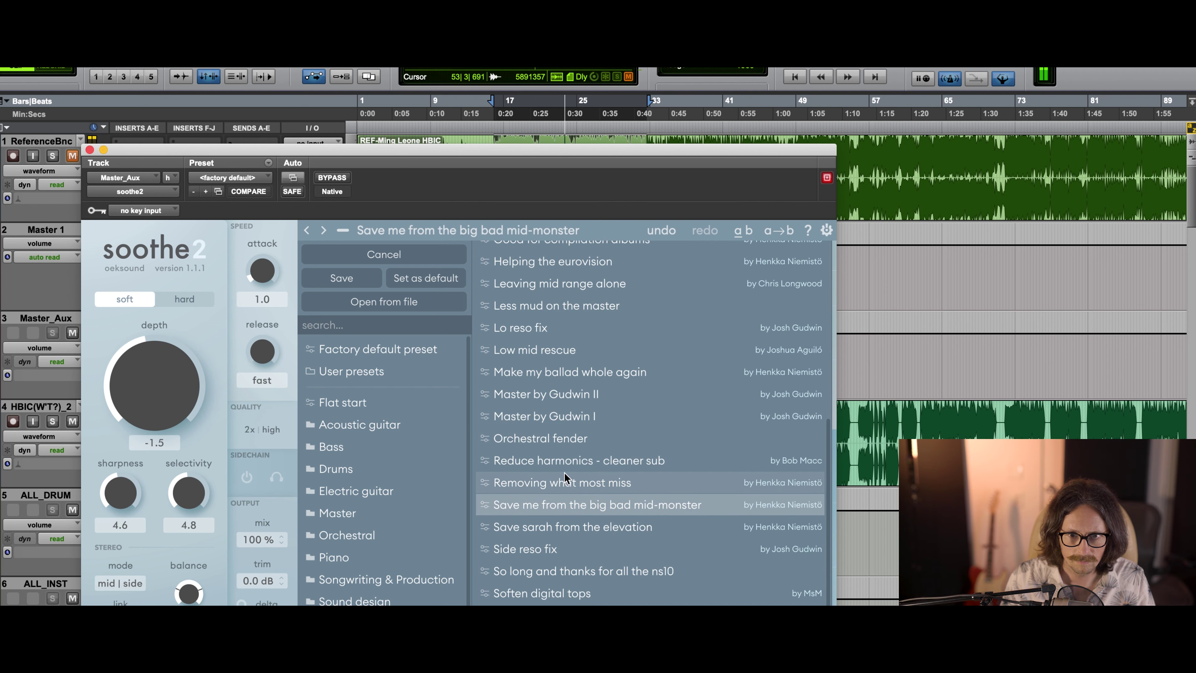
Step: Compare De ess the middle, Ear friendly top on master too and Less mud on the master, ending with Leaving mid range alone loaded
scroll(565, 478, "up", 10)
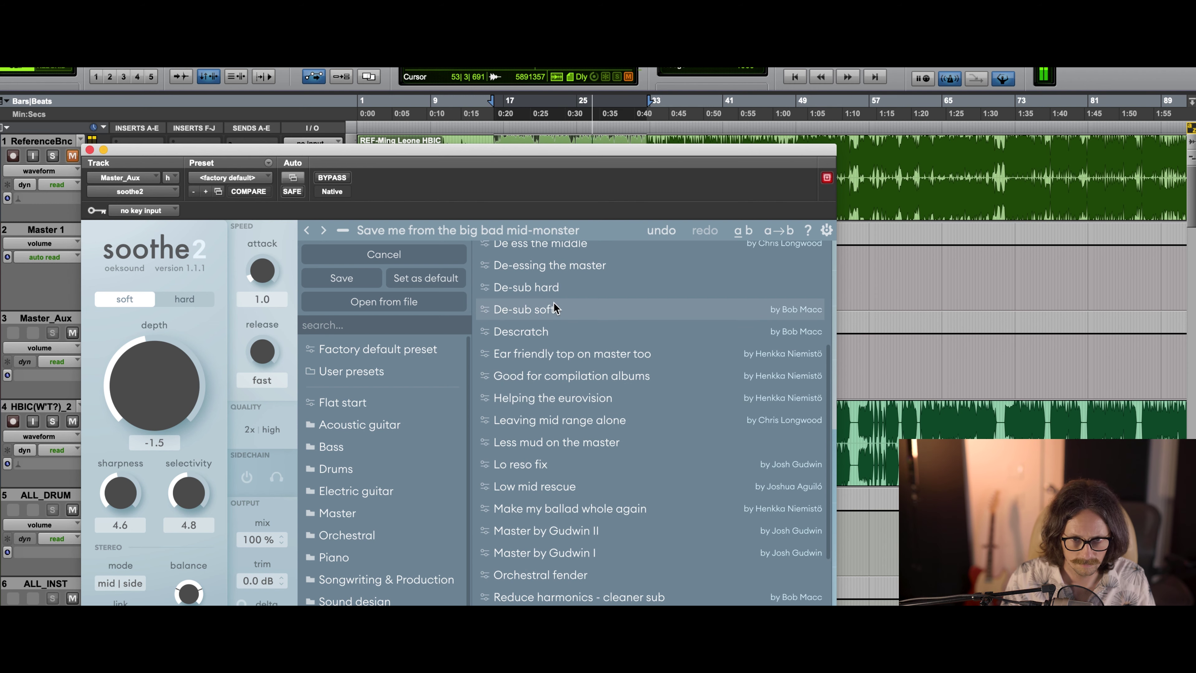
scroll(546, 312, "up", 1)
left_click(542, 272)
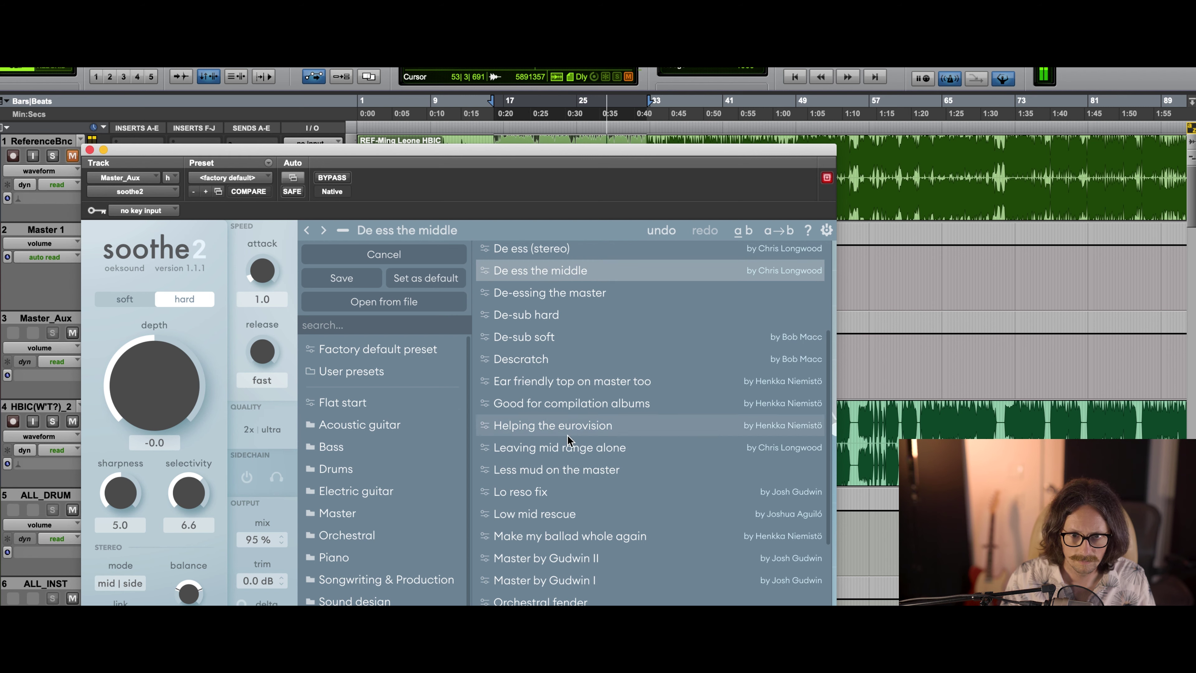
left_click(570, 380)
left_click(561, 470)
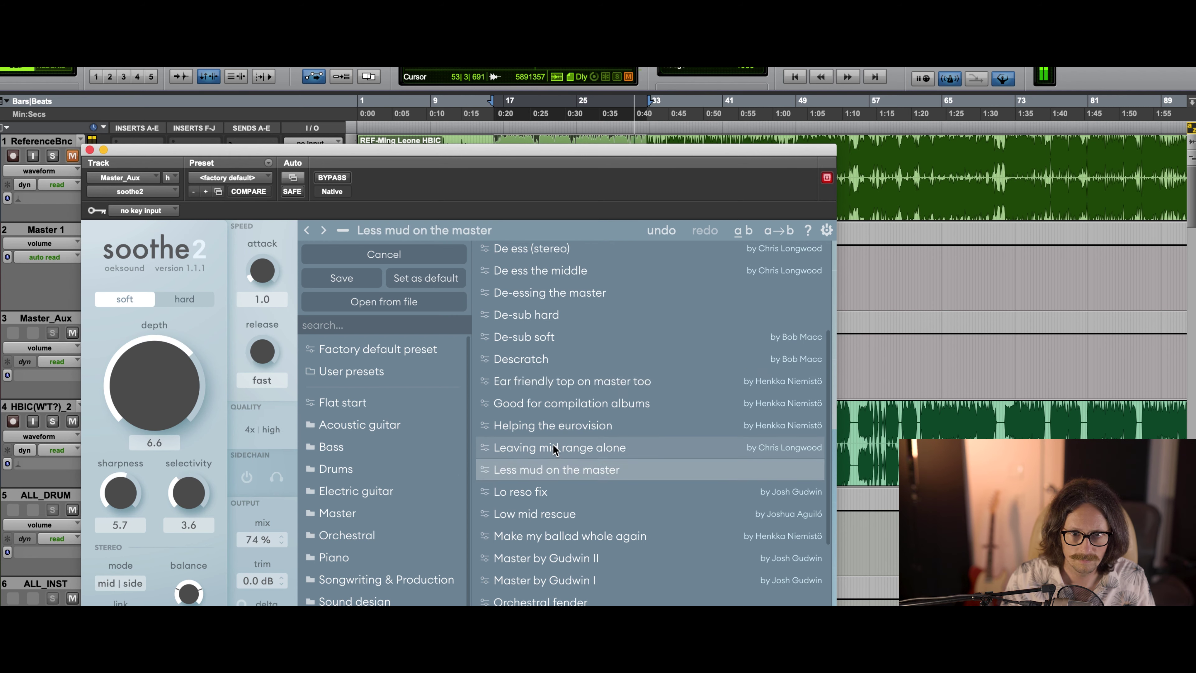
left_click(557, 453)
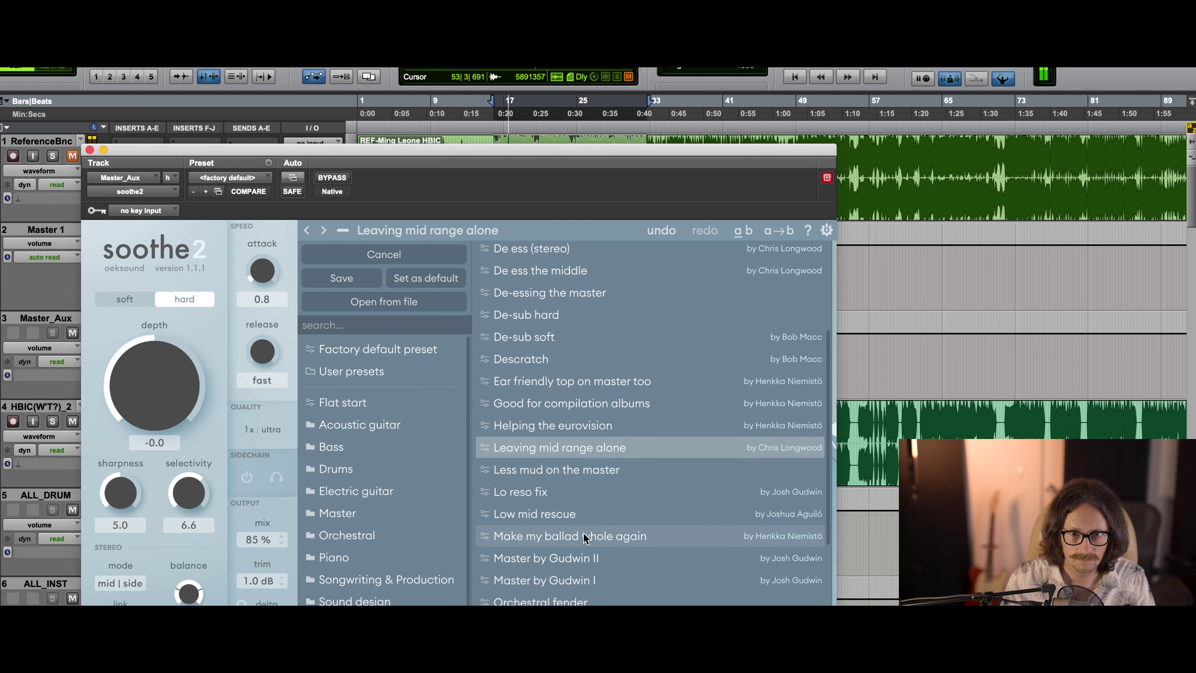
Step: Compare the Master by Gudwin II and Master by Gudwin I presets, load Master by Gudwin II and leave the preset browser
left_click(589, 559)
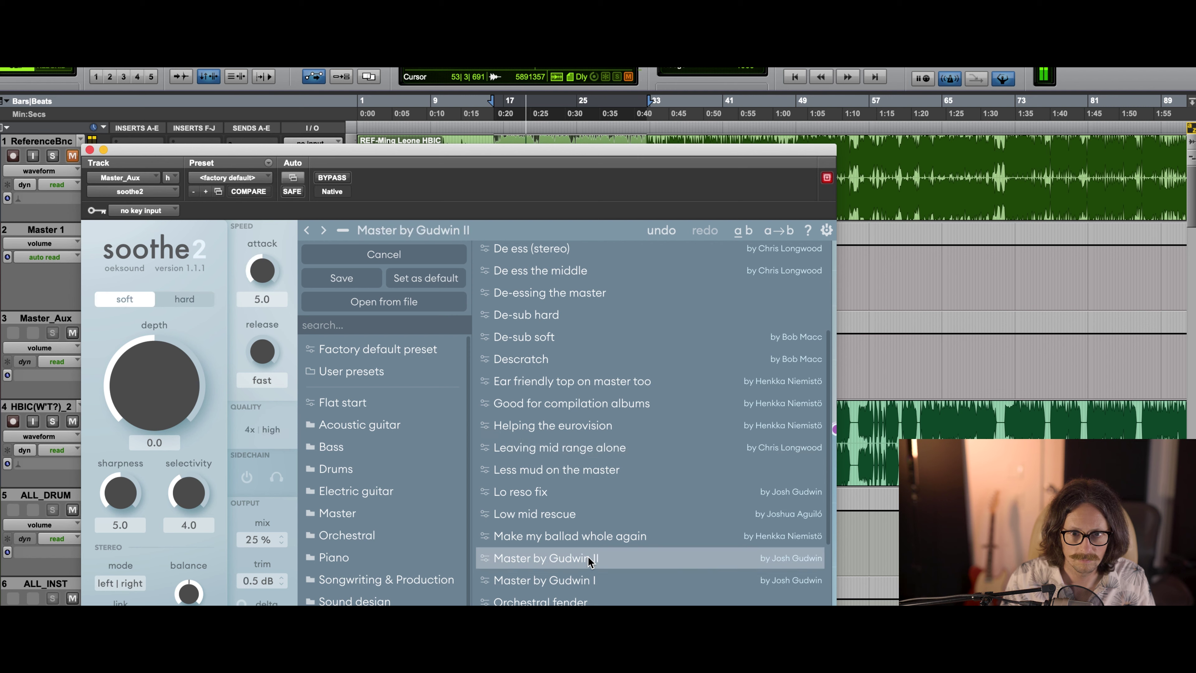
left_click(584, 583)
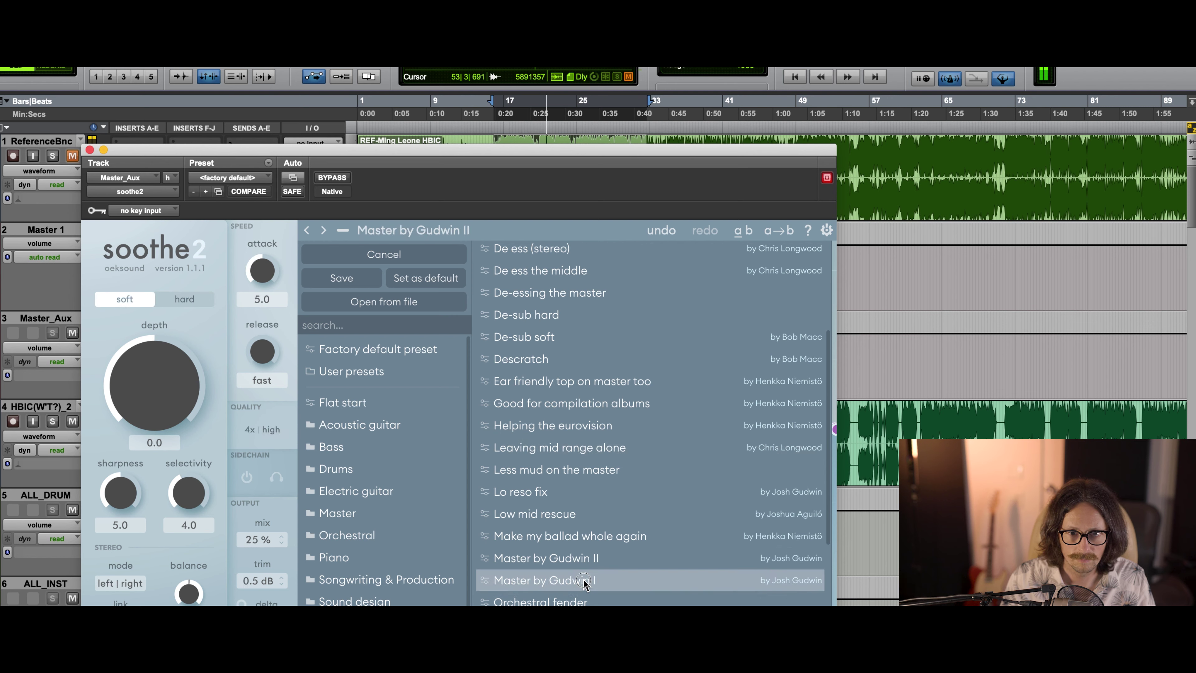
left_click(578, 561)
left_click(343, 230)
Step: Move soothe2's band 1 up in frequency to between 250 and 500 Hz and select band 3
right_click(373, 385)
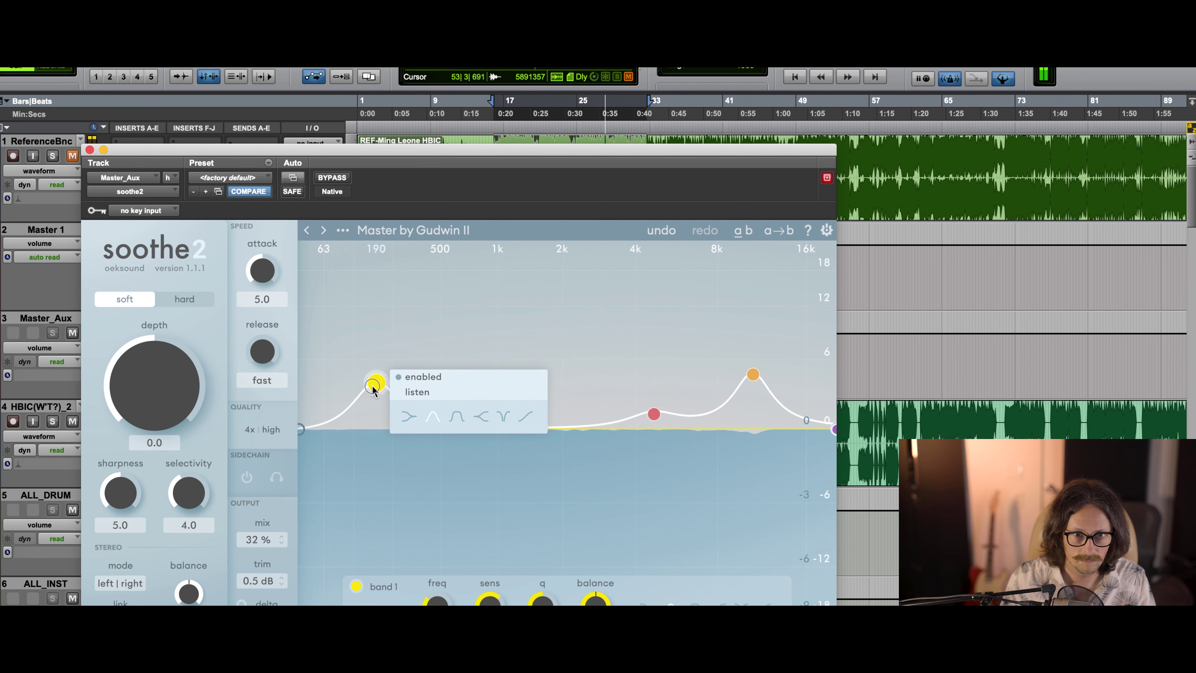
left_click_drag(373, 386, 412, 390)
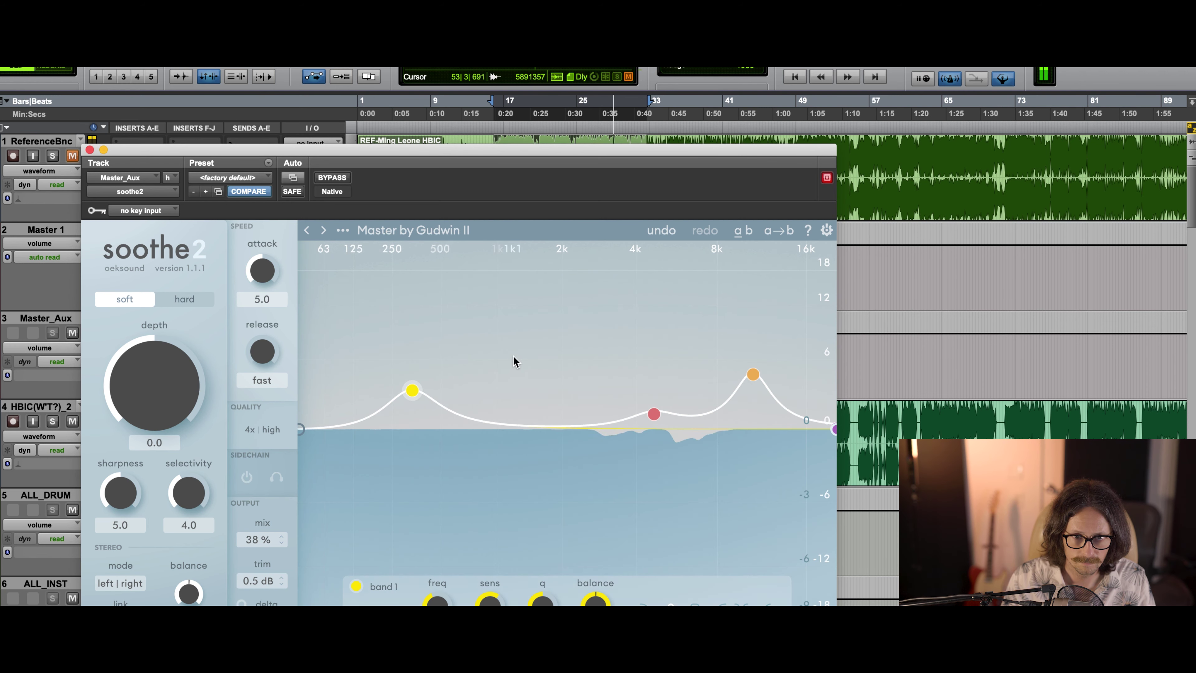
left_click(653, 413)
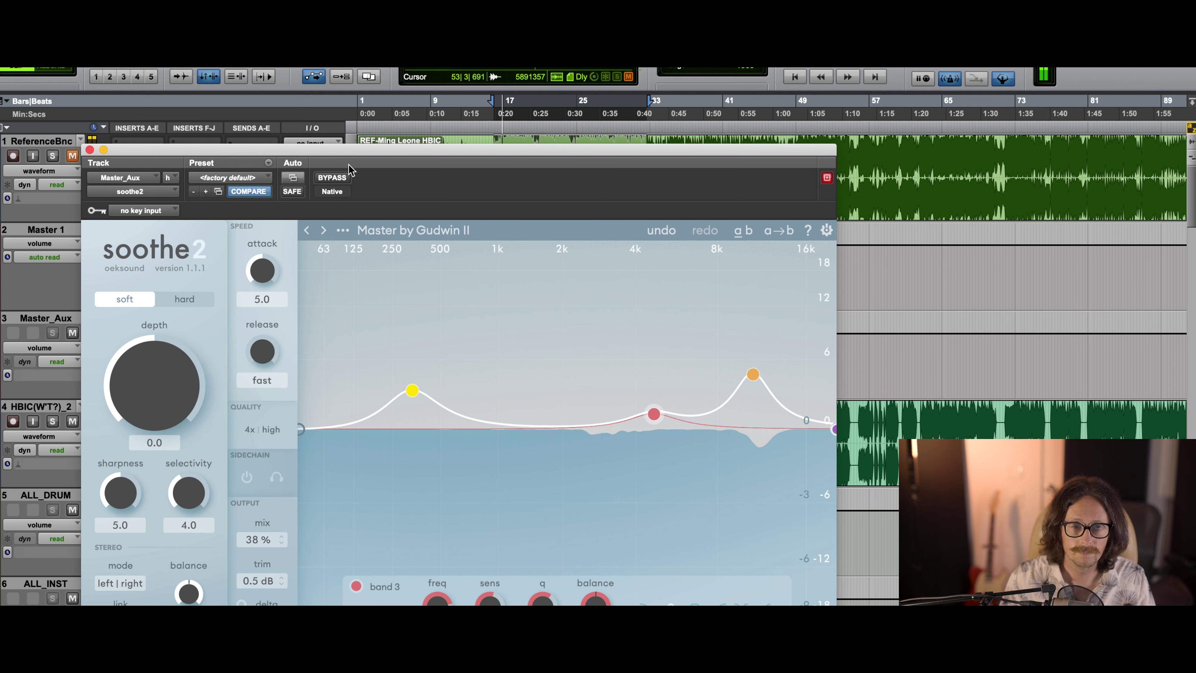
Step: Compare soothe2 bypassed and active, lower band 1's sensitivity, then close the plug-in and stop playback
left_click(340, 181)
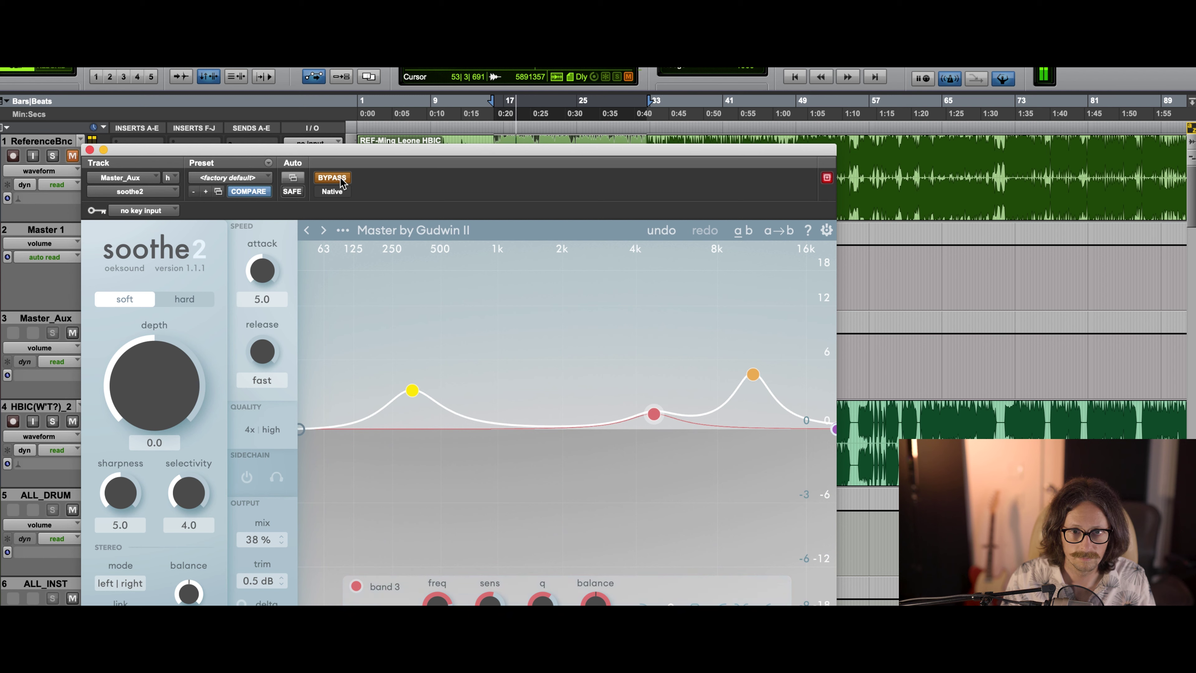
left_click(341, 181)
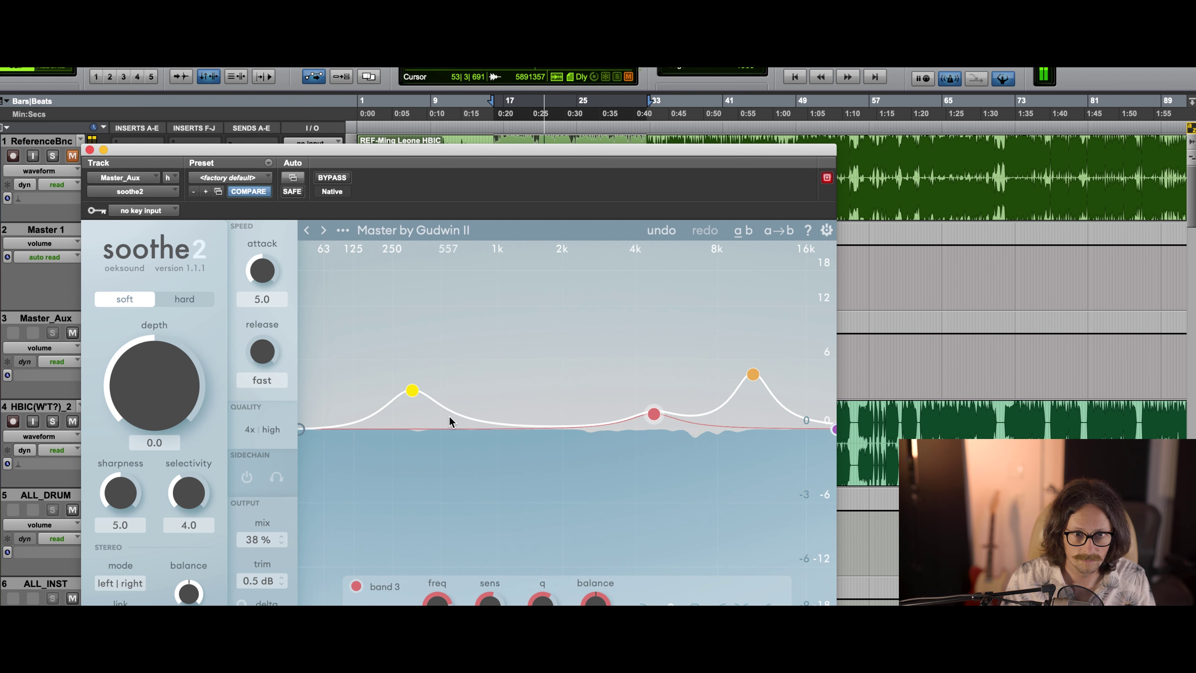
left_click_drag(413, 390, 417, 407)
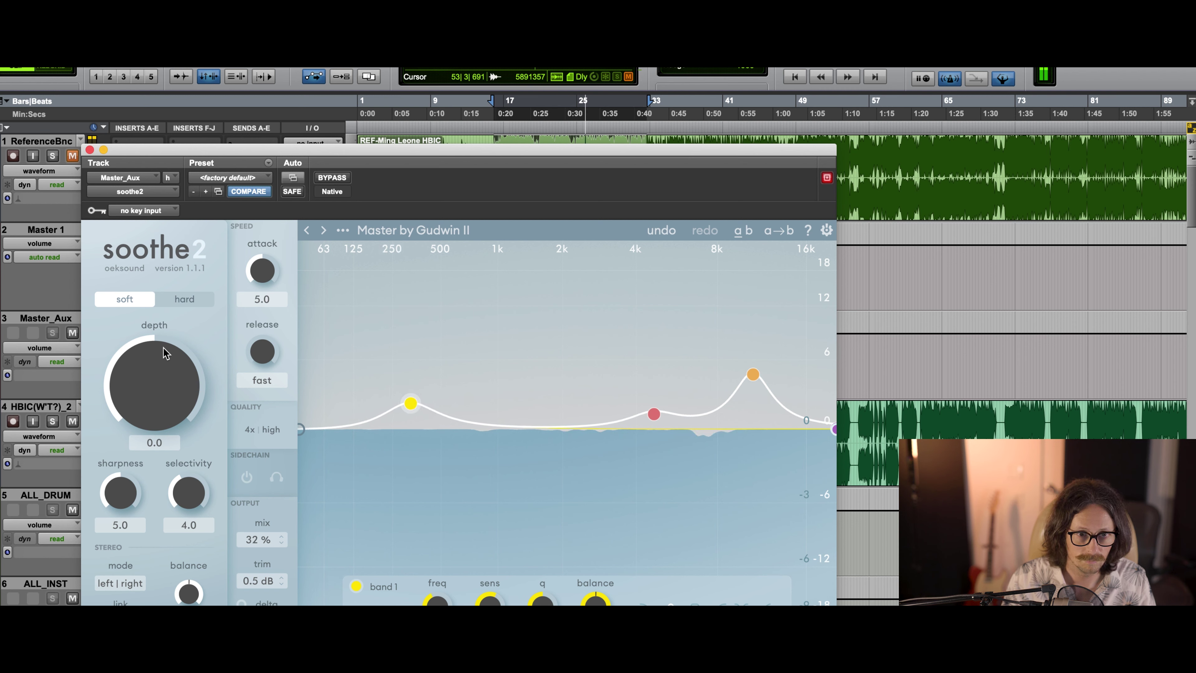
left_click(90, 150)
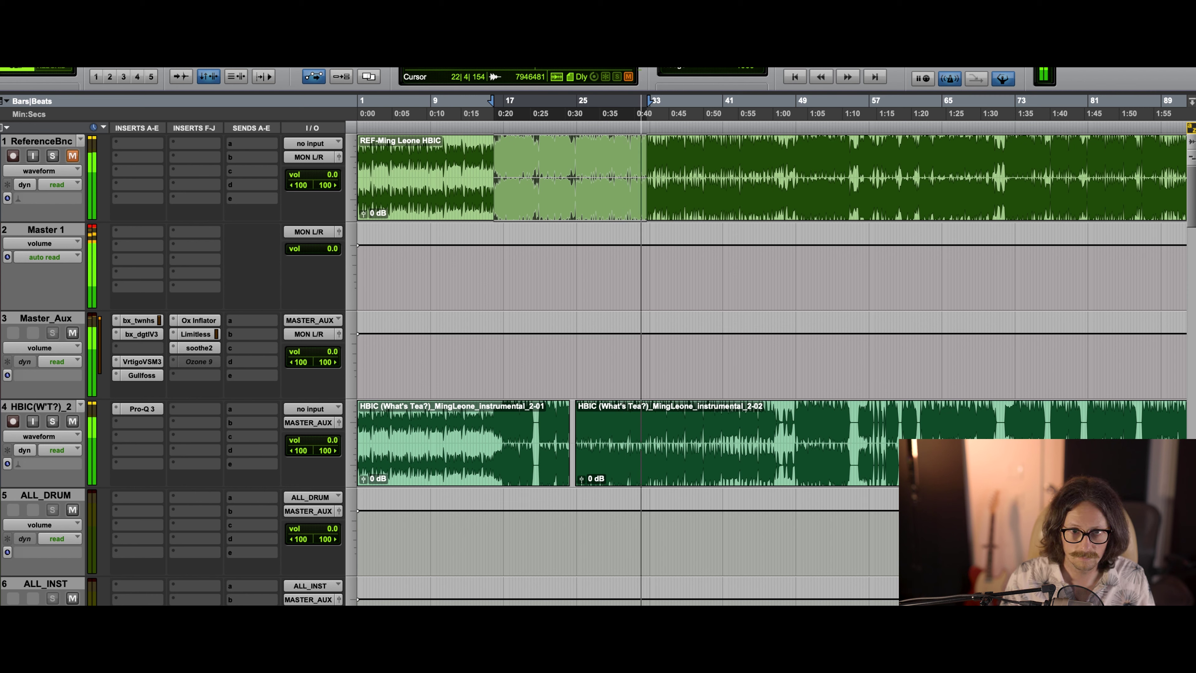
key("space")
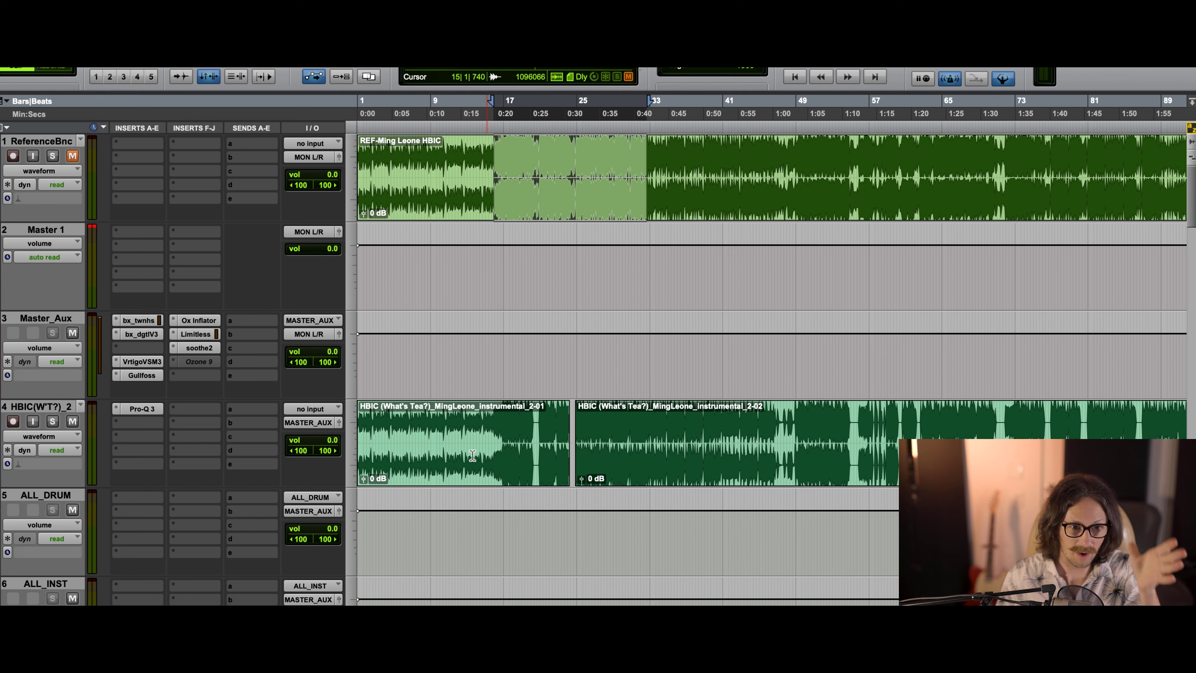
Step: Activate Ozone 9 on Master_Aux and look through its Equalizer 1, Dynamic EQ and Maximizer modules
left_click(198, 362, "ctrl+super")
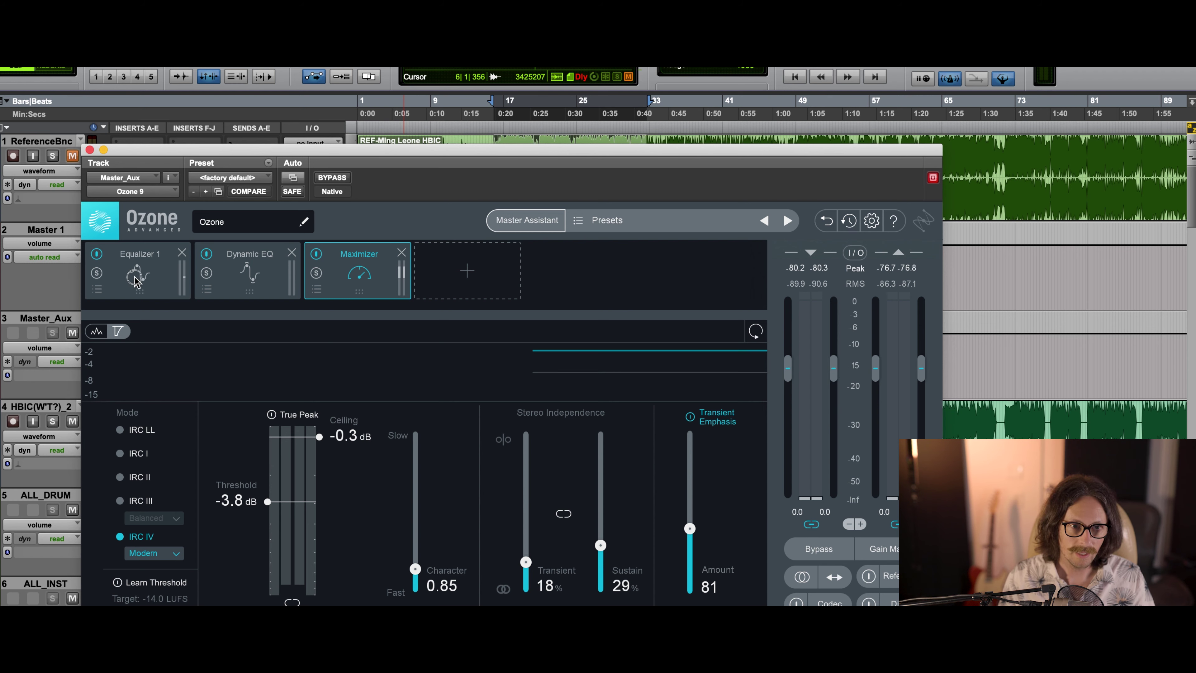
left_click(135, 276)
left_click(252, 271)
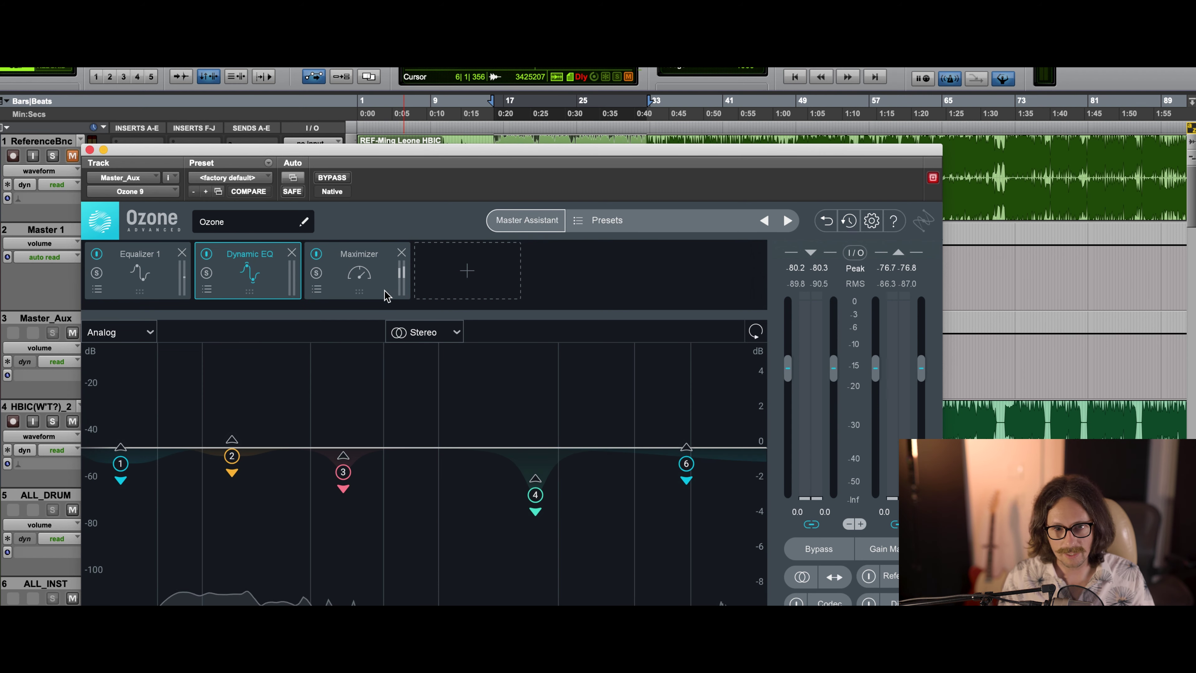
left_click(361, 277)
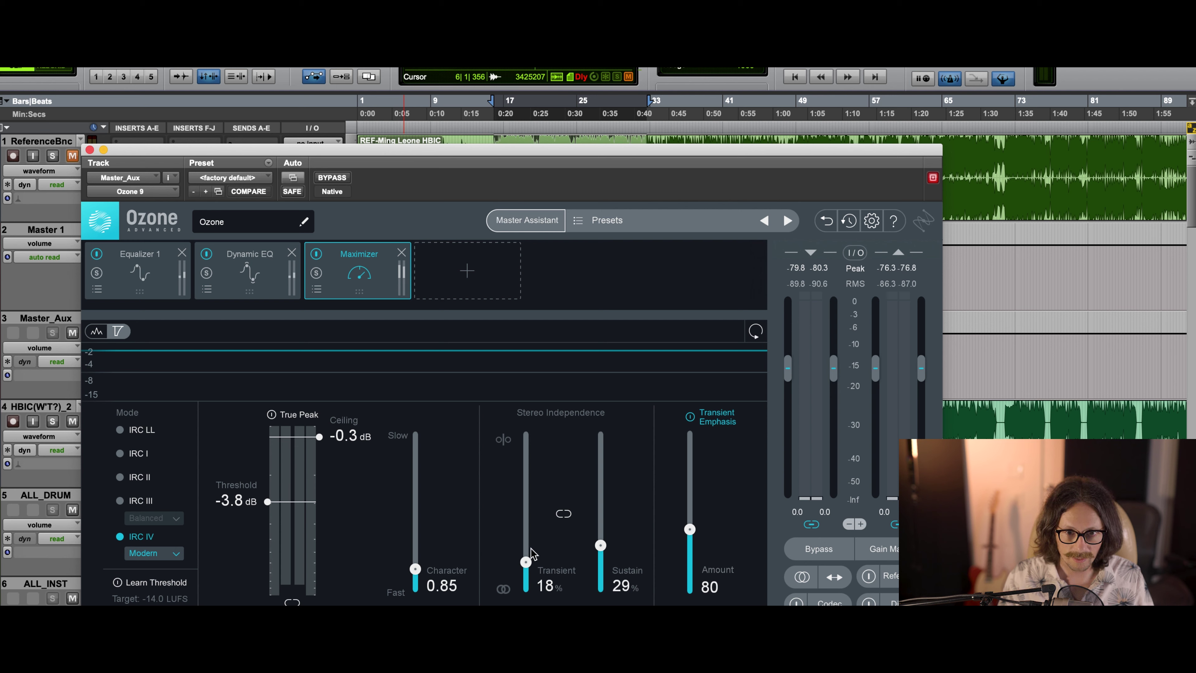
Step: Set the Maximizer's stereo independence to 32% transient and 14% sustain, and its threshold to -1.8 dB
left_click_drag(530, 564, 524, 552)
left_click_drag(597, 550, 602, 574)
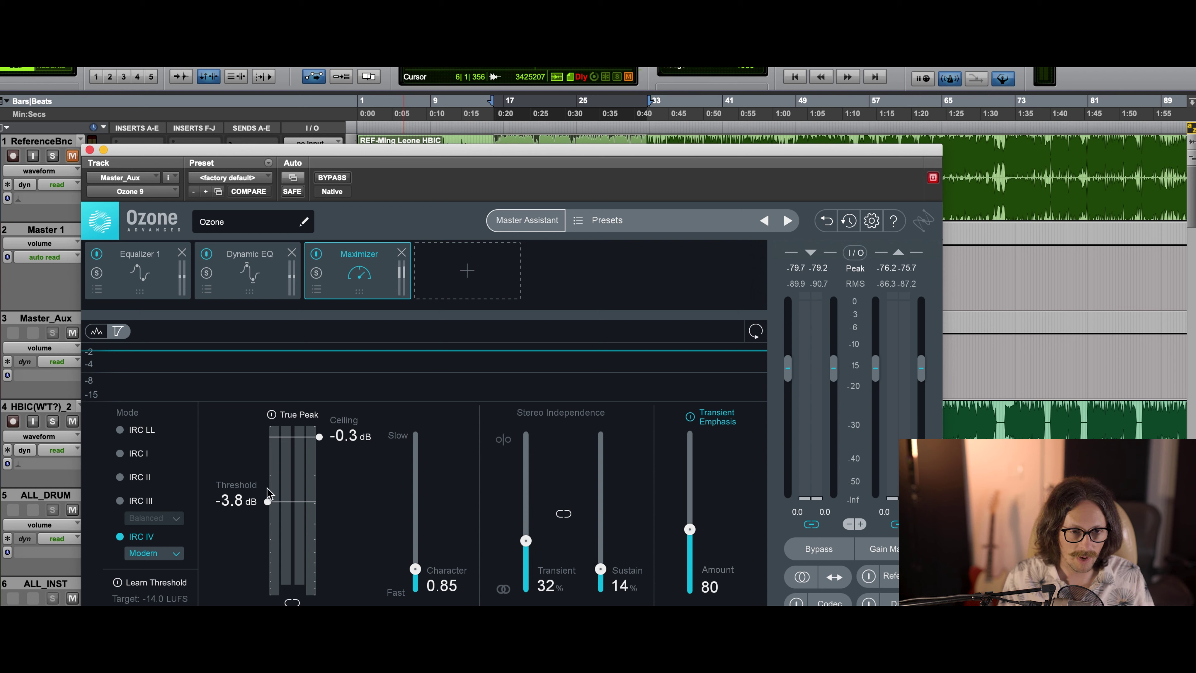
left_click_drag(264, 507, 268, 477)
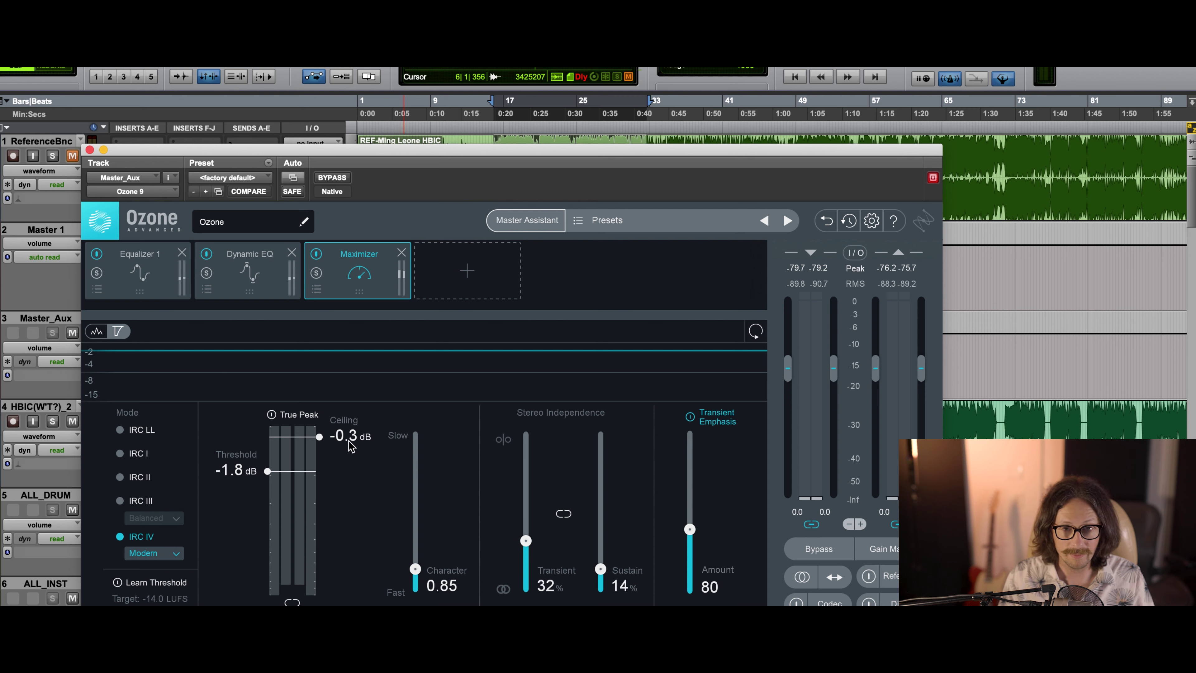
Step: Reduce the gain of Equalizer 1's band 5 to 0.1 dB
left_click(162, 292)
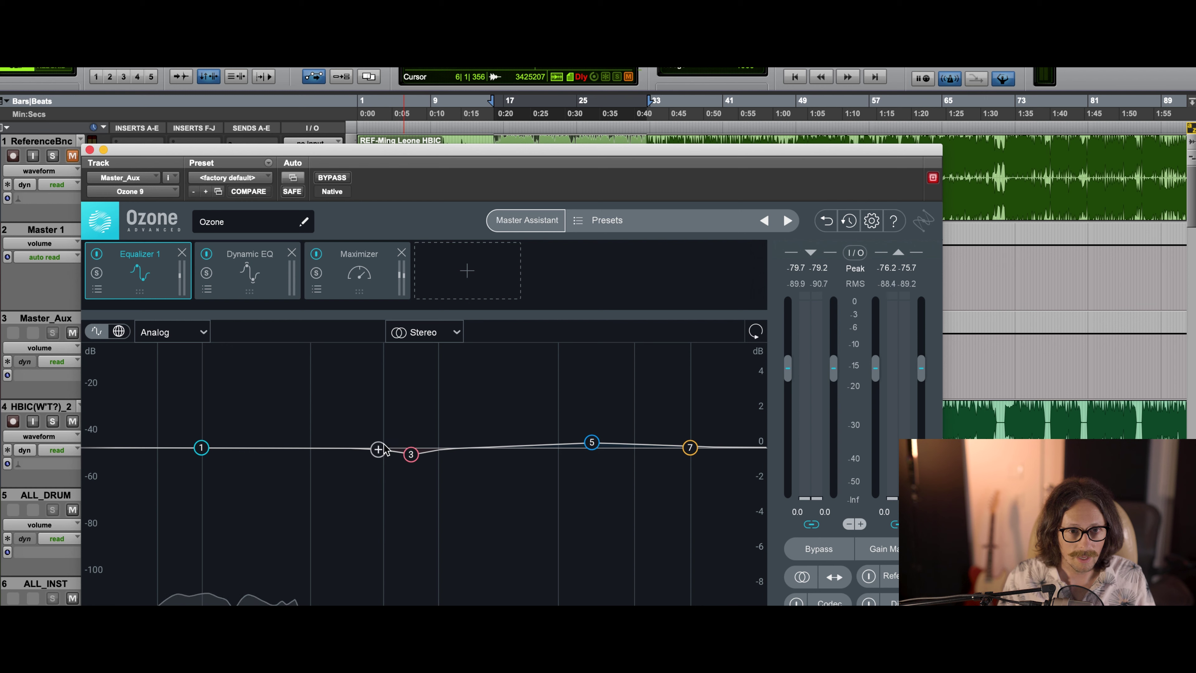
left_click(593, 442)
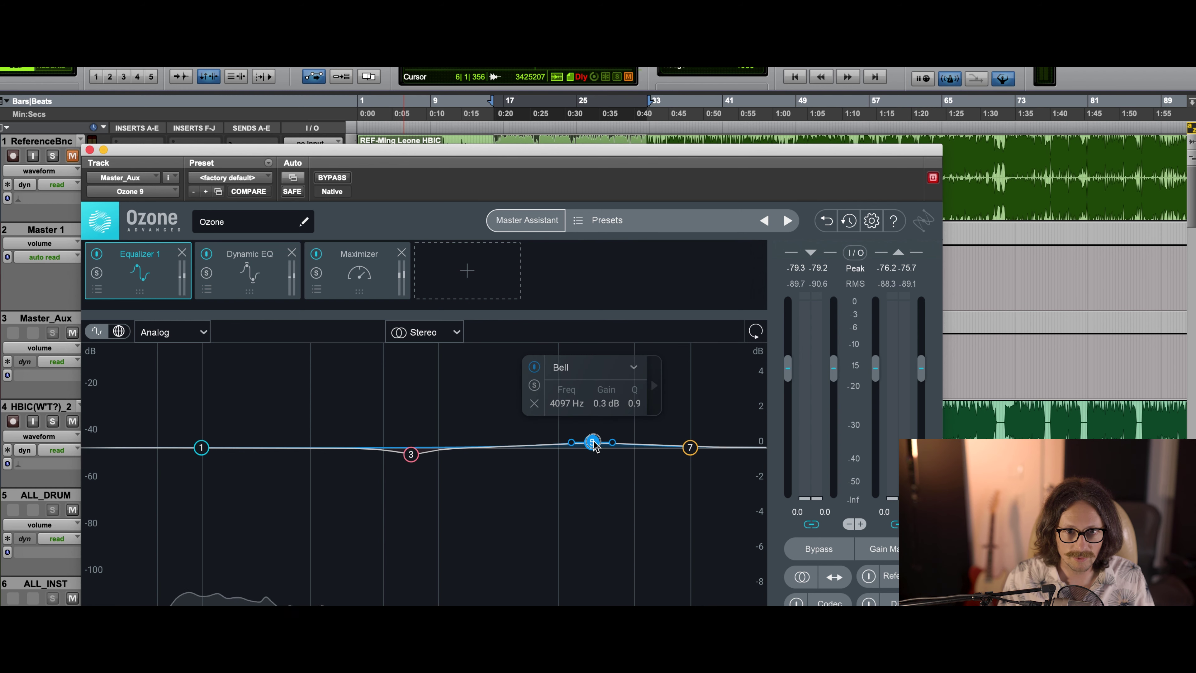
left_click_drag(594, 441, 593, 445)
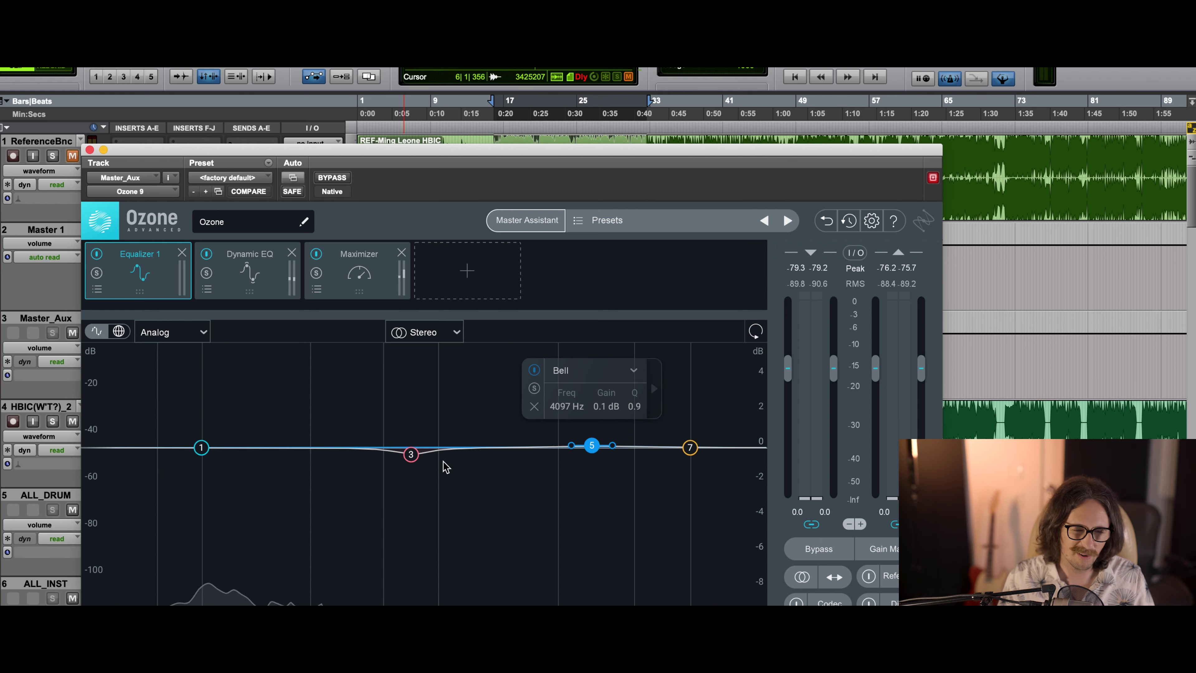
Step: In the Dynamic EQ, set band 4 to 2315 Hz at -1.4 dB and band 6 to 10000 Hz at -1.0 dB
left_click(257, 286)
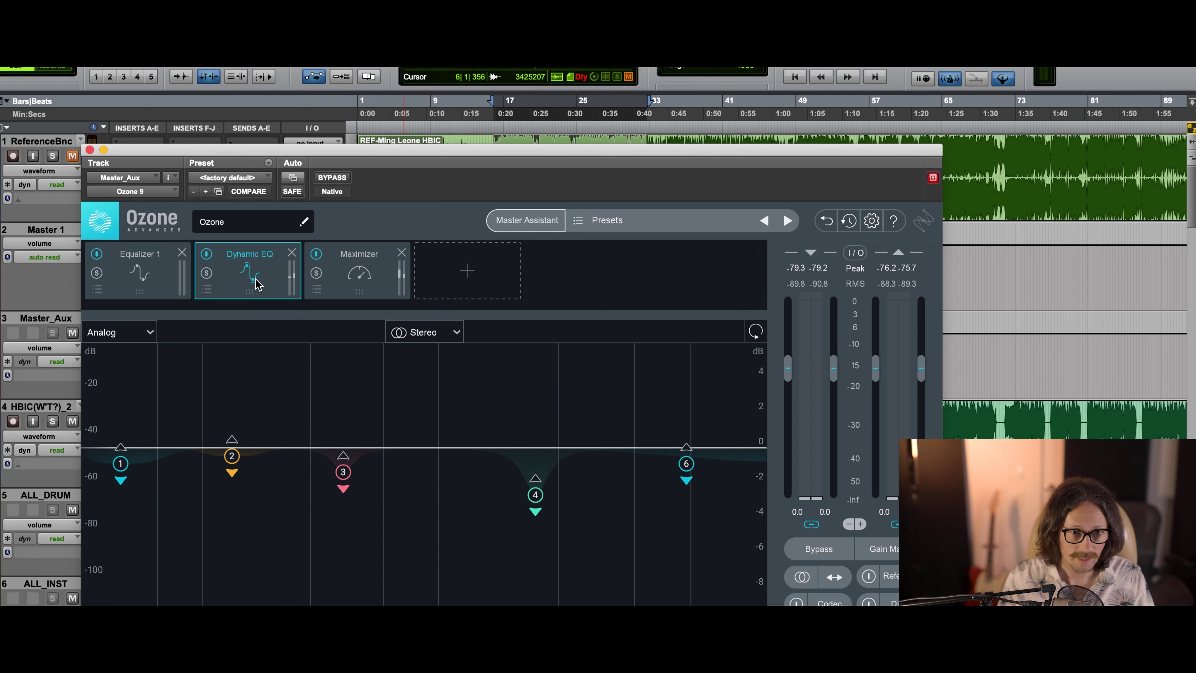
mouse_move(538, 499)
left_click_drag(538, 498, 532, 479)
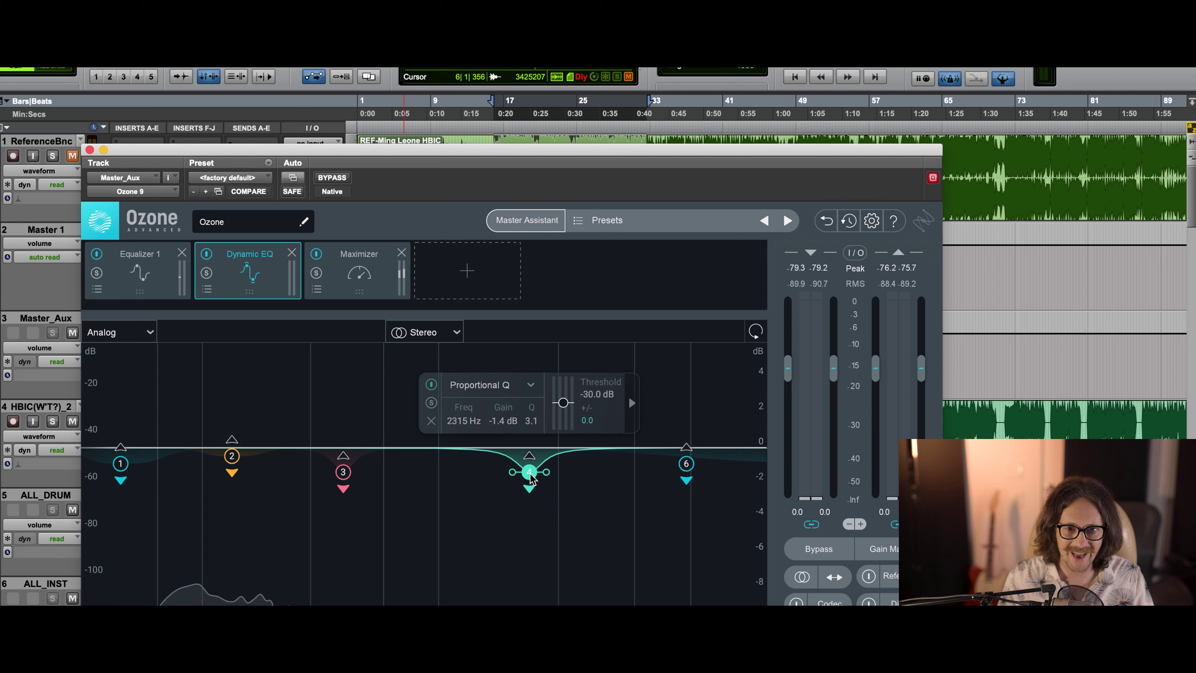
mouse_move(684, 469)
left_click_drag(684, 468, 684, 471)
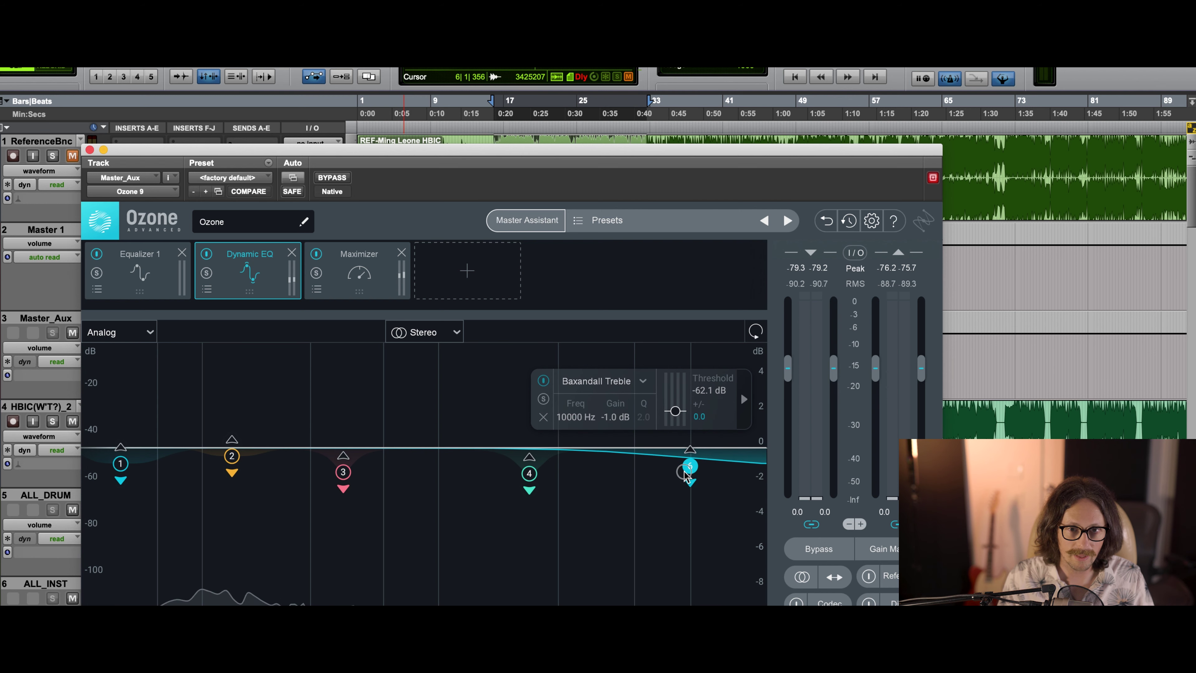
Step: Nudge the Dynamic EQ's band 3 slightly lower in frequency and reduce the cuts of bands 2 and 1 to -0.2 dB each
left_click(344, 472)
left_click_drag(342, 470, 339, 475)
left_click_drag(233, 464, 232, 453)
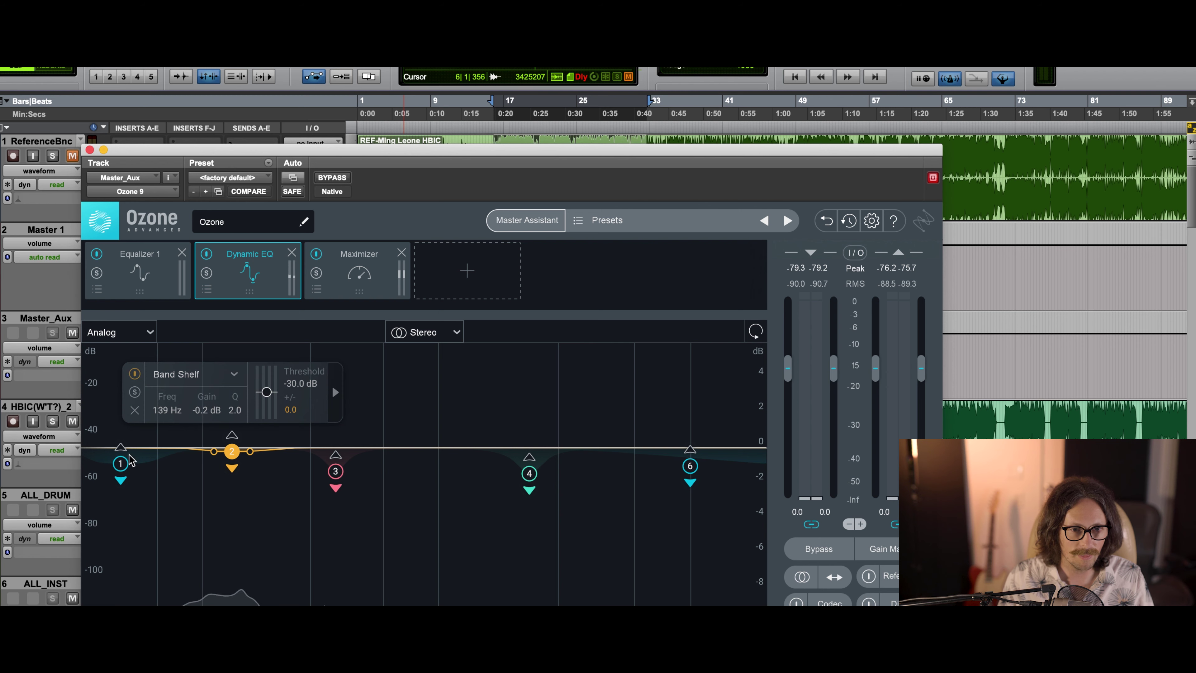
left_click_drag(125, 469, 125, 454)
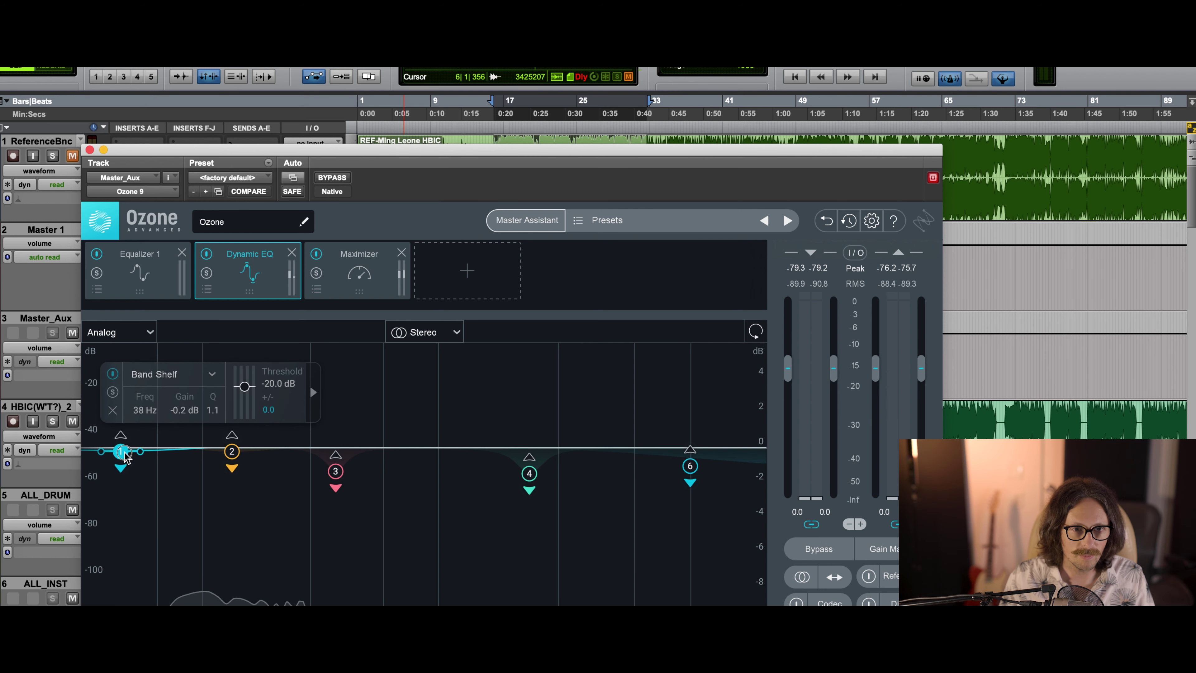
Step: During playback, retune Equalizer 1's band 5 to a bell cut at 2835 Hz, -0.4 dB, Q 1.1, auditioning the band alone along the way
left_click(163, 278)
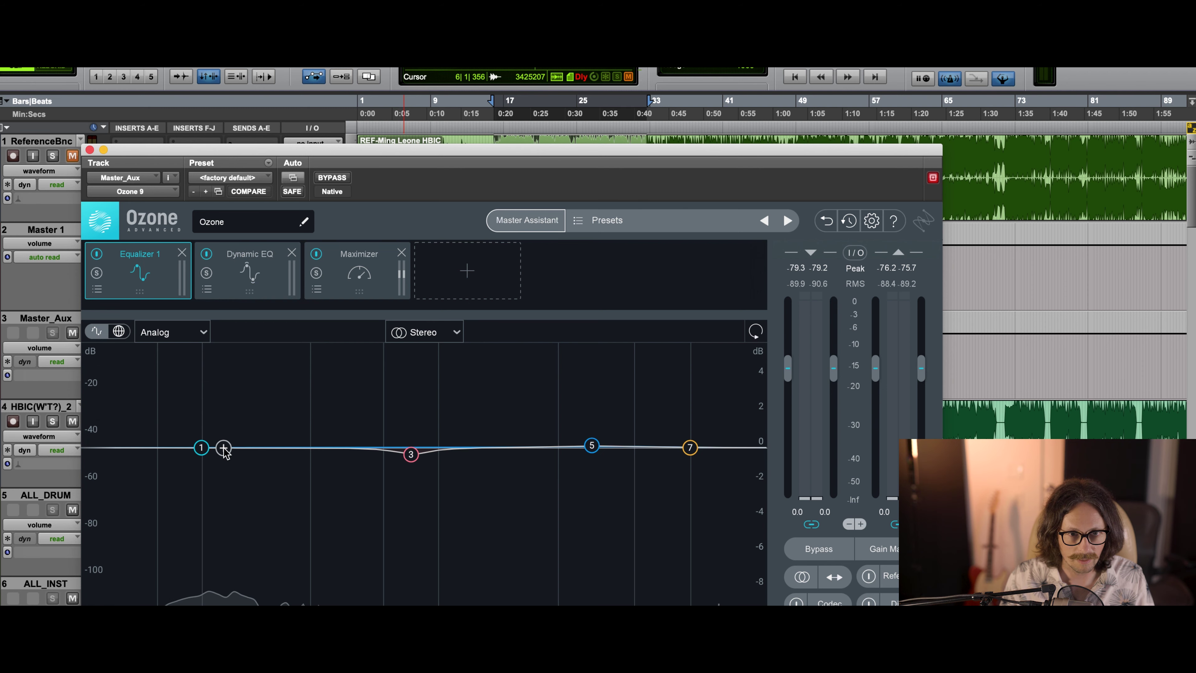
key("space")
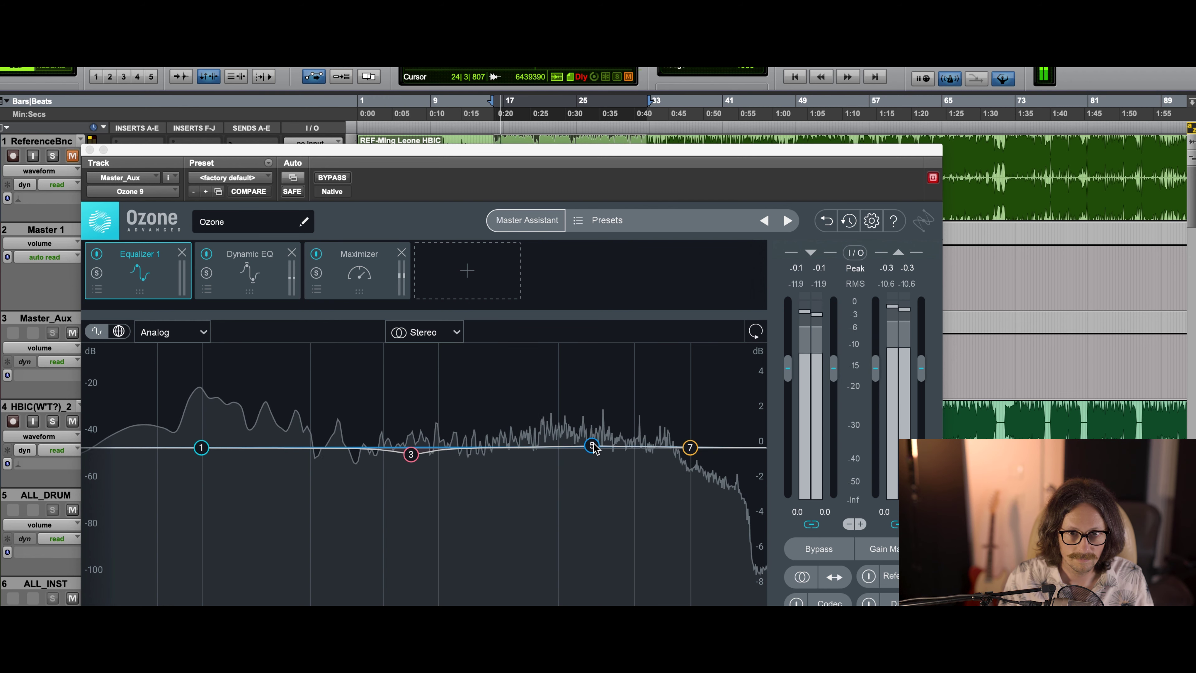
left_click_drag(594, 449, 553, 463)
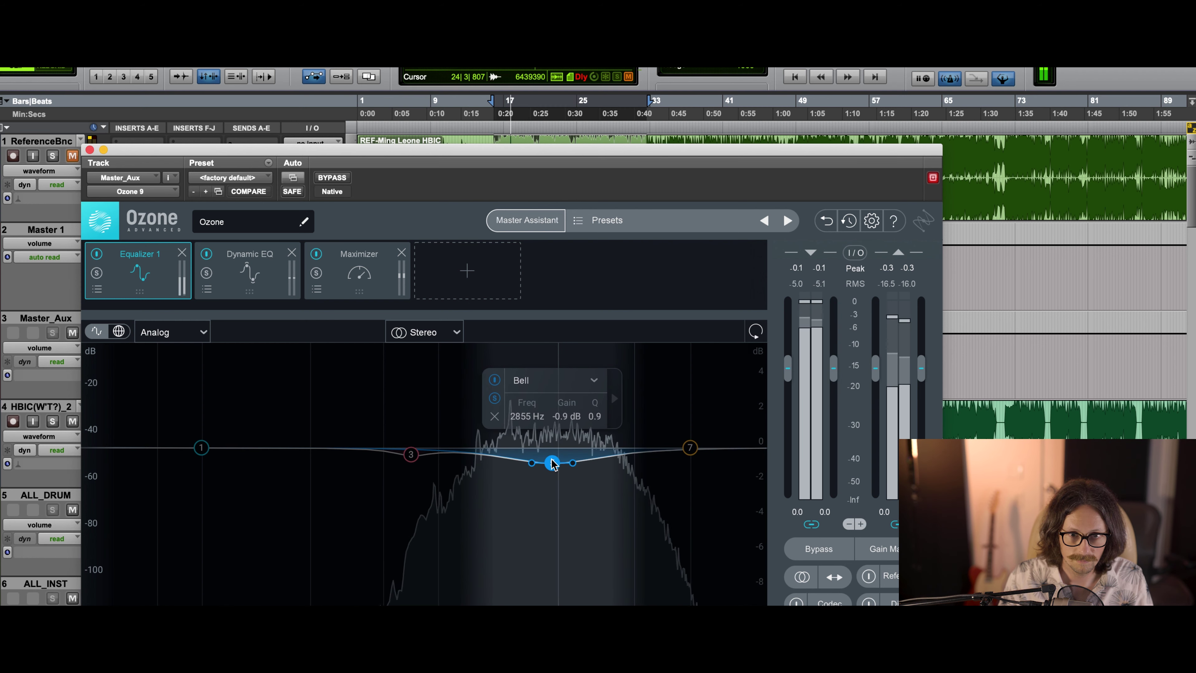
left_click(495, 399)
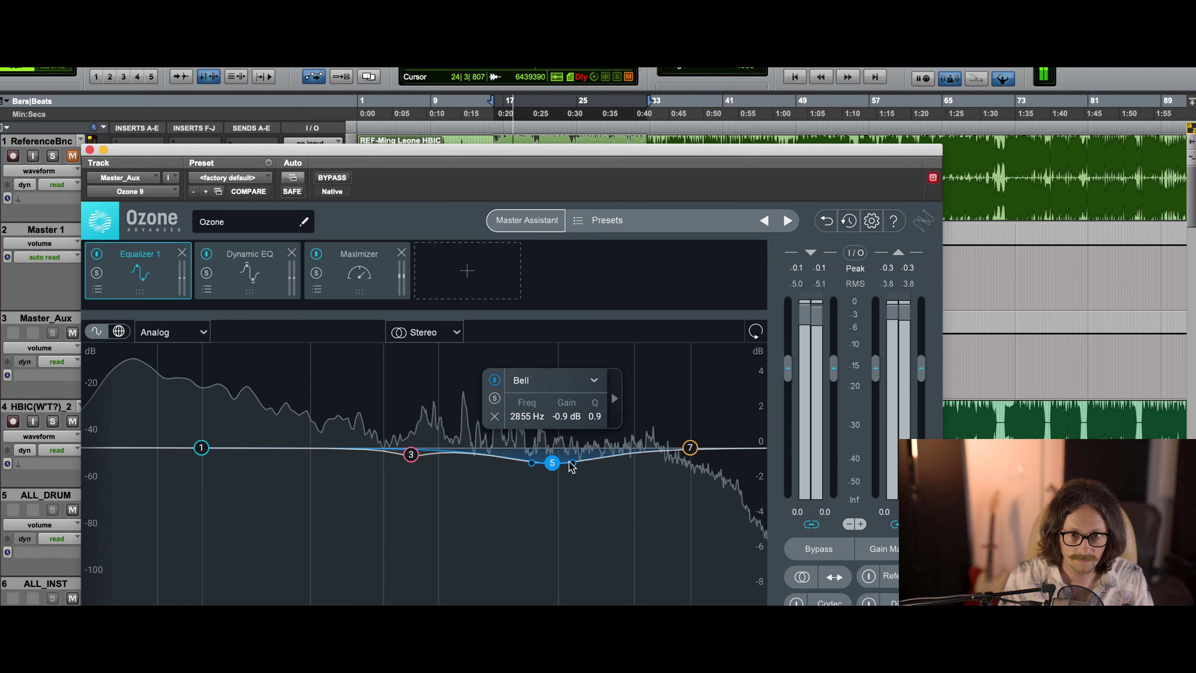
left_click_drag(571, 464, 569, 462)
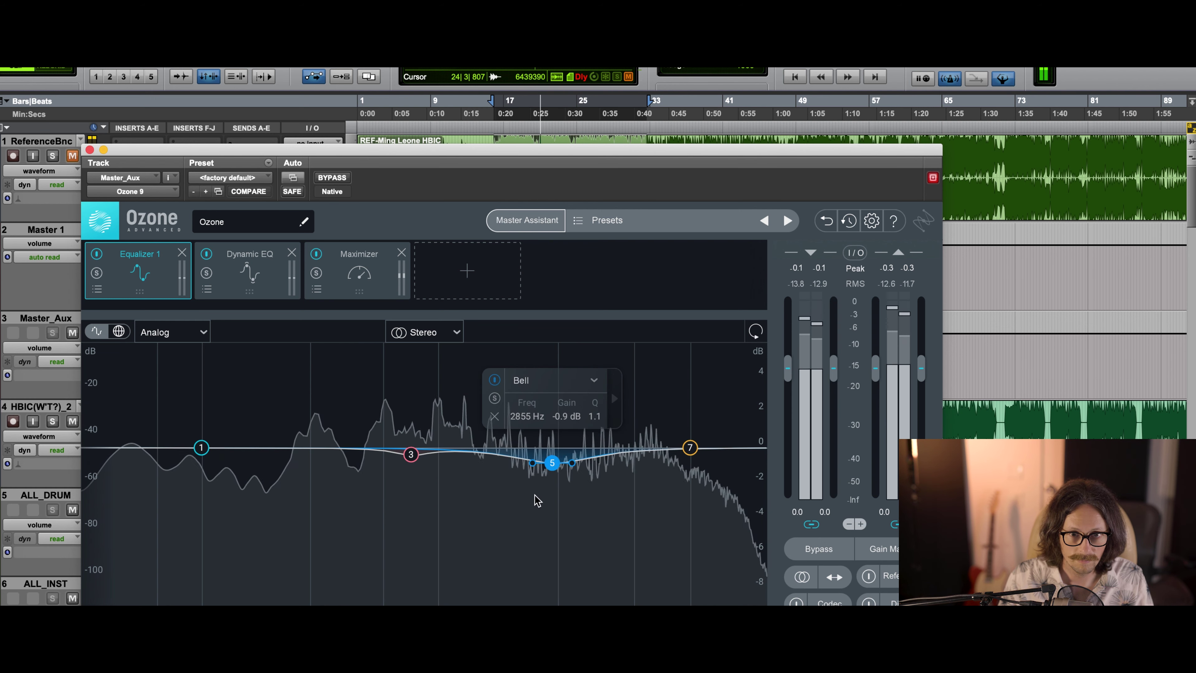
left_click_drag(552, 464, 551, 458)
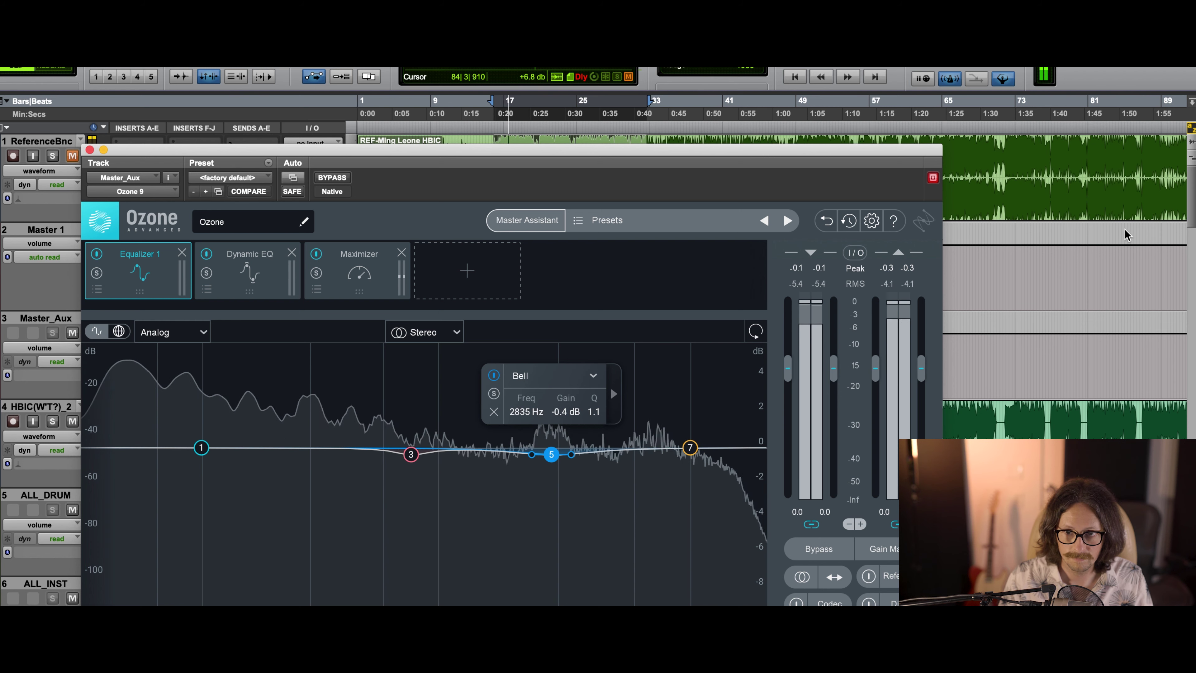
Step: Stop playback, disable Equalizer 1's band 5 and close Ozone 9
key("space")
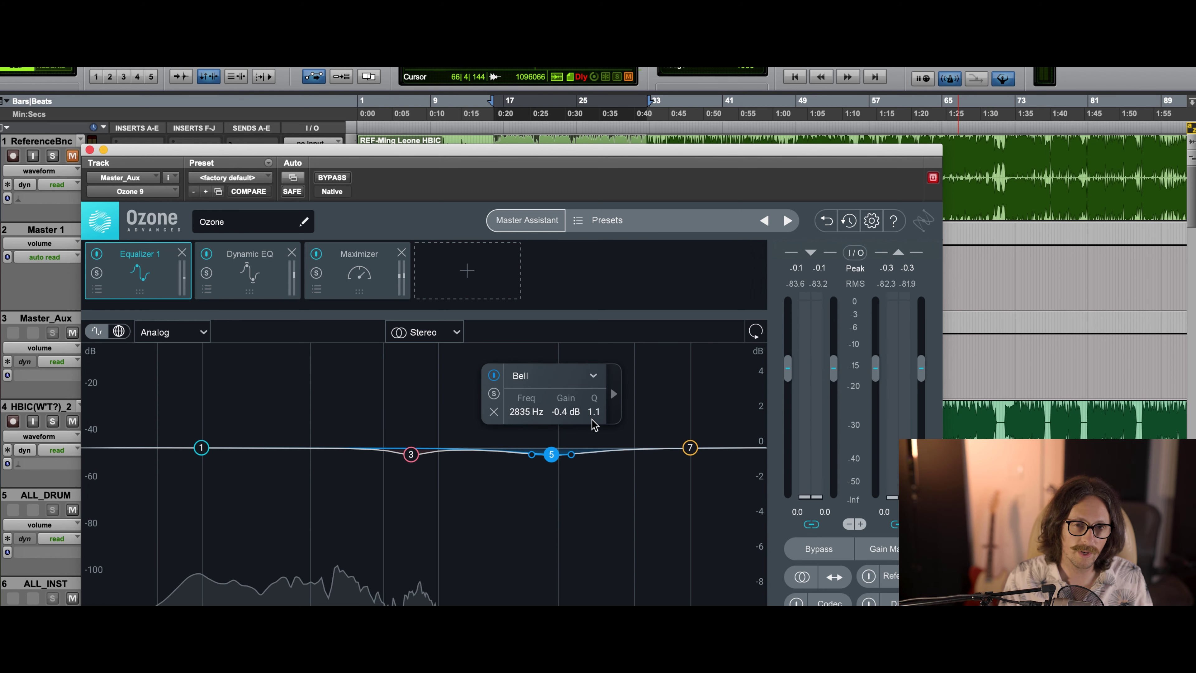
left_click(493, 376)
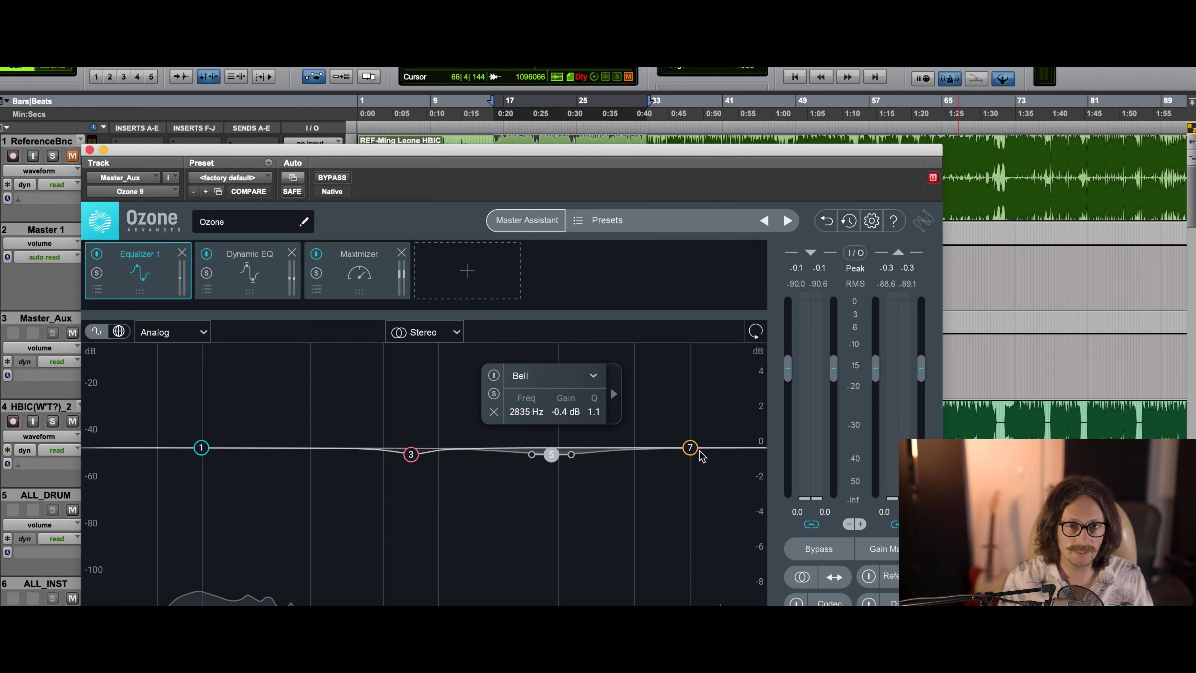
left_click(89, 150)
Step: Open Pro-Q 3 on the HBIC(W'T?)_2 track and add a bell band at 2787.2 Hz with -0.57 dB gain
left_click(142, 408)
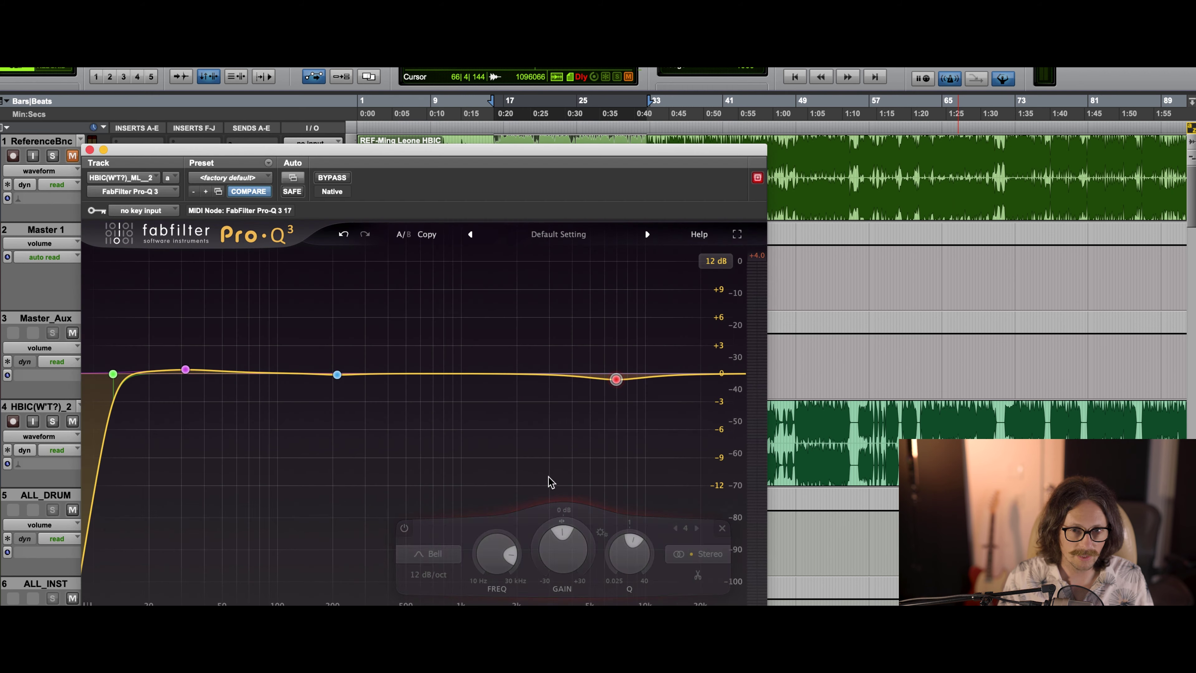
left_click(494, 375)
left_click_drag(496, 382, 545, 384)
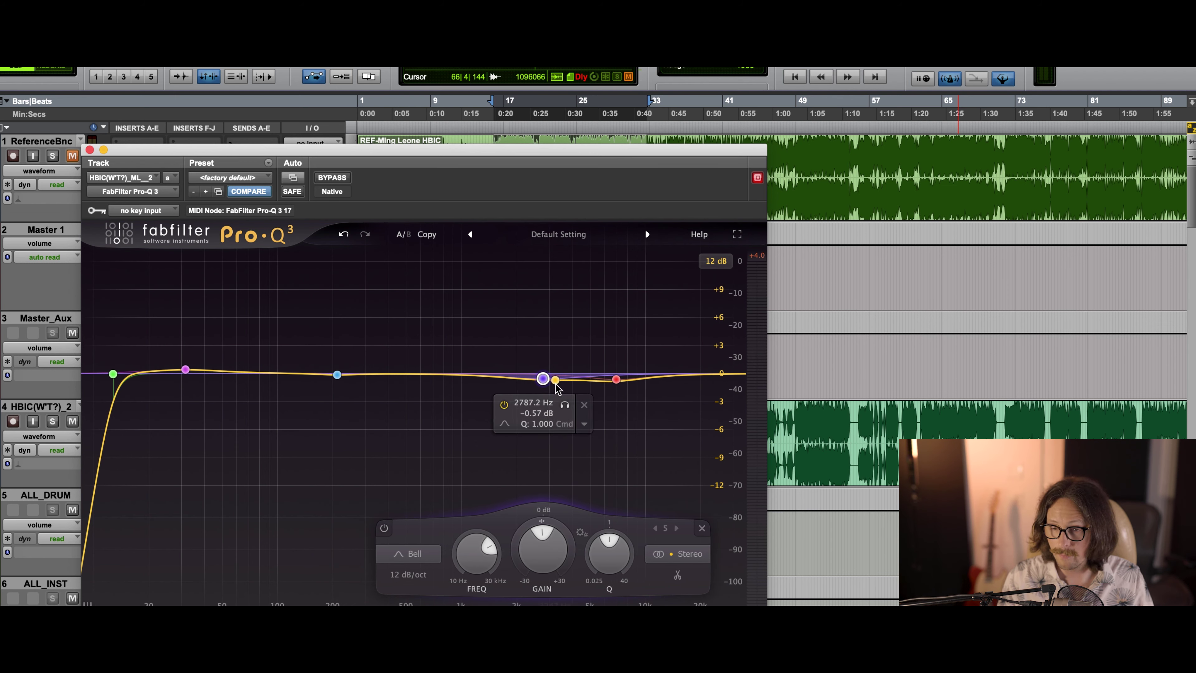
Step: During playback, adjust the new Pro-Q 3 bell to 2814 Hz at -1.06 dB and audition that band alone
left_click(985, 144)
key("space")
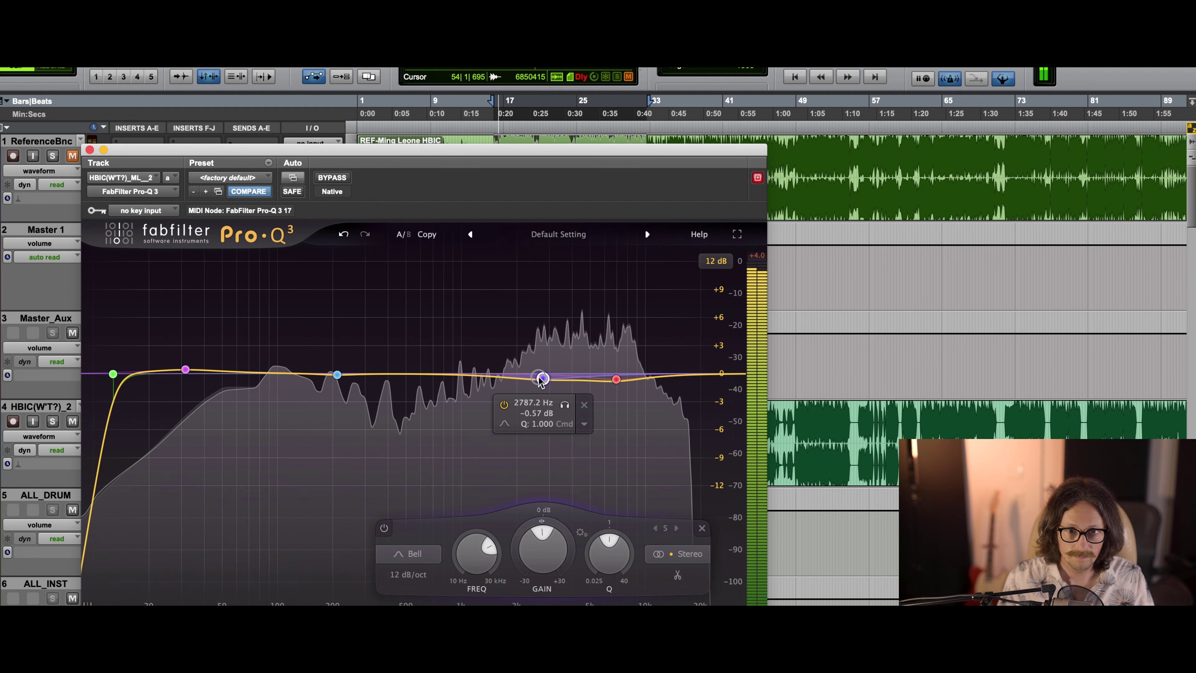
mouse_move(543, 378)
left_mouse_down()
mouse_move(555, 414)
mouse_move(575, 412)
mouse_move(545, 383)
left_mouse_up()
left_click(565, 409)
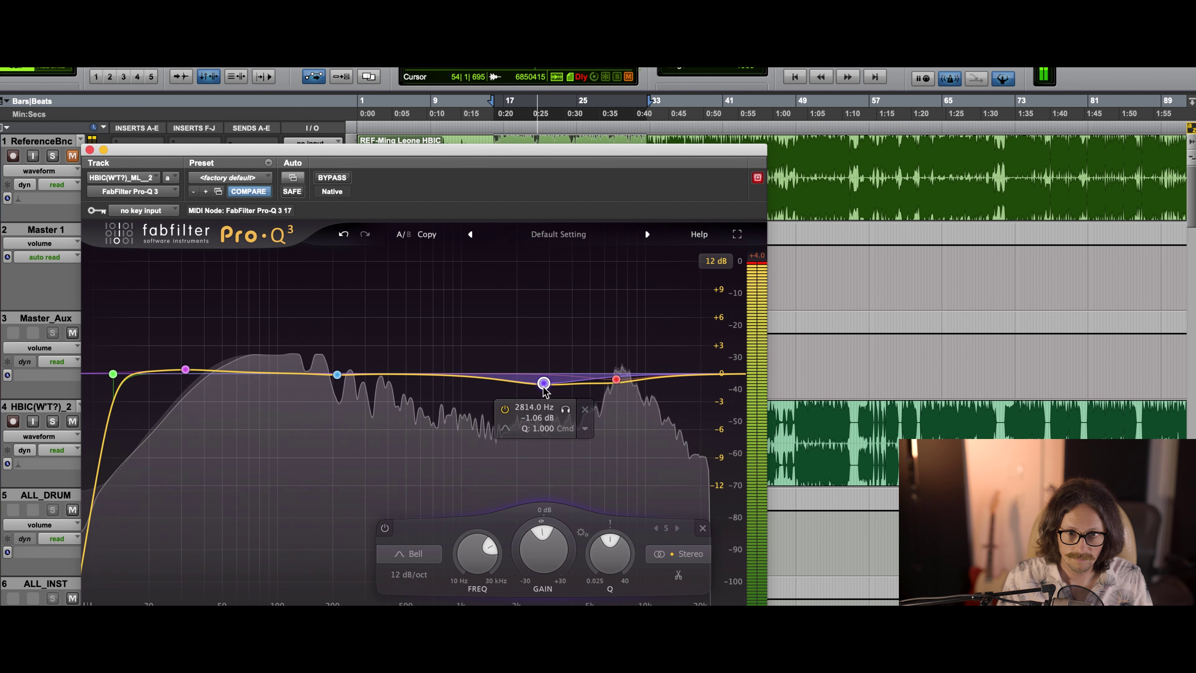
Step: Tighten the 2814 Hz bell to Q 1.666 and raise the higher-frequency bell's gain to near 0 dB
left_click_drag(608, 537, 615, 509)
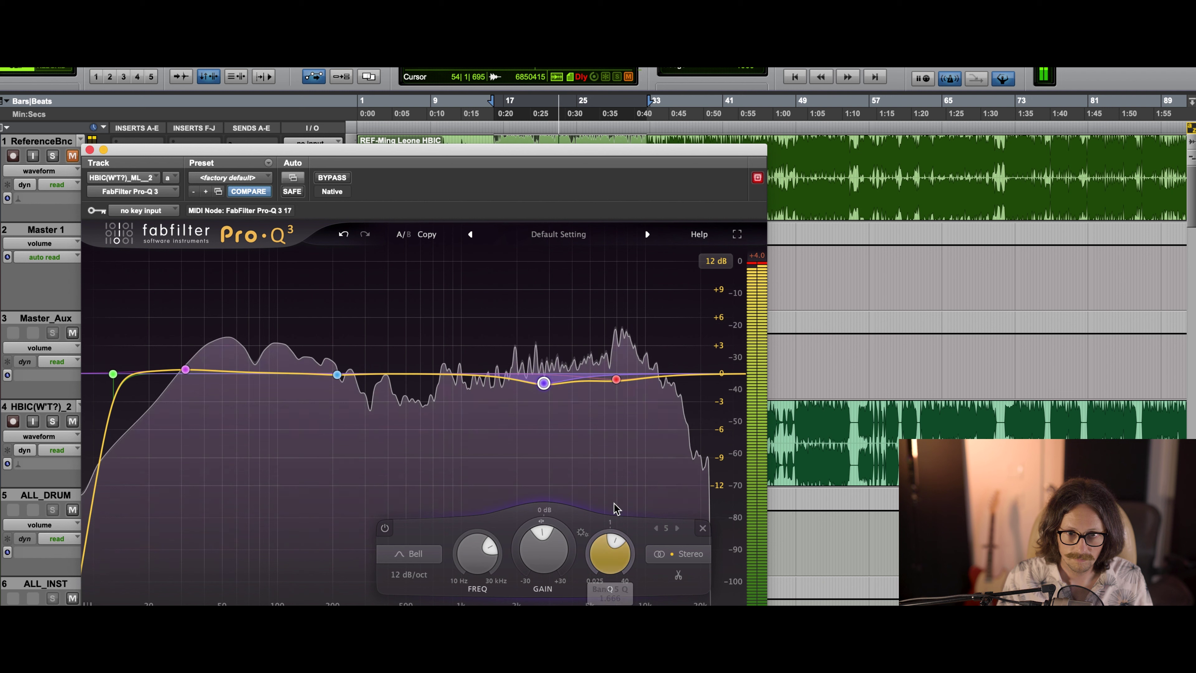
left_click(617, 377)
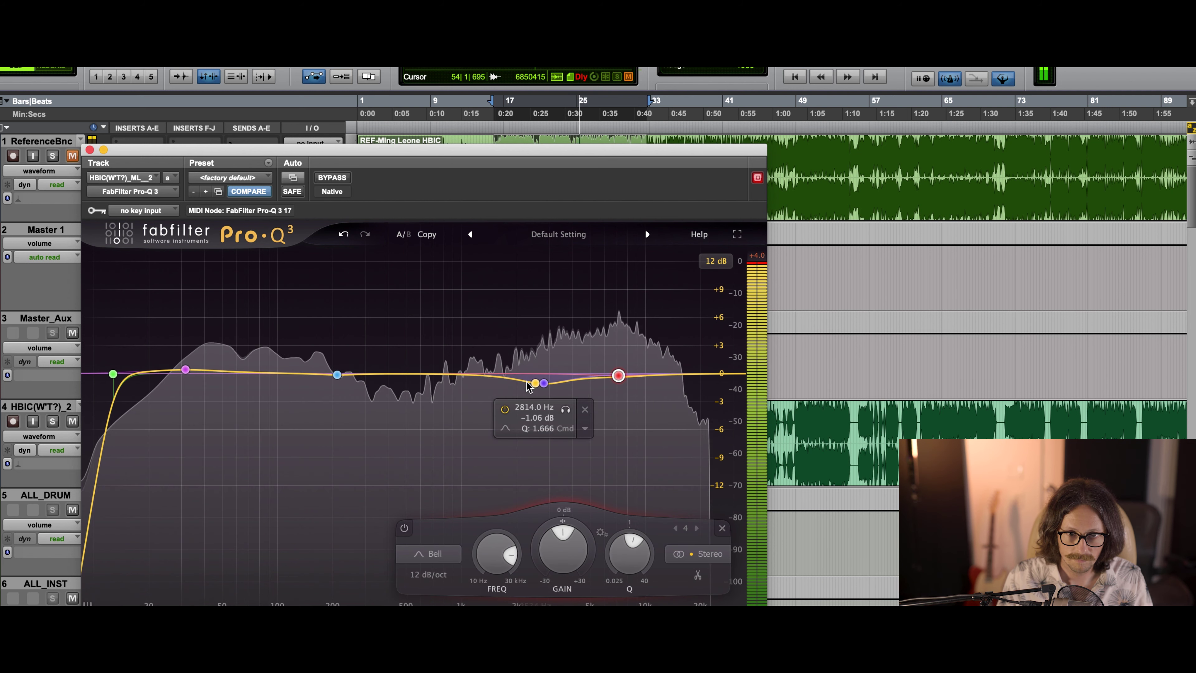
Step: Add a bell band in Pro-Q 3 and tune it to 298.81 Hz with +0.49 dB gain
left_click(446, 374)
left_click_drag(467, 329, 365, 368)
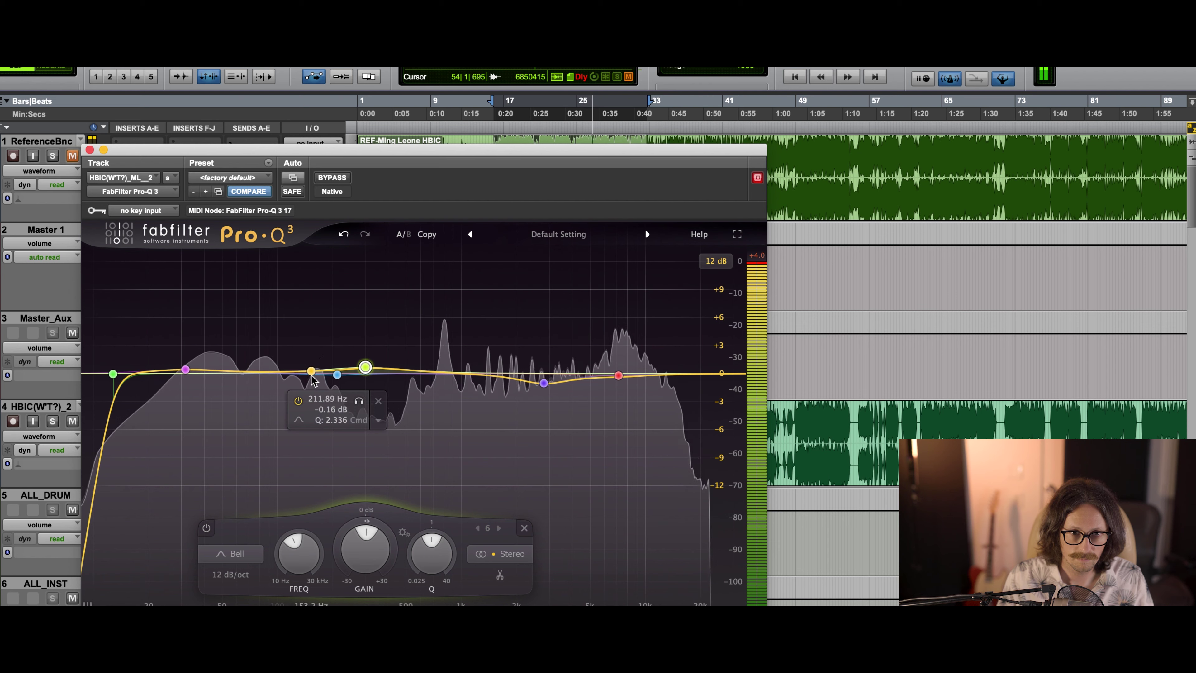
mouse_move(367, 372)
left_mouse_down()
mouse_move(358, 366)
mouse_move(363, 375)
left_mouse_up()
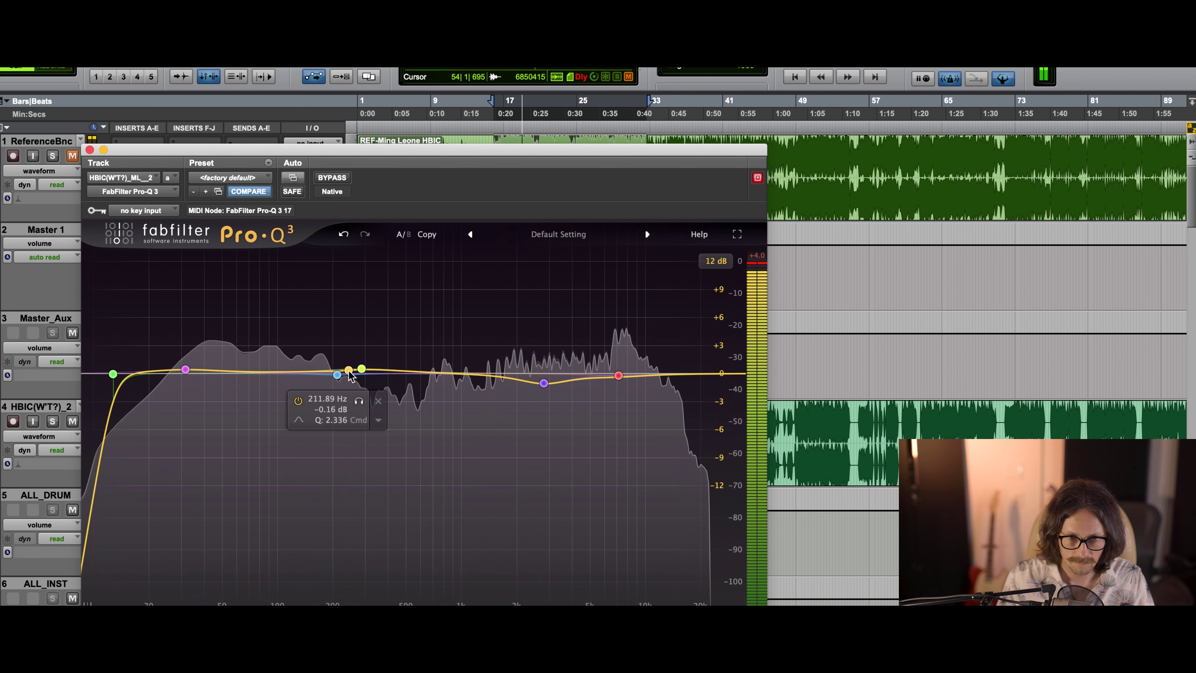
left_click_drag(362, 372, 367, 376)
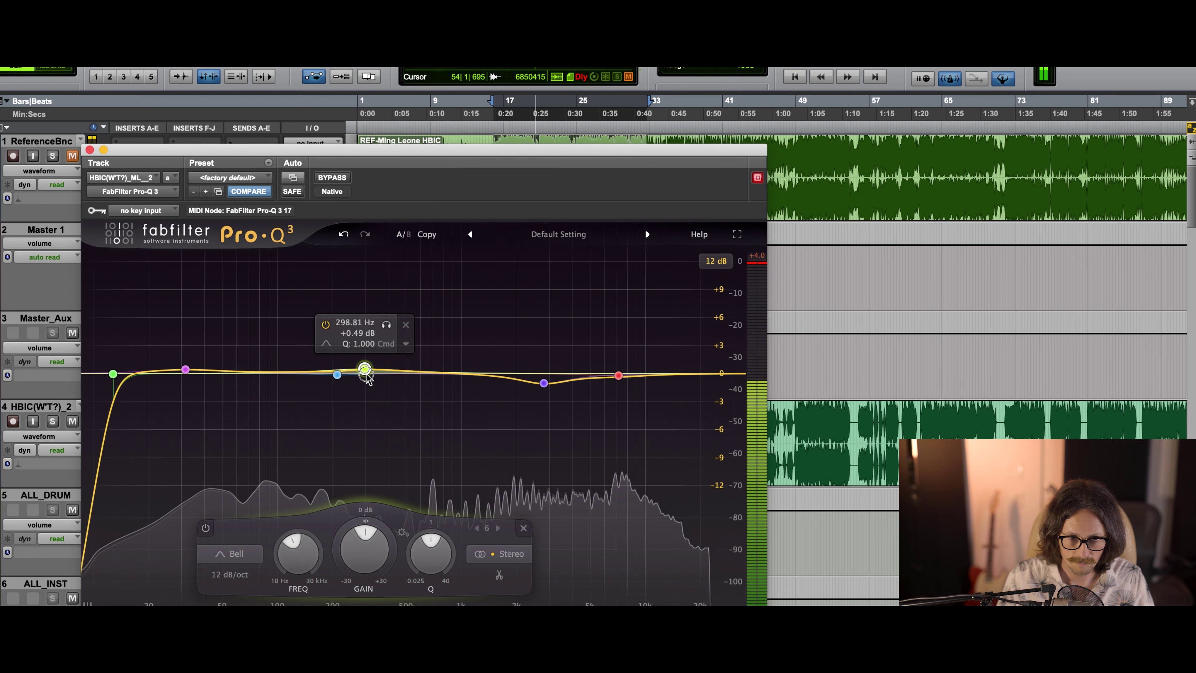
Step: Boost the 211.89 Hz bell slightly, set the lowest bell to 31.124 Hz at +1.22 dB, and set the instrumental track's volume to -0.3 dB
mouse_move(338, 376)
left_mouse_down()
mouse_move(318, 351)
mouse_move(289, 350)
mouse_move(323, 352)
mouse_move(326, 369)
left_mouse_up()
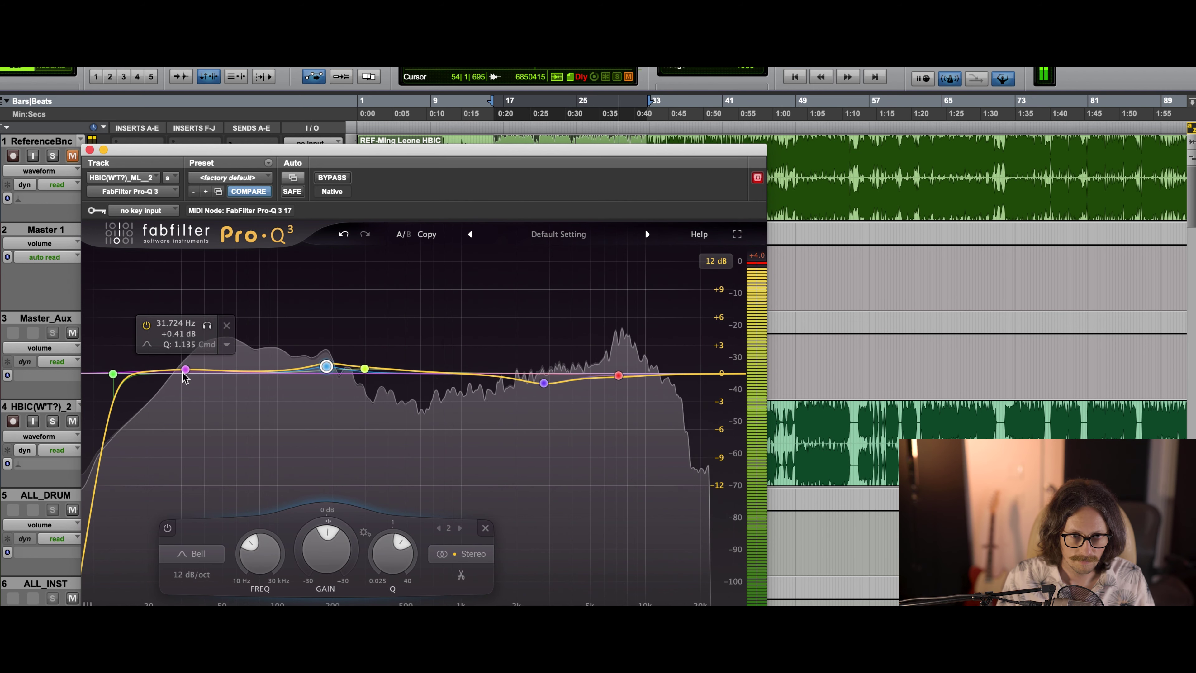
left_click_drag(201, 371, 183, 363)
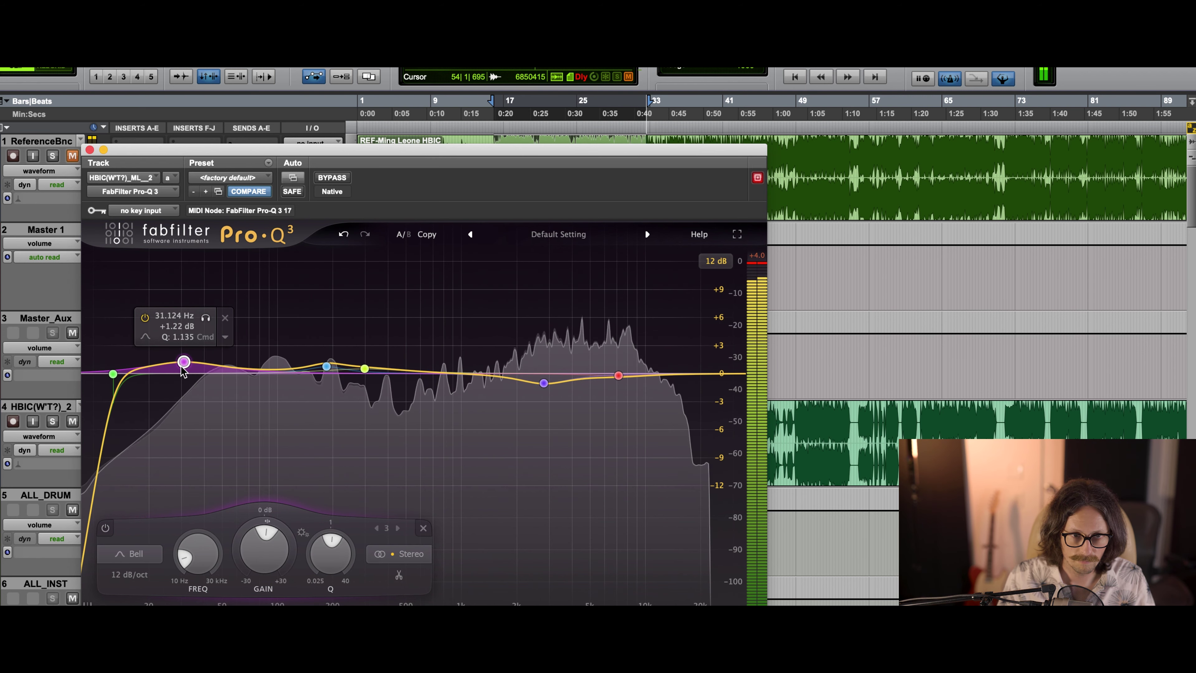
left_click(89, 150)
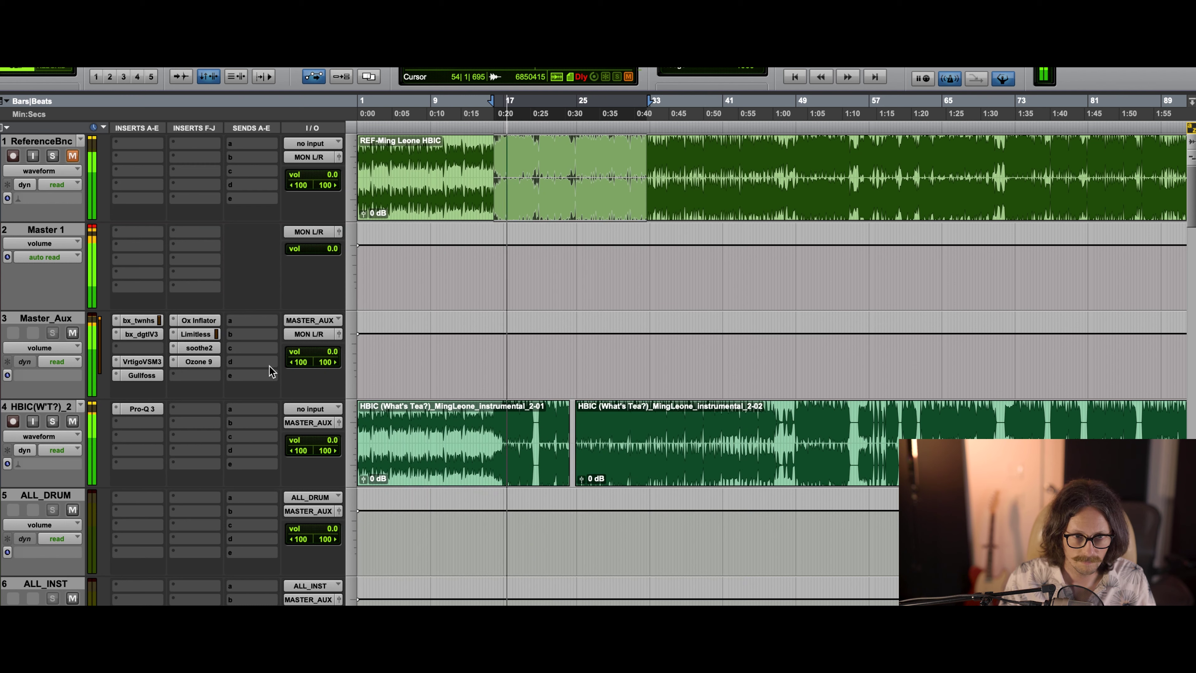
left_click_drag(331, 447, 331, 448)
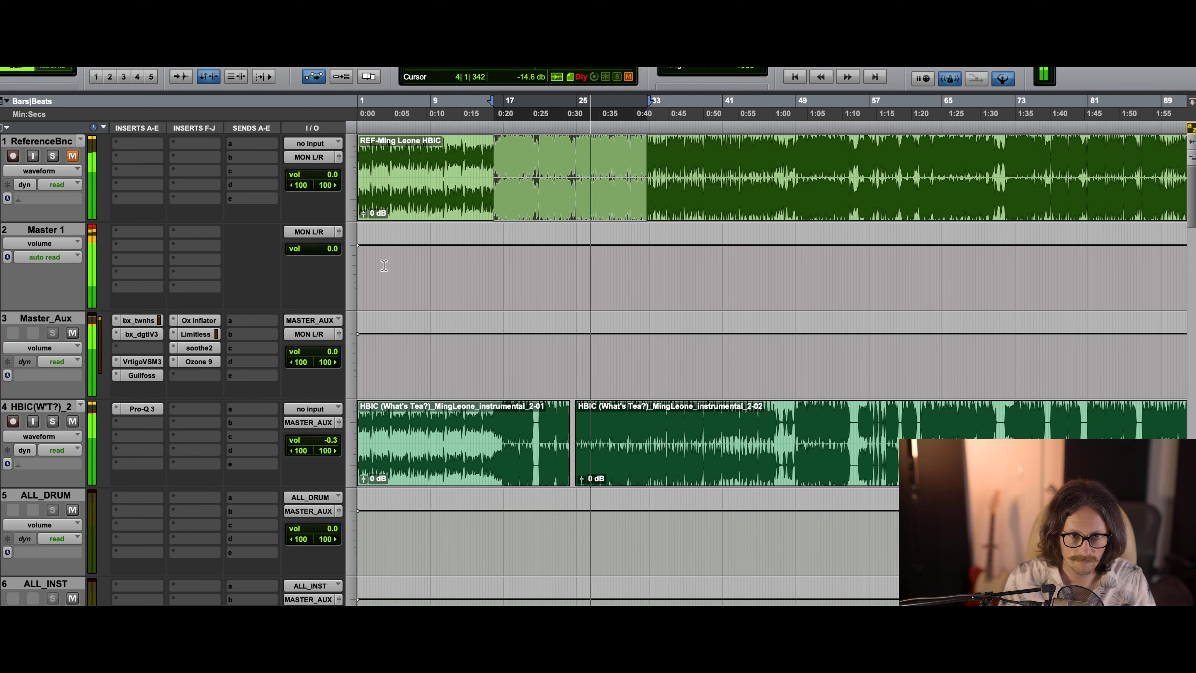
Step: Open the EQP-1A on the VOX MIX track and set HookLead.01's volume to -1.8 dB
scroll(612, 372, "down", 5)
scroll(560, 474, "down", 4)
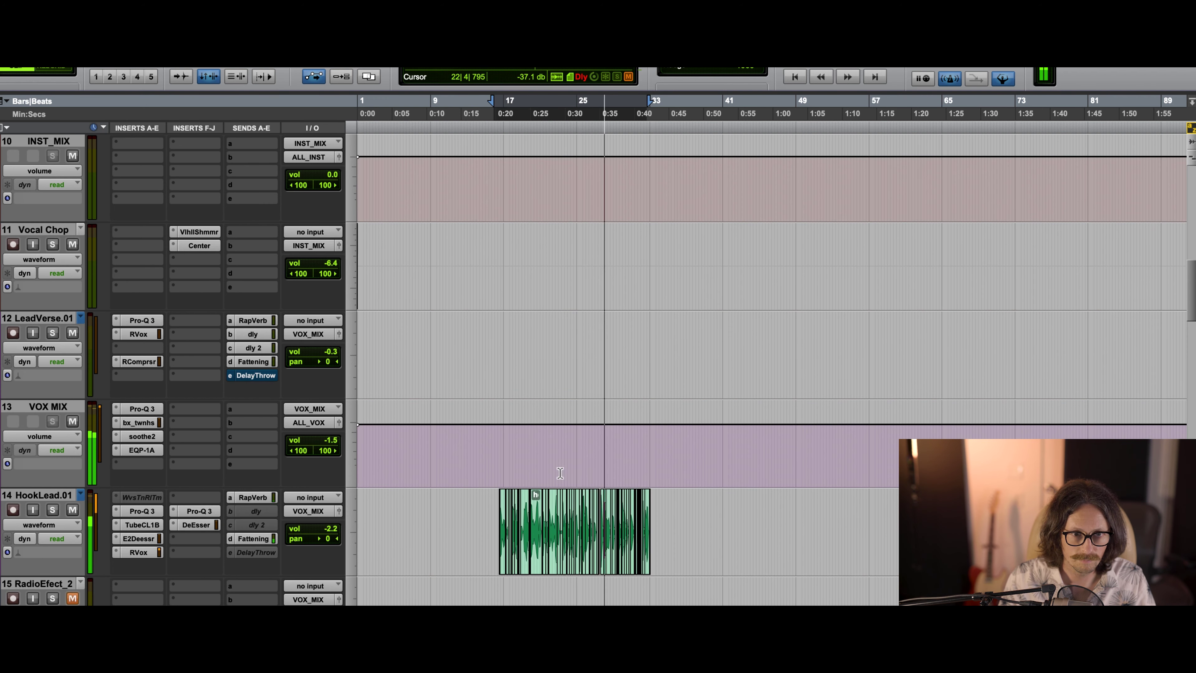
left_click(141, 450)
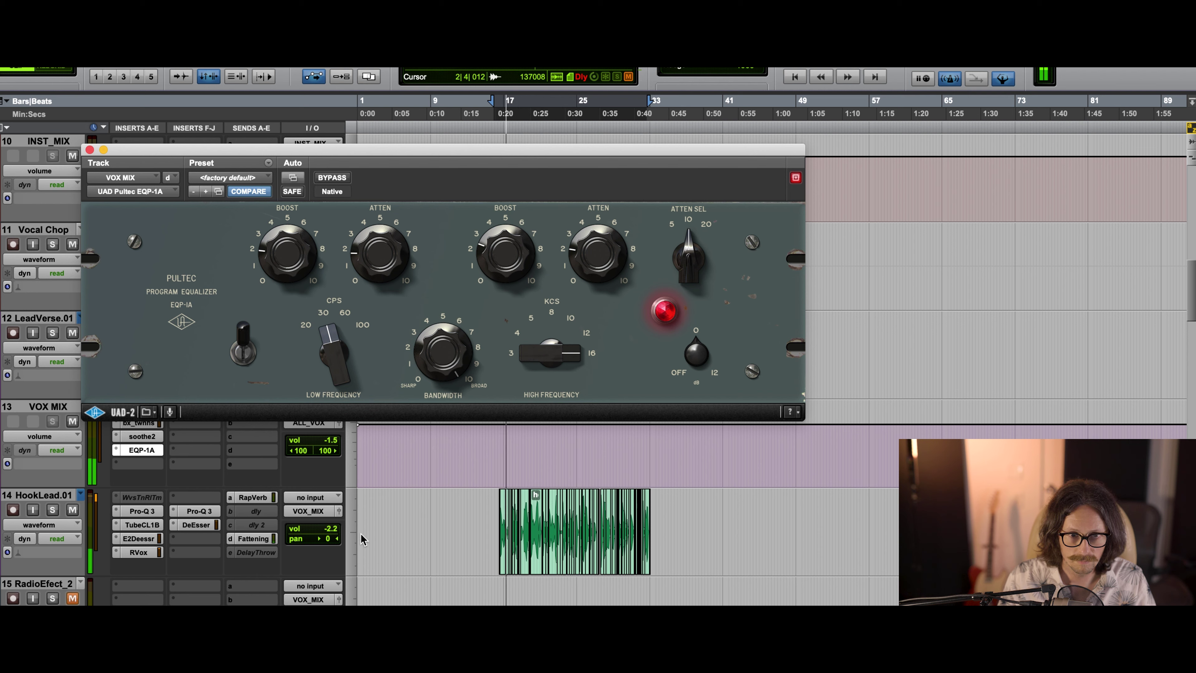
left_click_drag(325, 535, 327, 532)
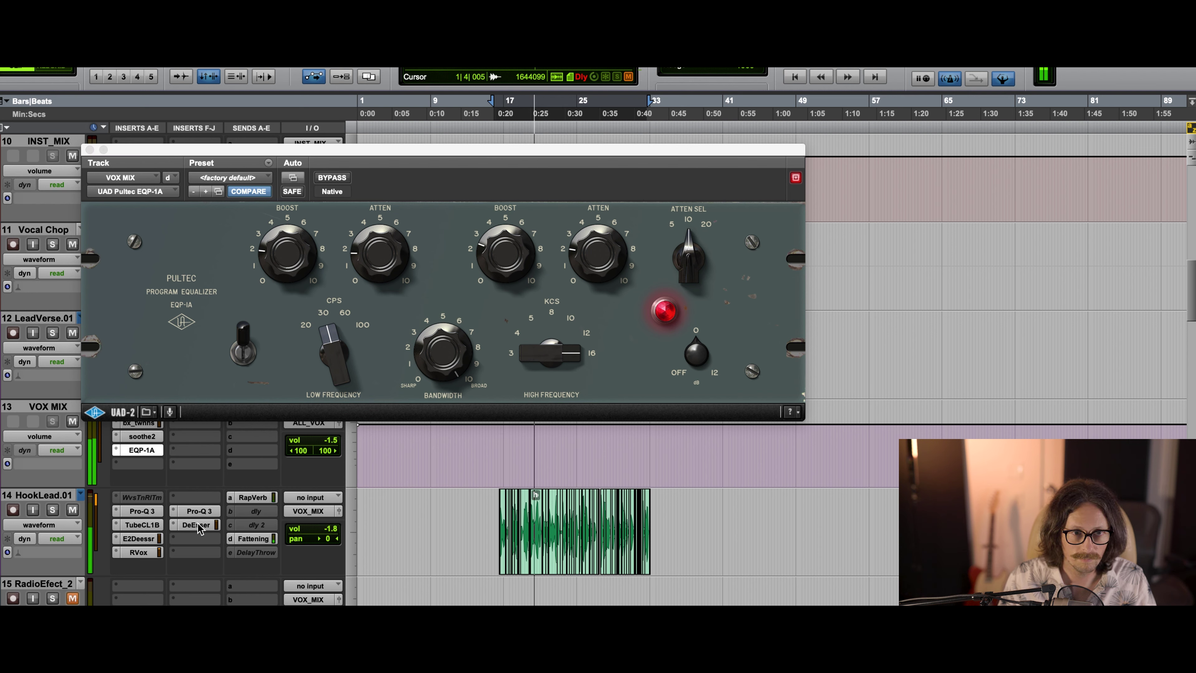
Step: Switch the EQP-1A's low frequency to 100 CPS and close the plug-in
left_click(293, 267)
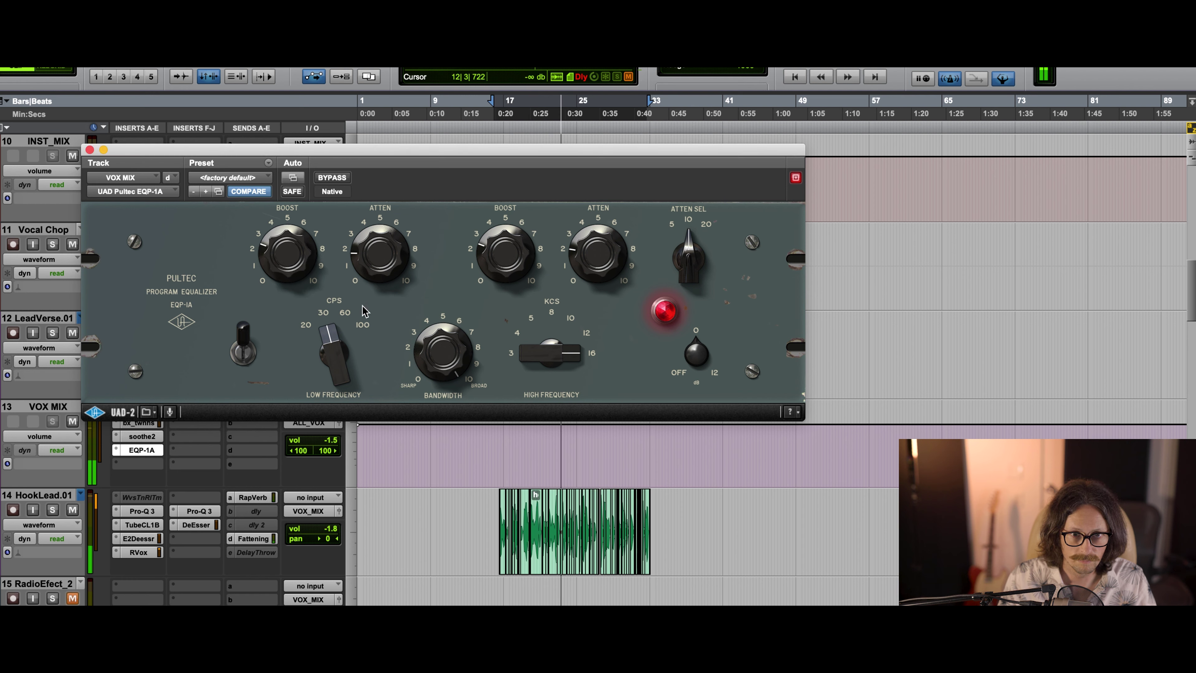
left_click_drag(337, 349, 344, 243)
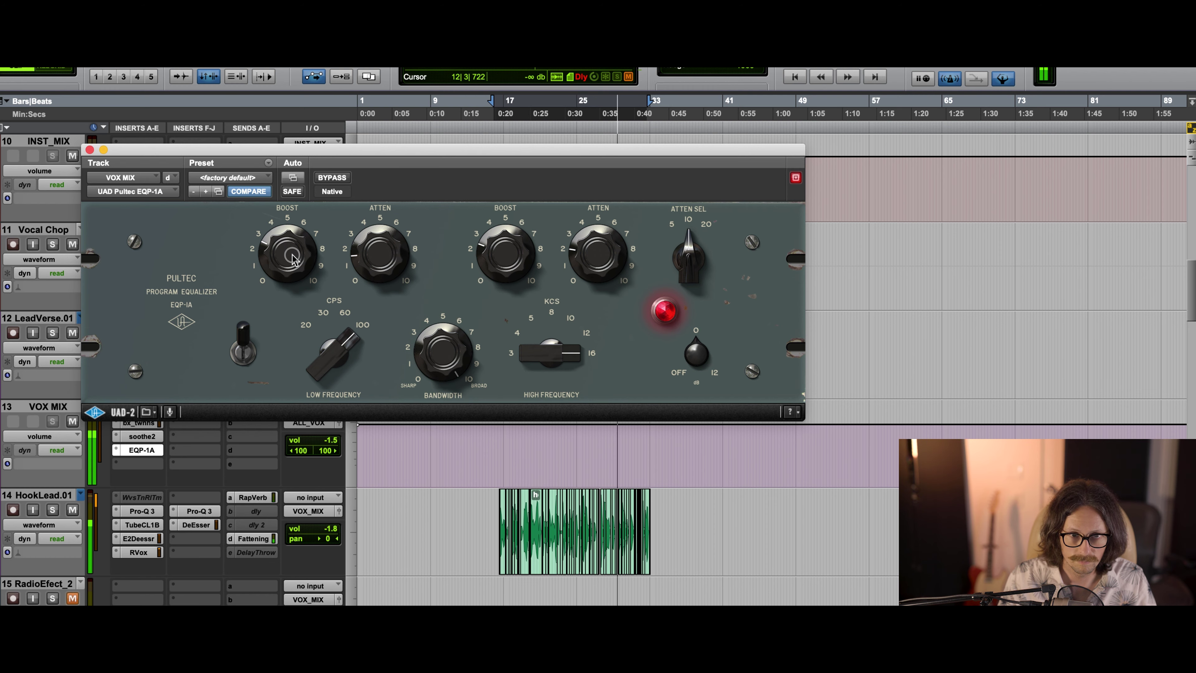
left_click(90, 150)
Step: In Ozone 9 on Master_Aux, cut Equalizer 1's band 2 to -0.8 dB at 400 Hz, auditioning the band alone
scroll(461, 236, "up", 15)
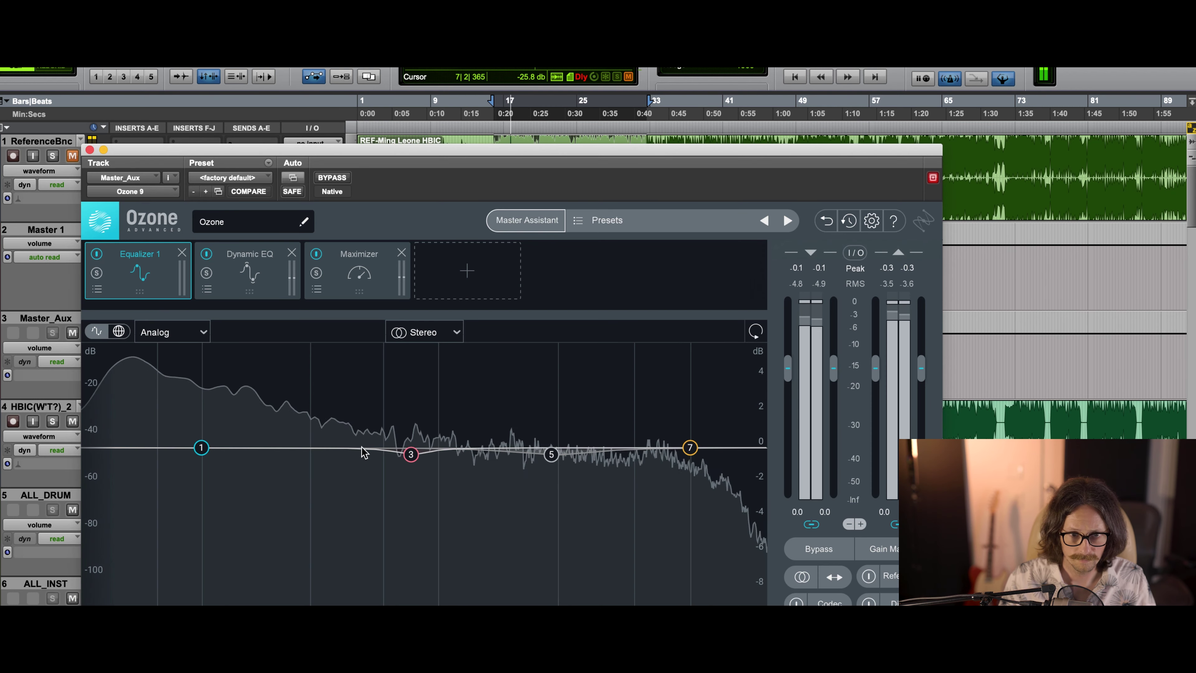
left_click(313, 448)
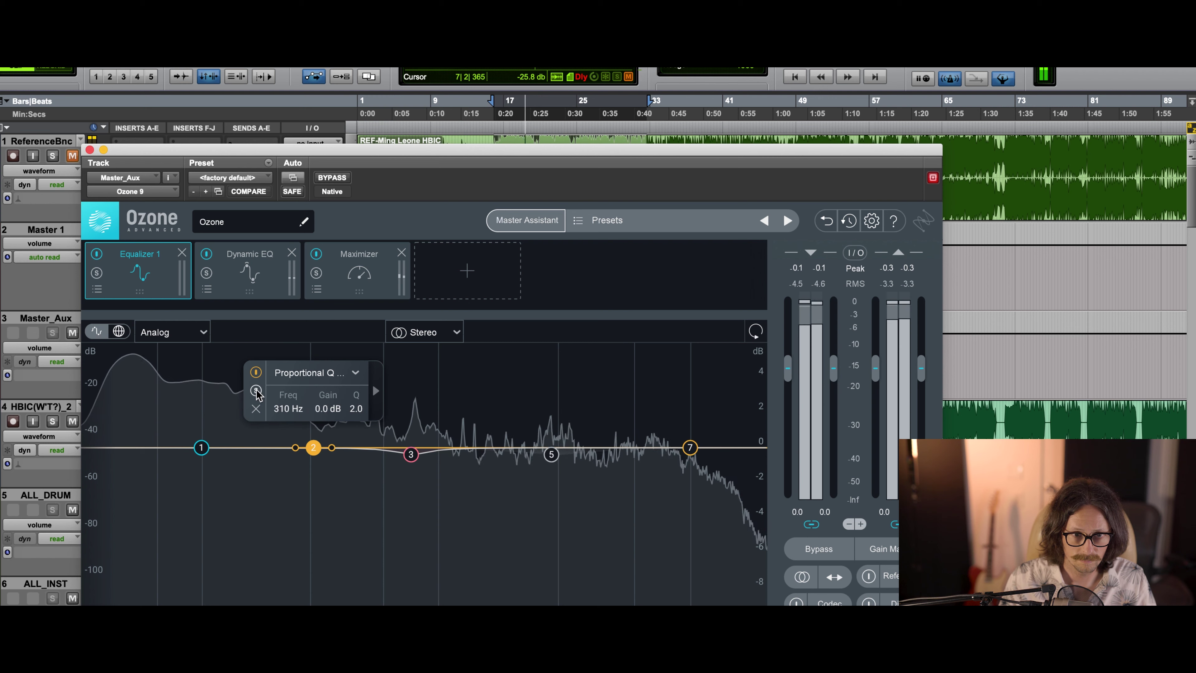
left_click_drag(313, 448, 340, 462)
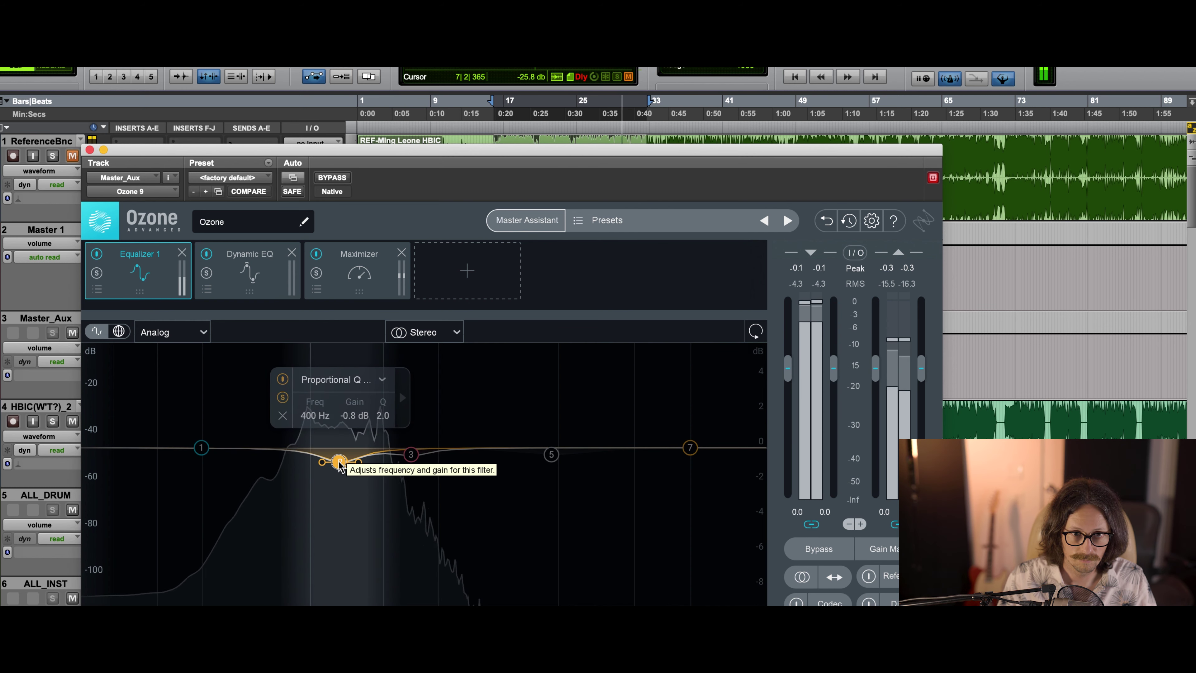
left_click(282, 397)
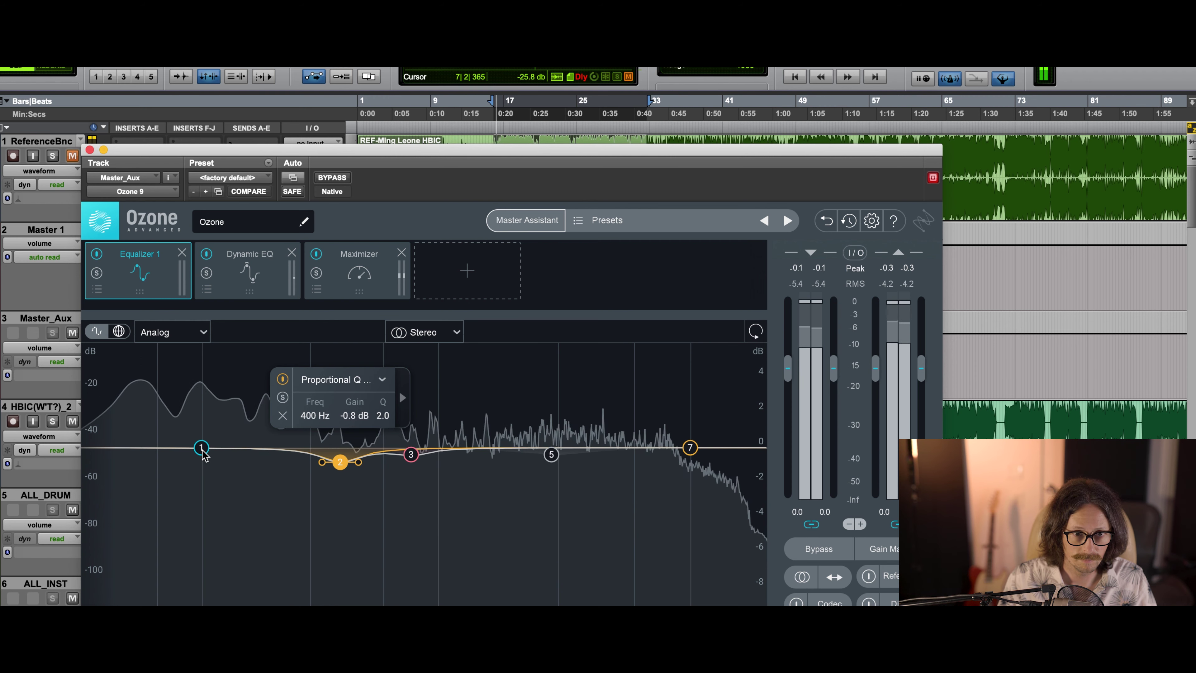
Step: Retune the Dynamic EQ's band 3 to 912 Hz at -1.5 dB, soloing the band while finding the frequency
left_click(247, 274)
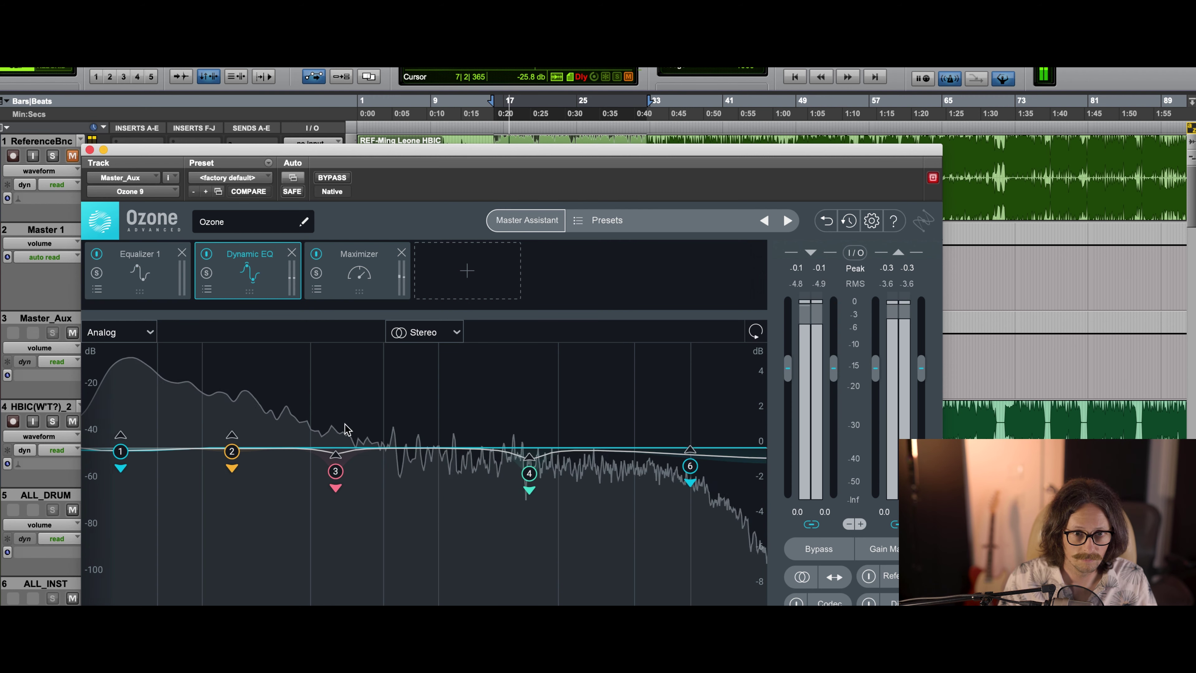
left_click(334, 473)
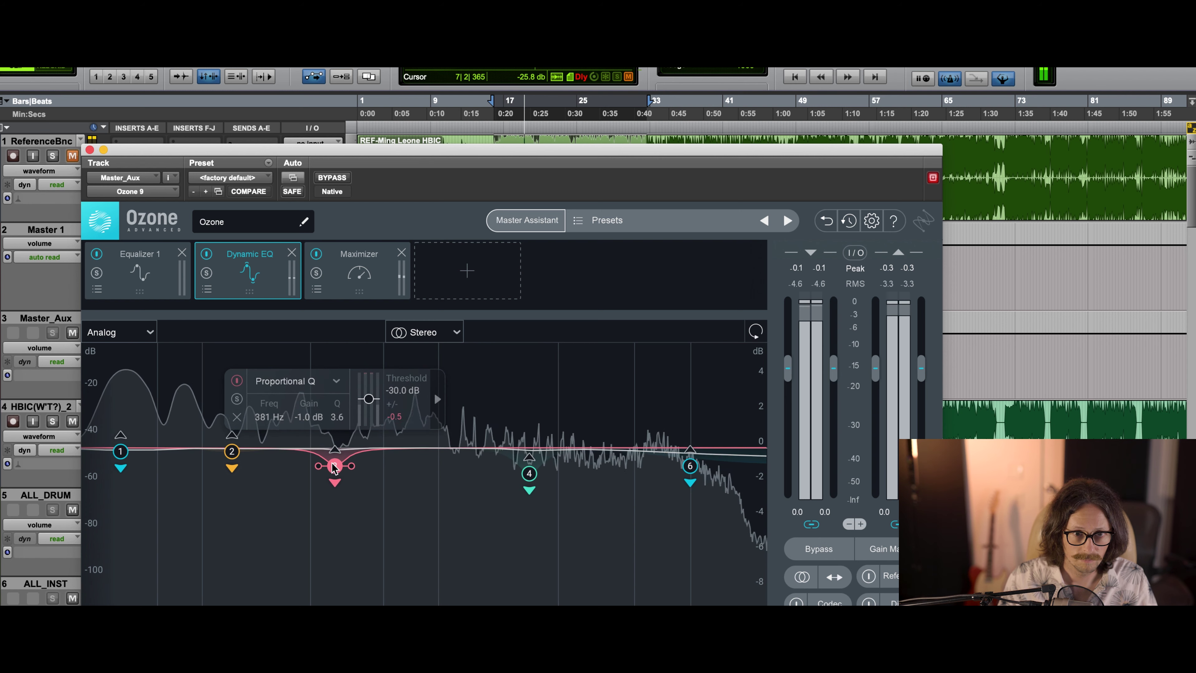
left_click_drag(334, 466, 433, 466)
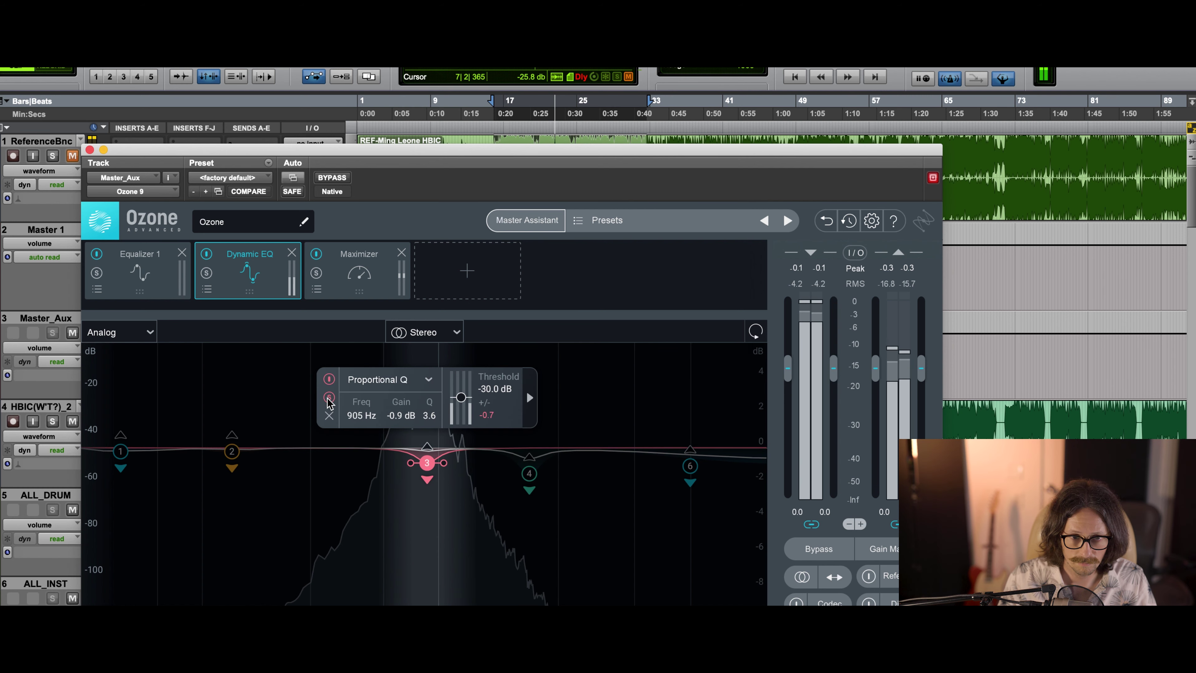
left_click_drag(427, 463, 429, 481)
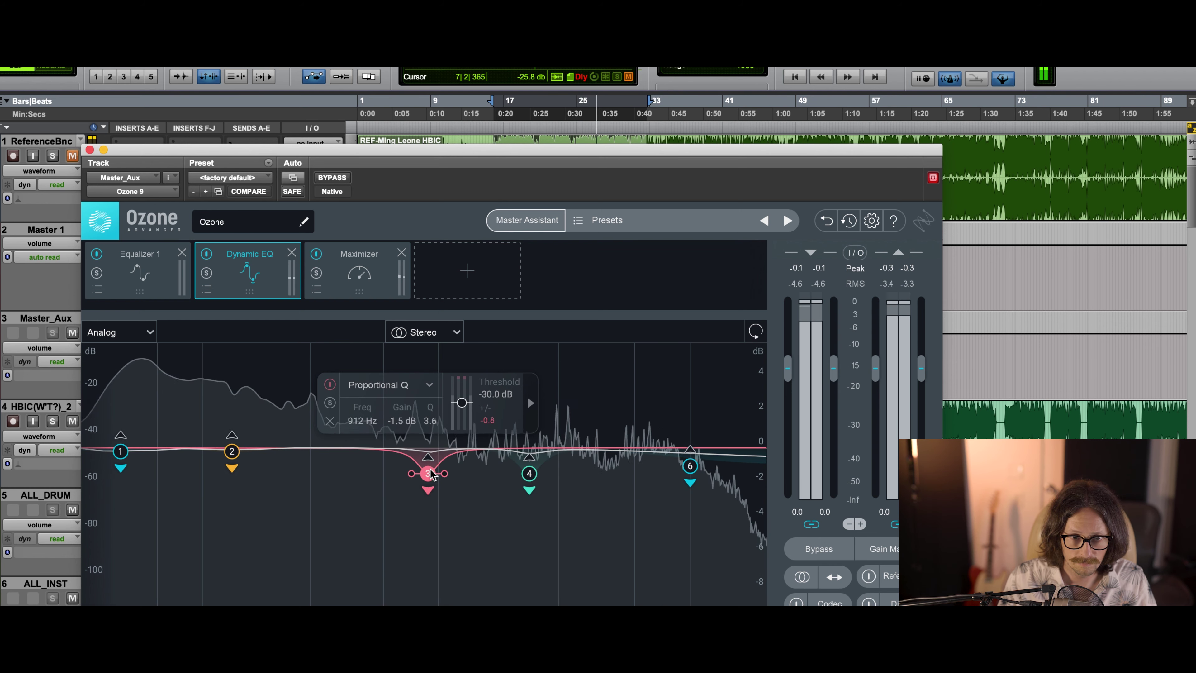
Step: Move the Dynamic EQ's band 1 shelf to 48 Hz at -0.2 dB and check the Maximizer before closing Ozone 9
left_click(121, 453)
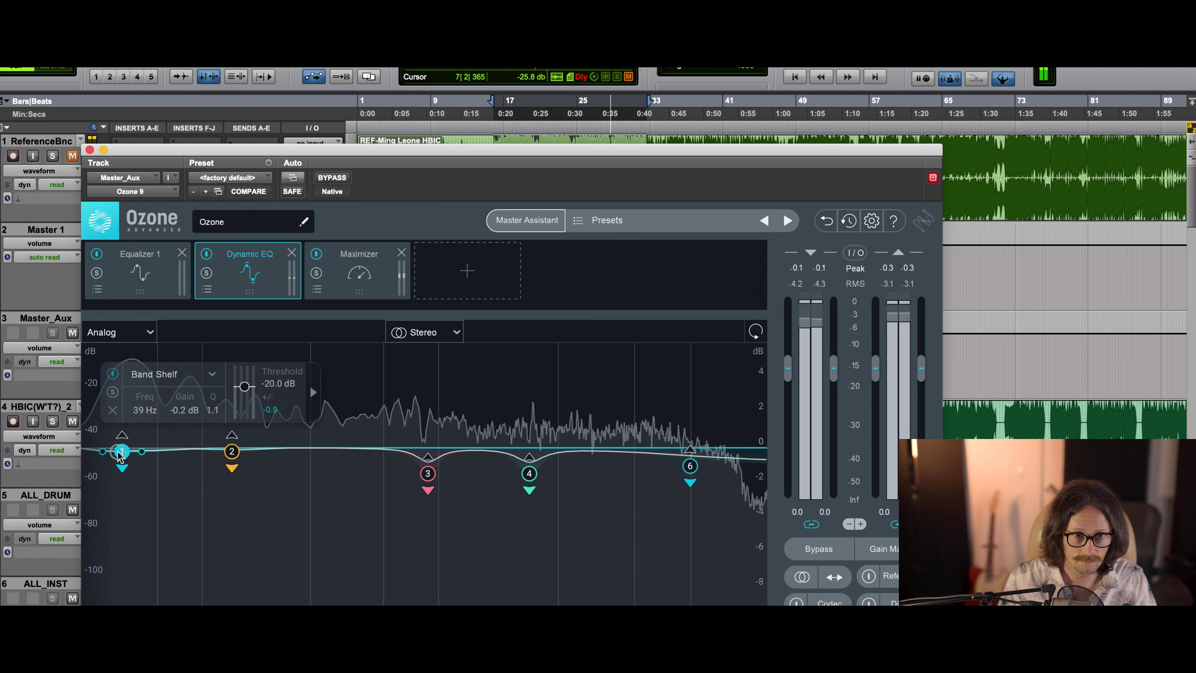
mouse_move(121, 454)
left_mouse_down()
mouse_move(180, 455)
mouse_move(135, 455)
left_mouse_up()
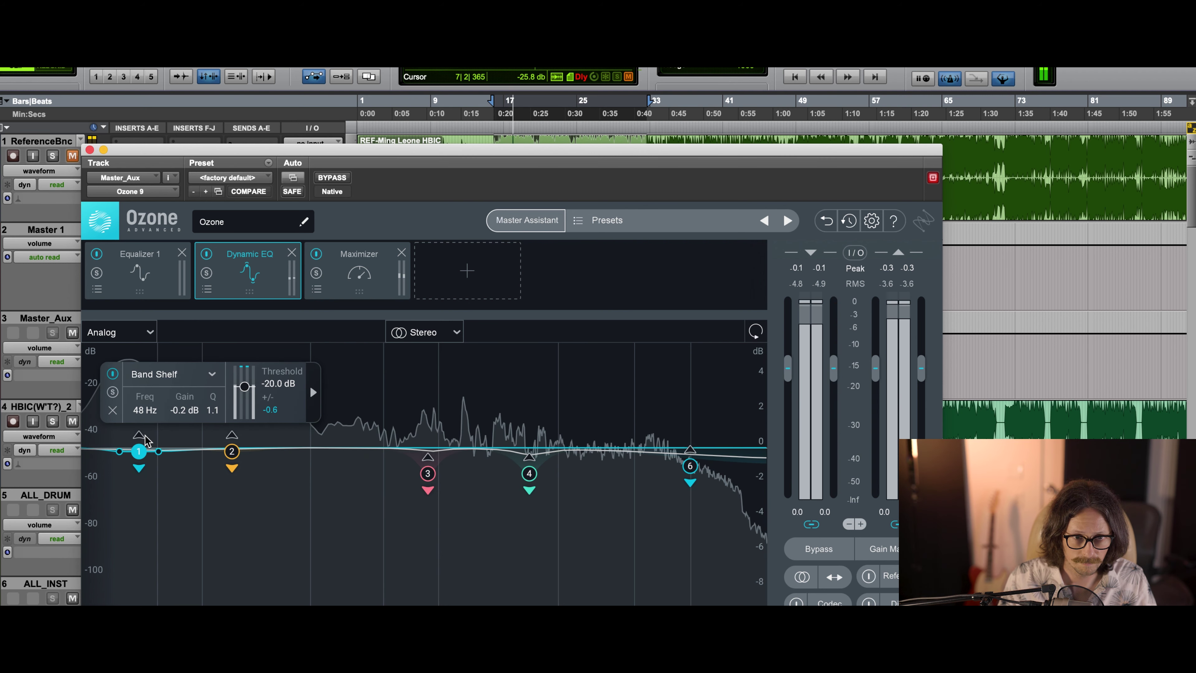
left_click(358, 278)
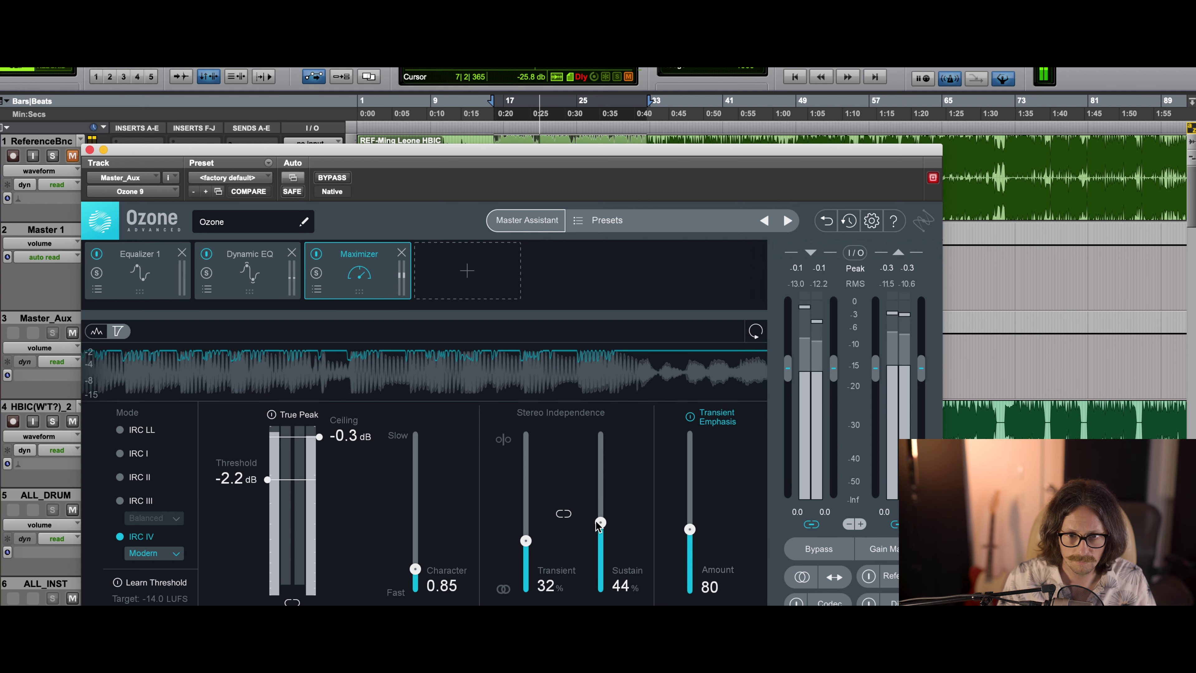
left_click(90, 151)
Step: On the VOX MIX EQP-1A, set the bandwidth to about 8 and the low frequency to 30 CPS
scroll(393, 428, "down", 15)
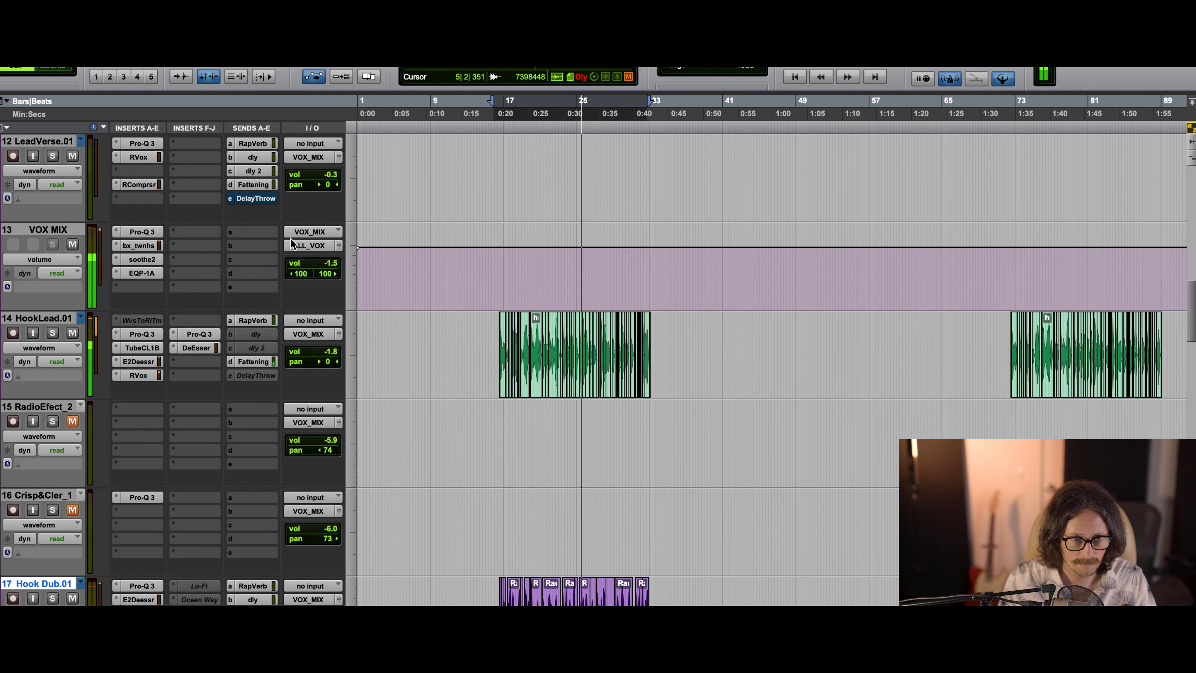
left_click(142, 272)
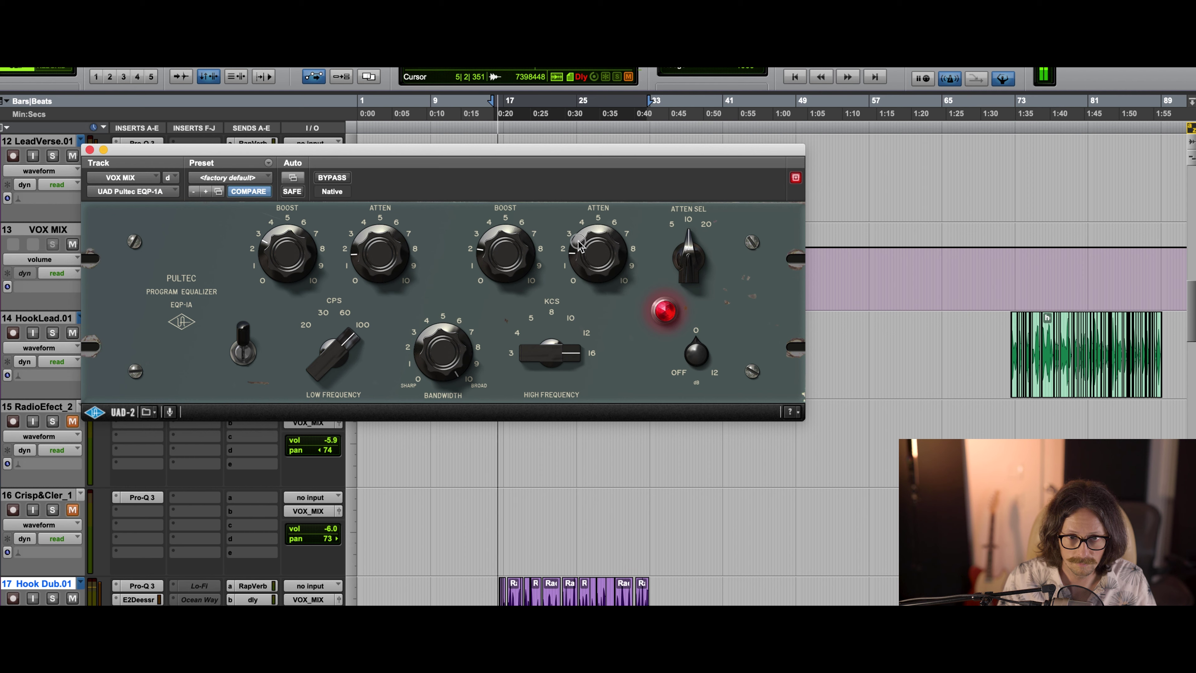
mouse_move(455, 358)
left_mouse_down()
mouse_move(448, 406)
mouse_move(446, 368)
left_mouse_up()
left_click_drag(343, 350, 342, 443)
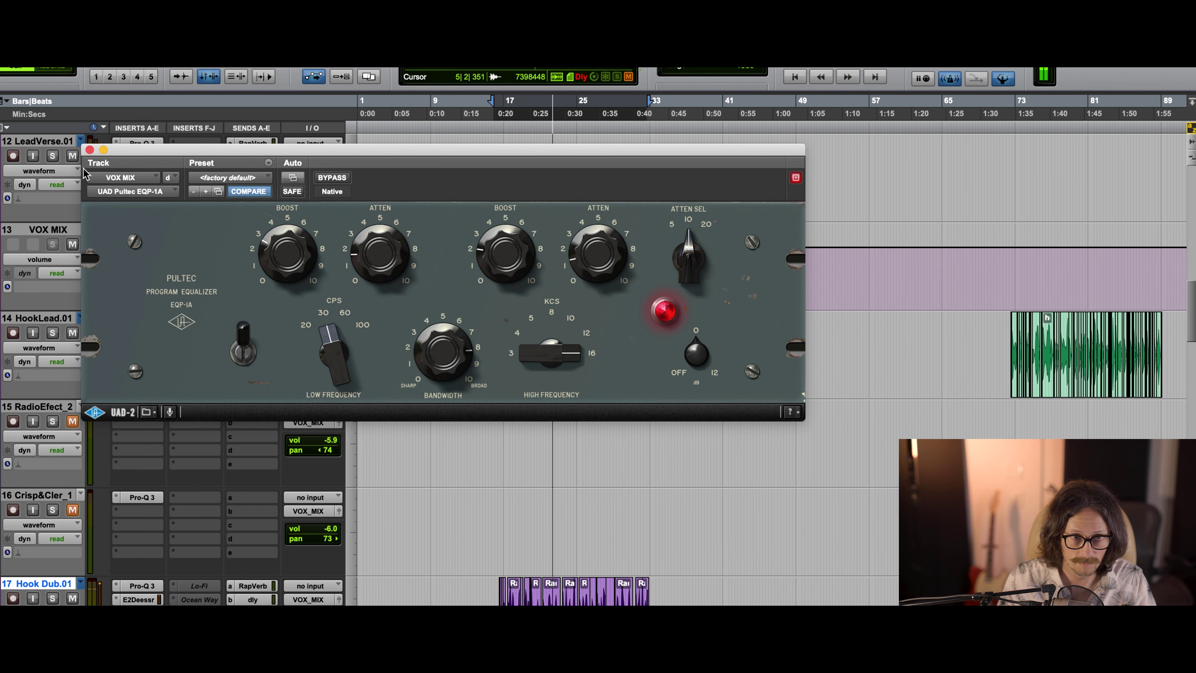
left_click(89, 150)
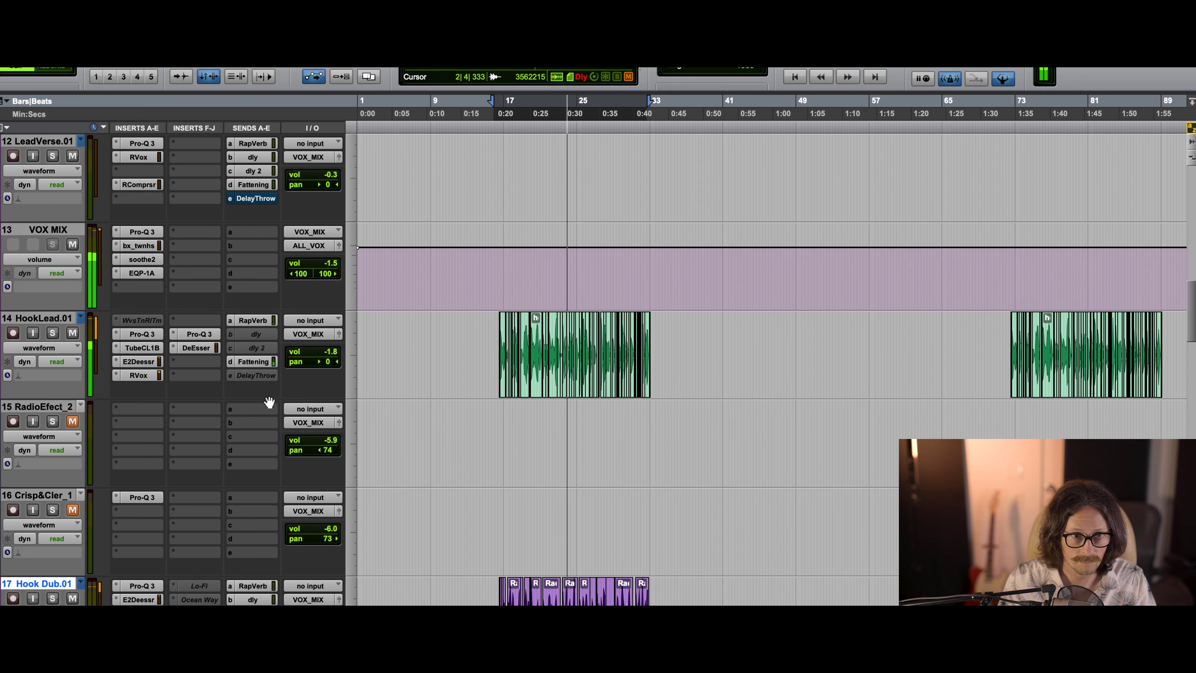
Step: In HookLead.01's second Pro-Q 3, set the green bell to 870.09 Hz at -0.24 dB and the low-mid bell to 394.08 Hz at -1.14 dB
left_click(193, 335)
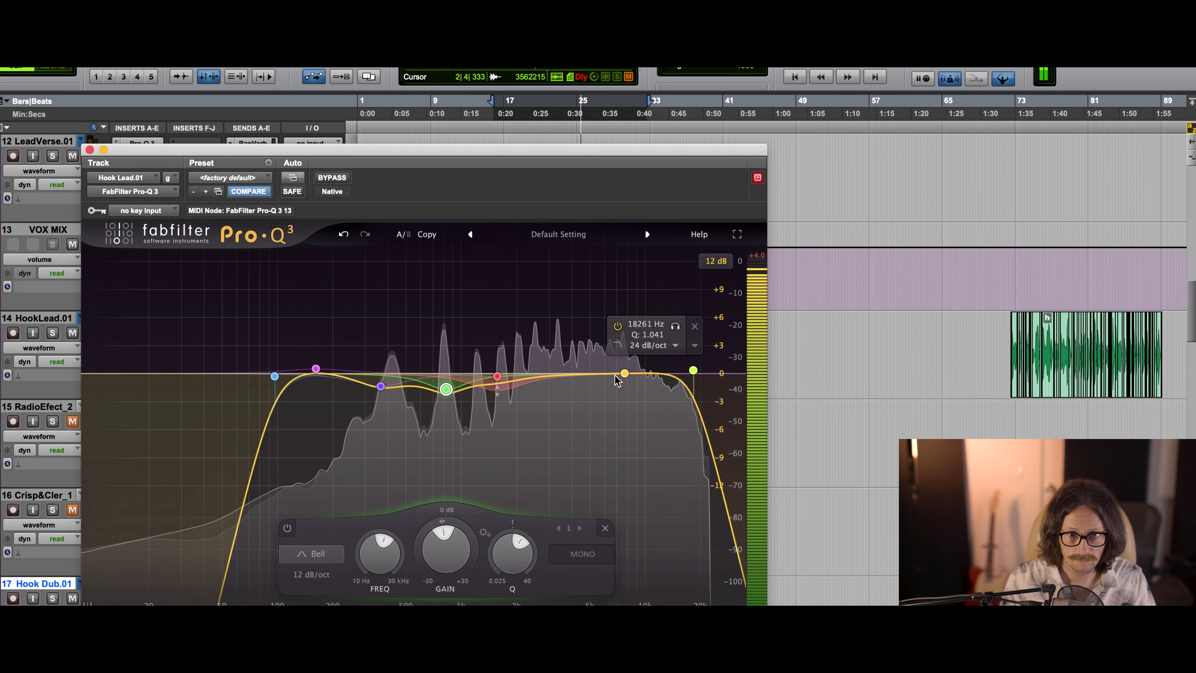
left_click_drag(450, 384, 449, 377)
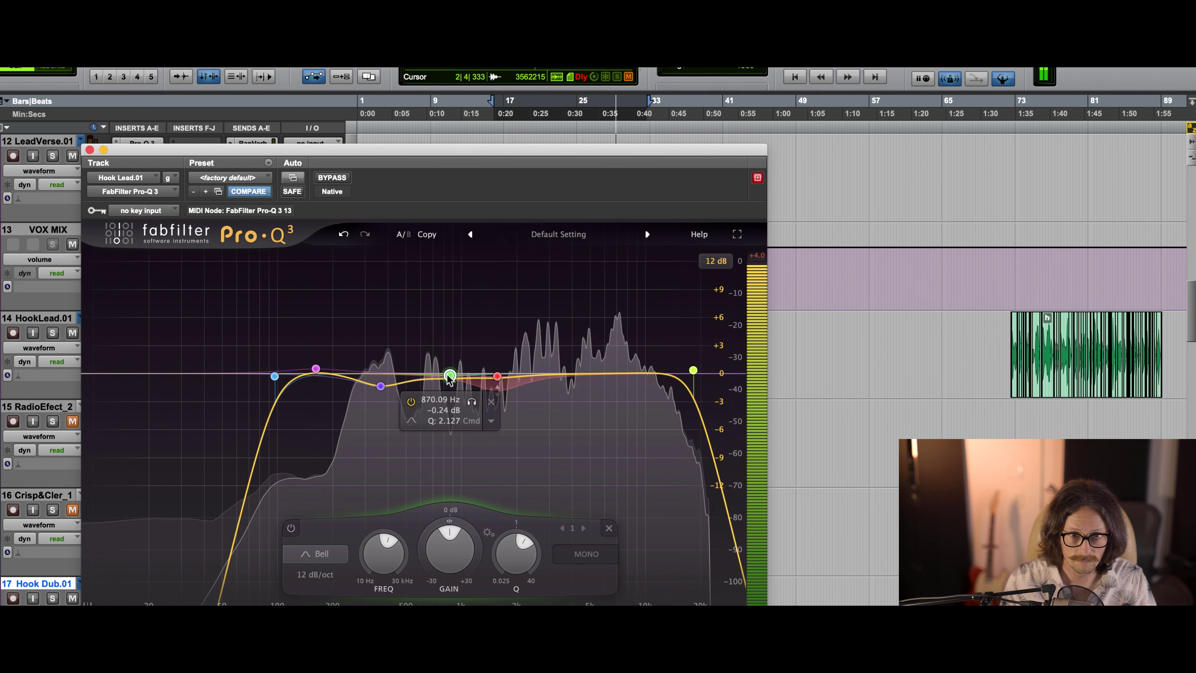
left_click(382, 386)
mouse_move(382, 386)
left_mouse_down()
mouse_move(416, 390)
mouse_move(387, 384)
left_mouse_up()
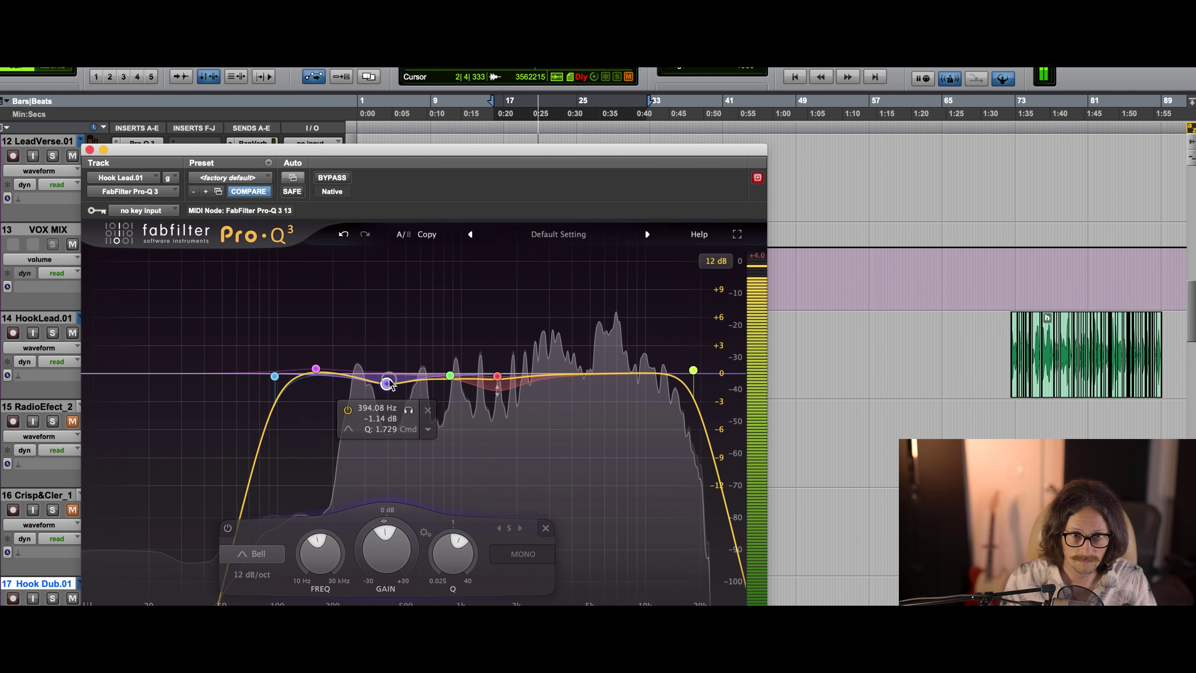
Step: Raise the hook lead's low-cut frequency, set its high cut to 19154 Hz and close Pro-Q 3
mouse_move(306, 377)
mouse_move(305, 377)
left_mouse_down()
mouse_move(272, 376)
mouse_move(296, 374)
left_mouse_up()
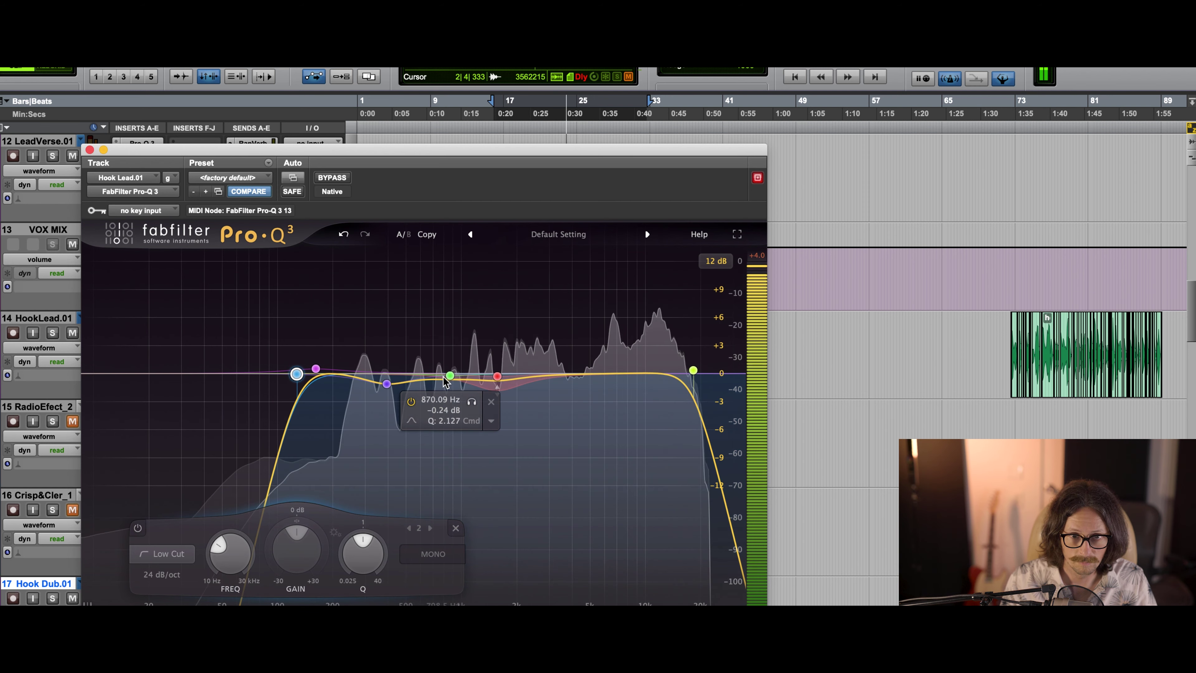
mouse_move(693, 370)
left_mouse_down()
mouse_move(675, 373)
mouse_move(699, 378)
mouse_move(607, 375)
mouse_move(703, 375)
mouse_move(688, 379)
left_mouse_up()
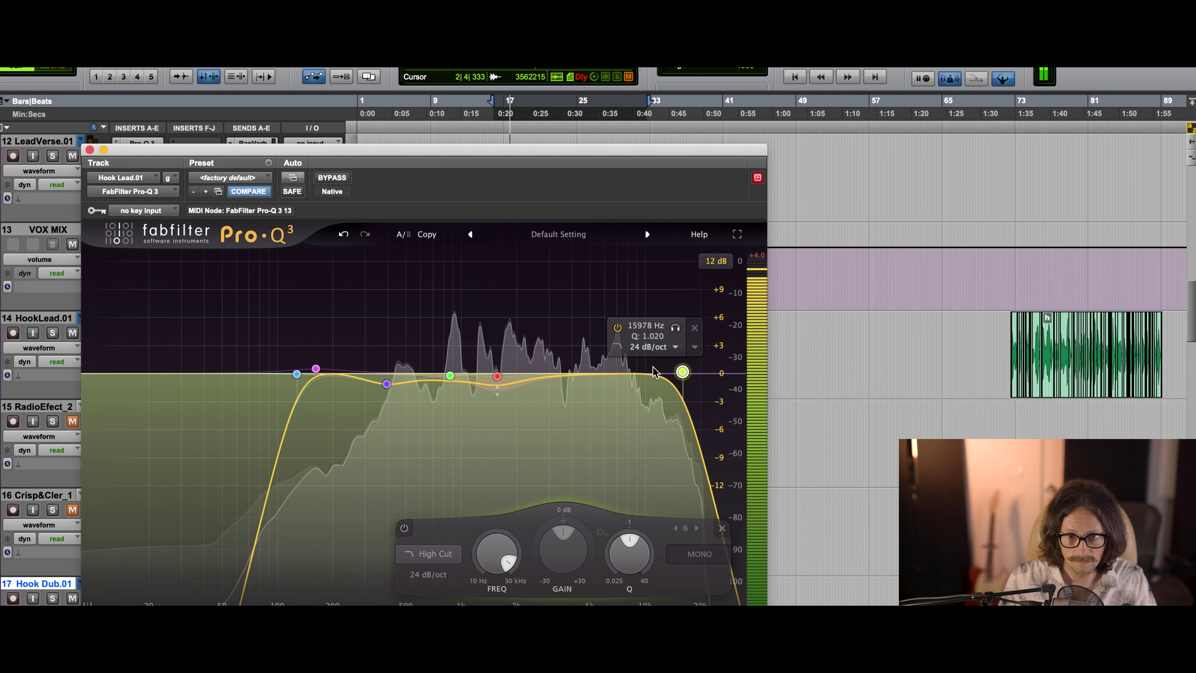
left_click_drag(684, 375, 702, 375)
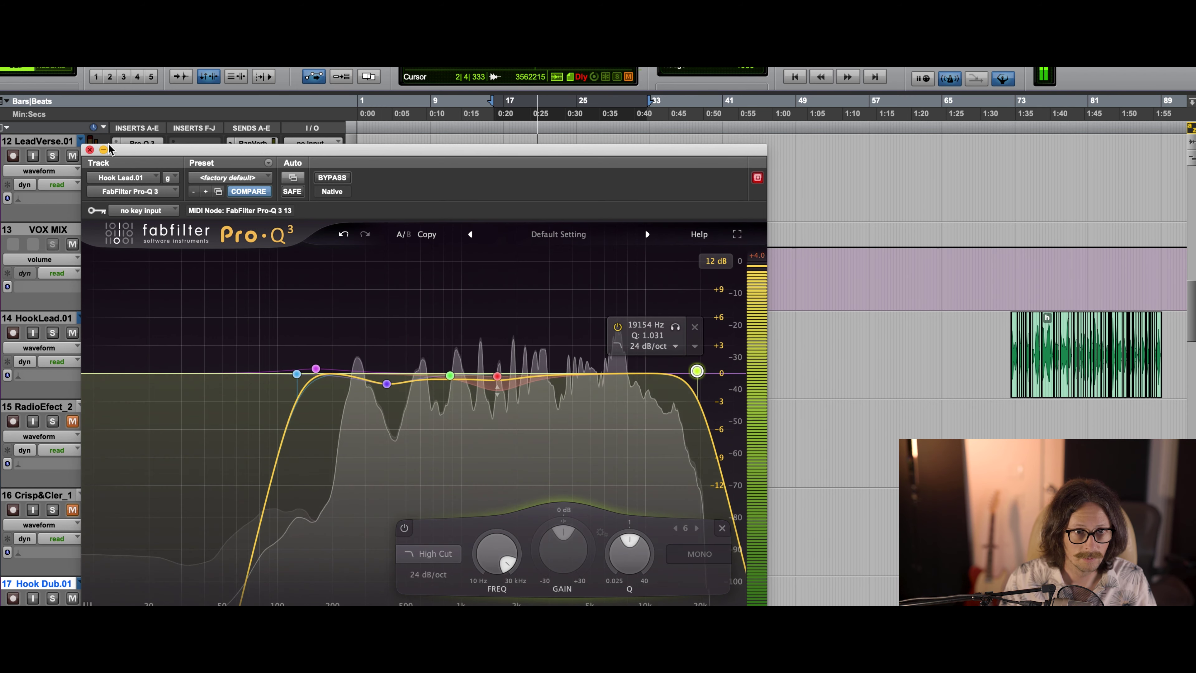
key("super+w")
Step: Go to the Hook Dub.01 and HkDb.dp1.01 vocal double tracks
scroll(379, 454, "down", 10)
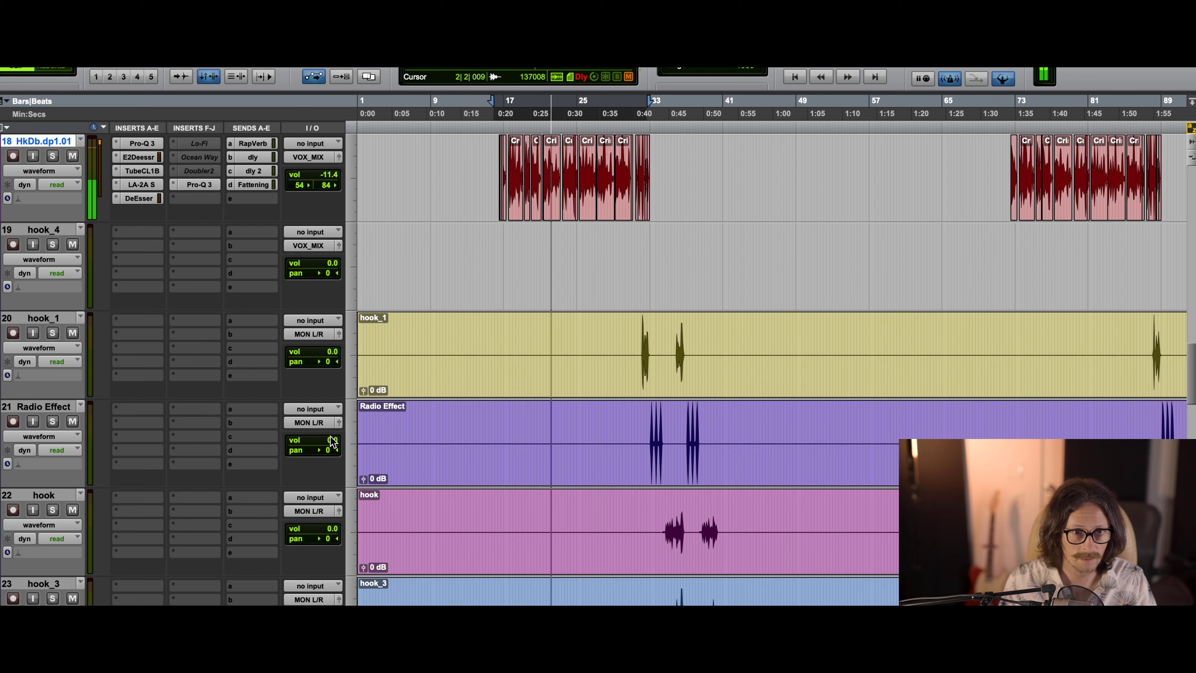
scroll(662, 230, "up", 2)
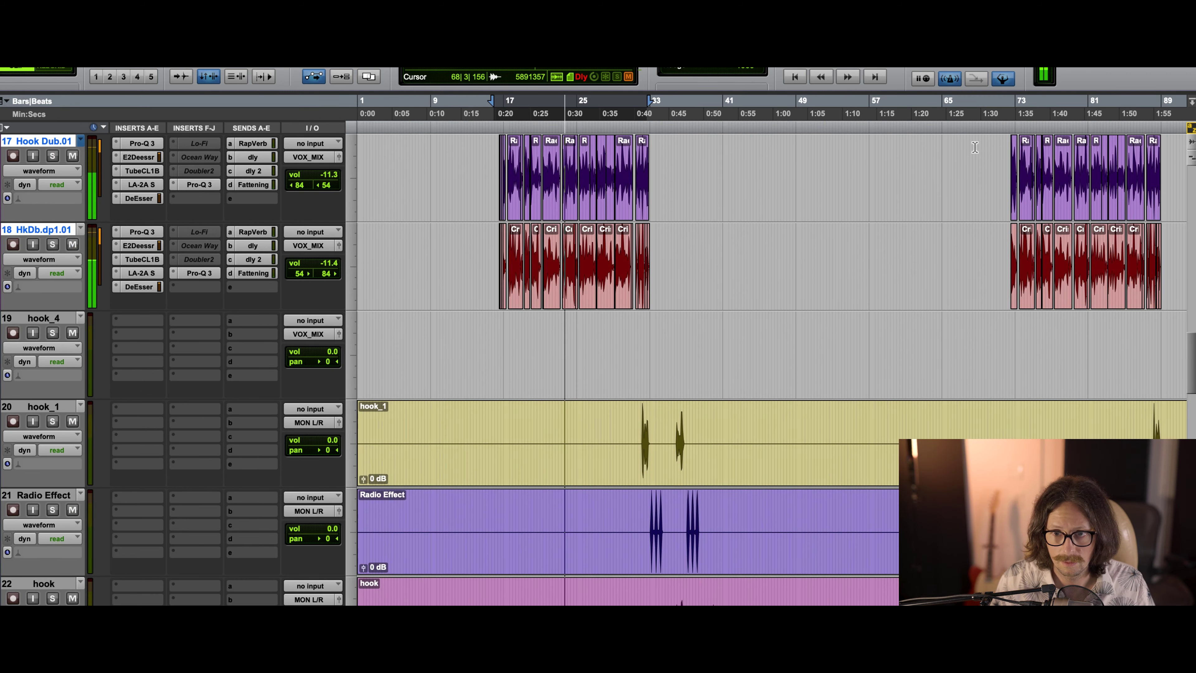